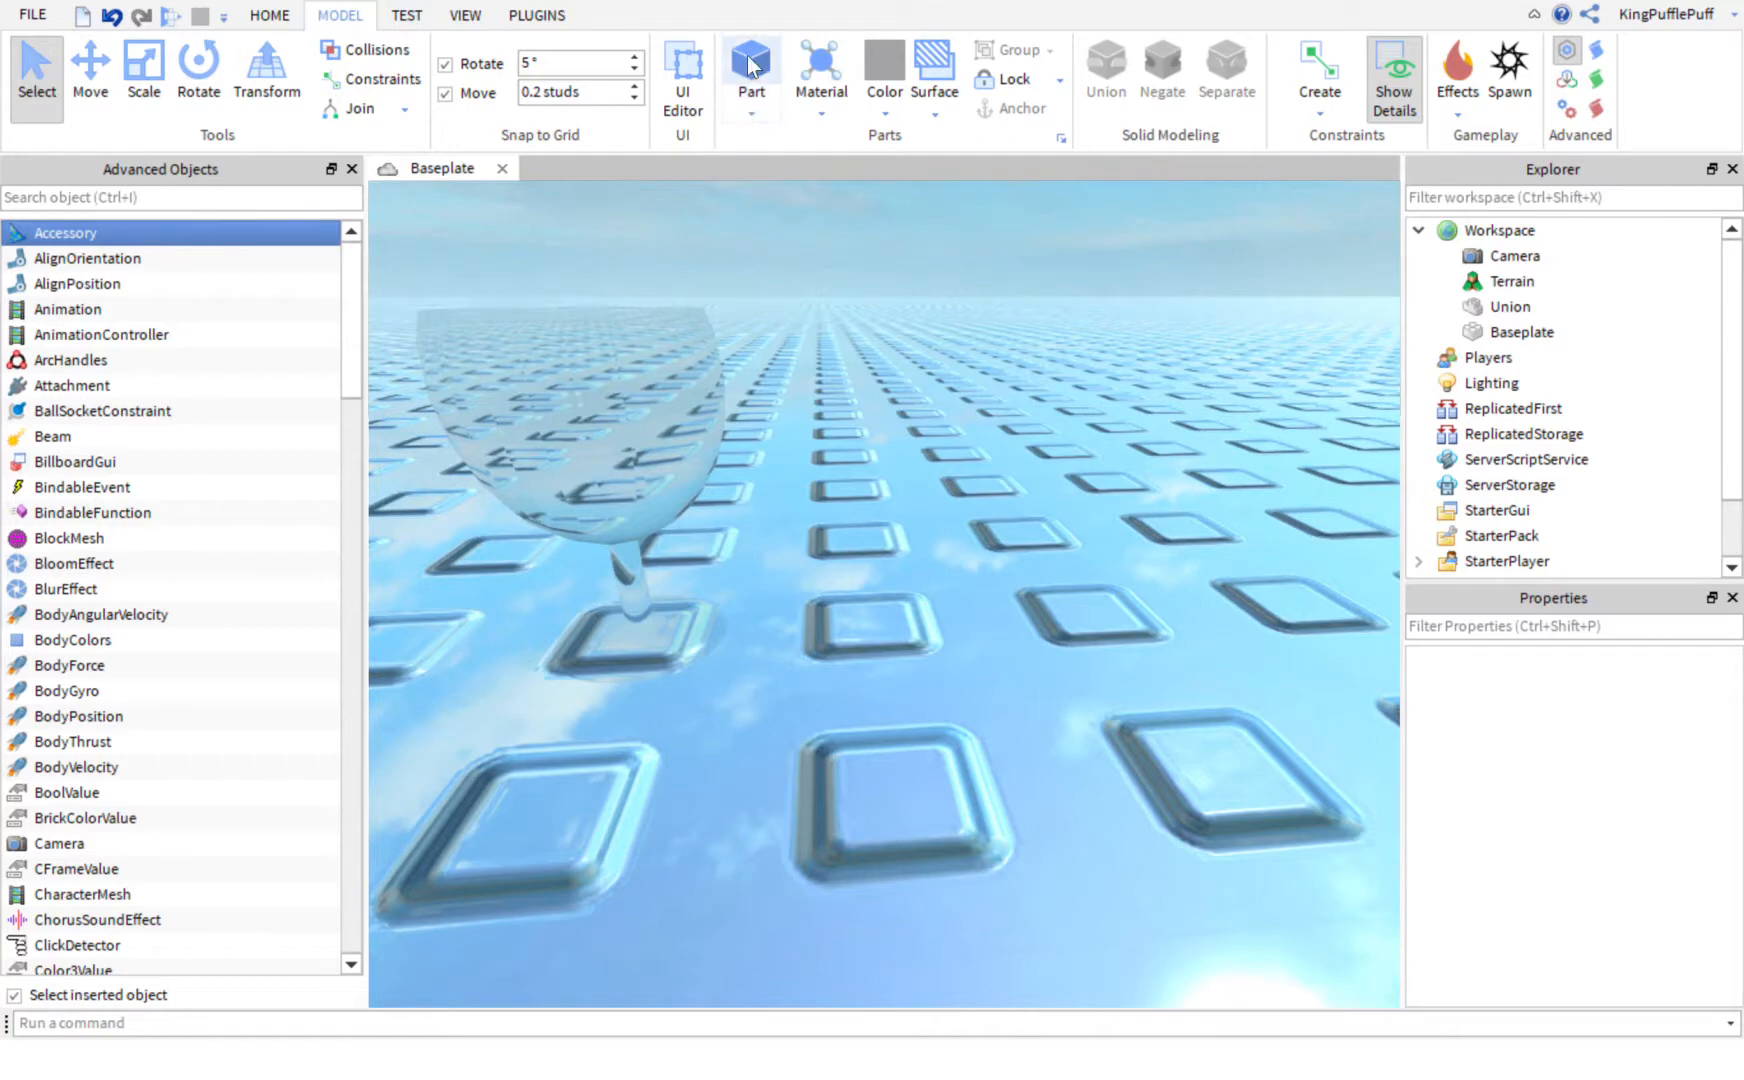
Step: Insert a new block part and place it on the baseplate near the existing glass
left_click(752, 65)
scroll(1178, 742, "down", 5)
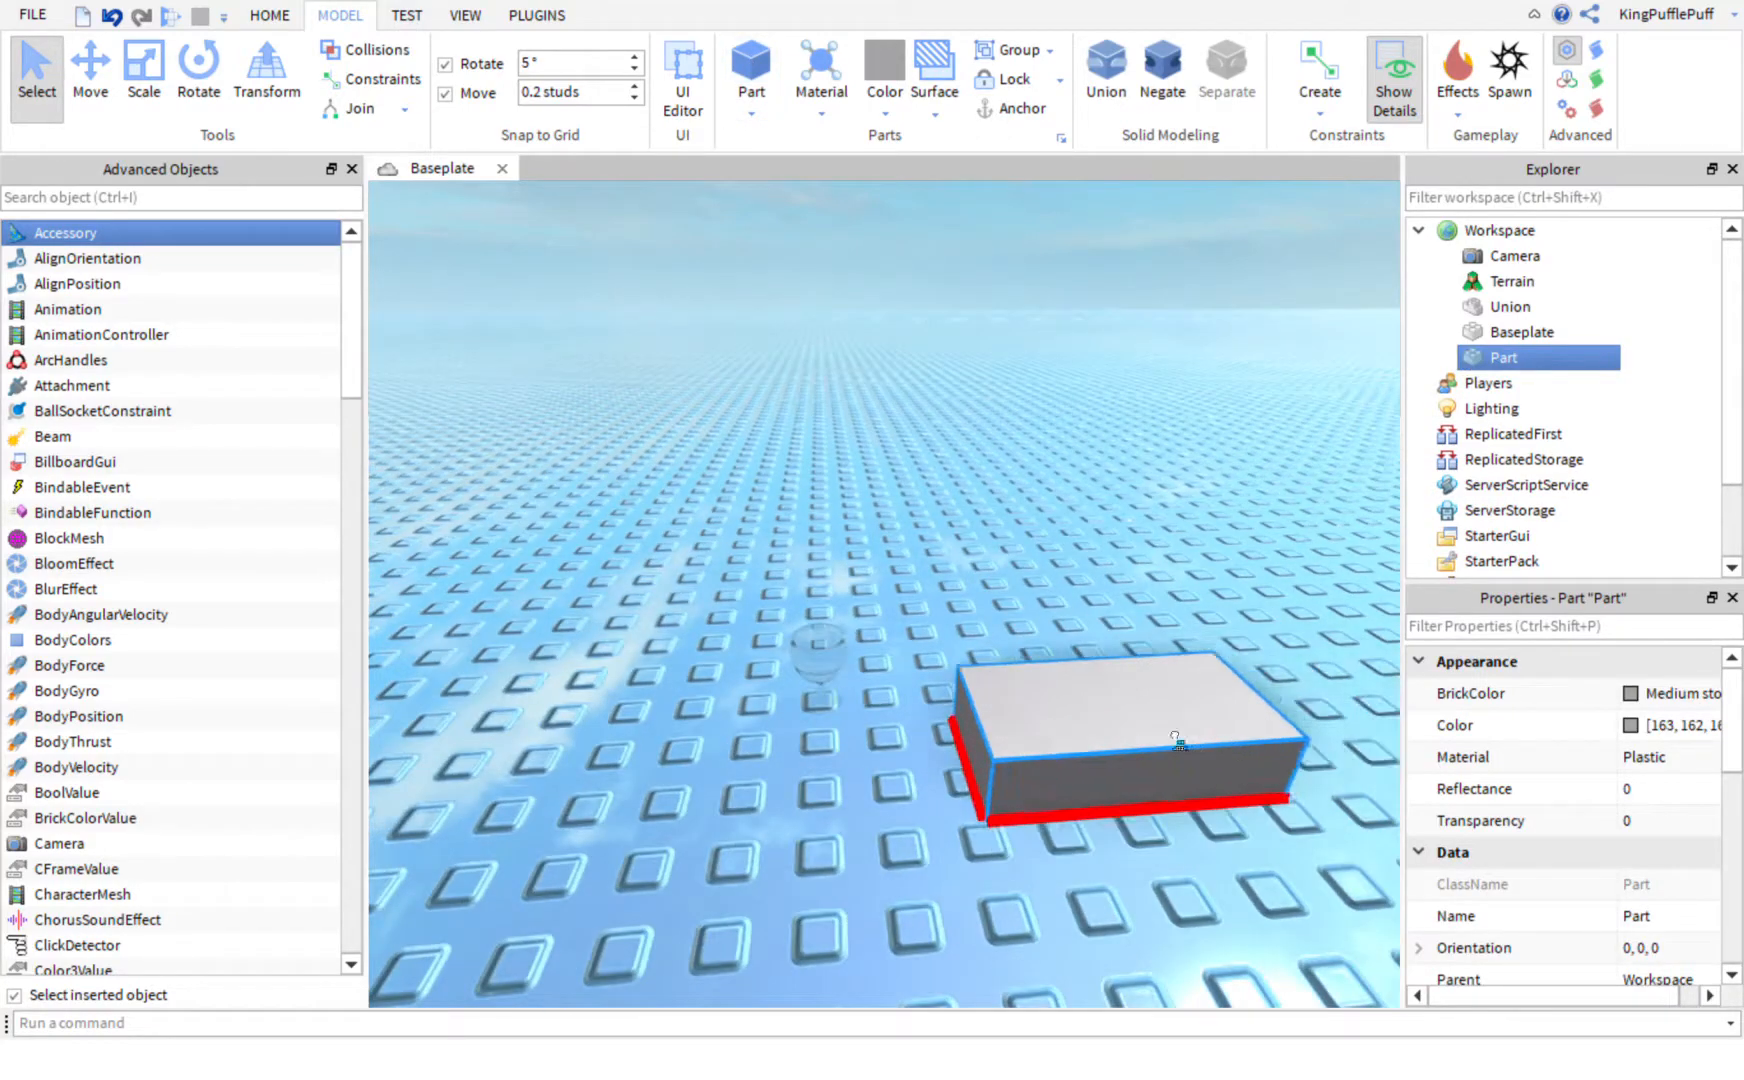
left_click_drag(1177, 740, 1109, 672)
scroll(1102, 668, "up", 5)
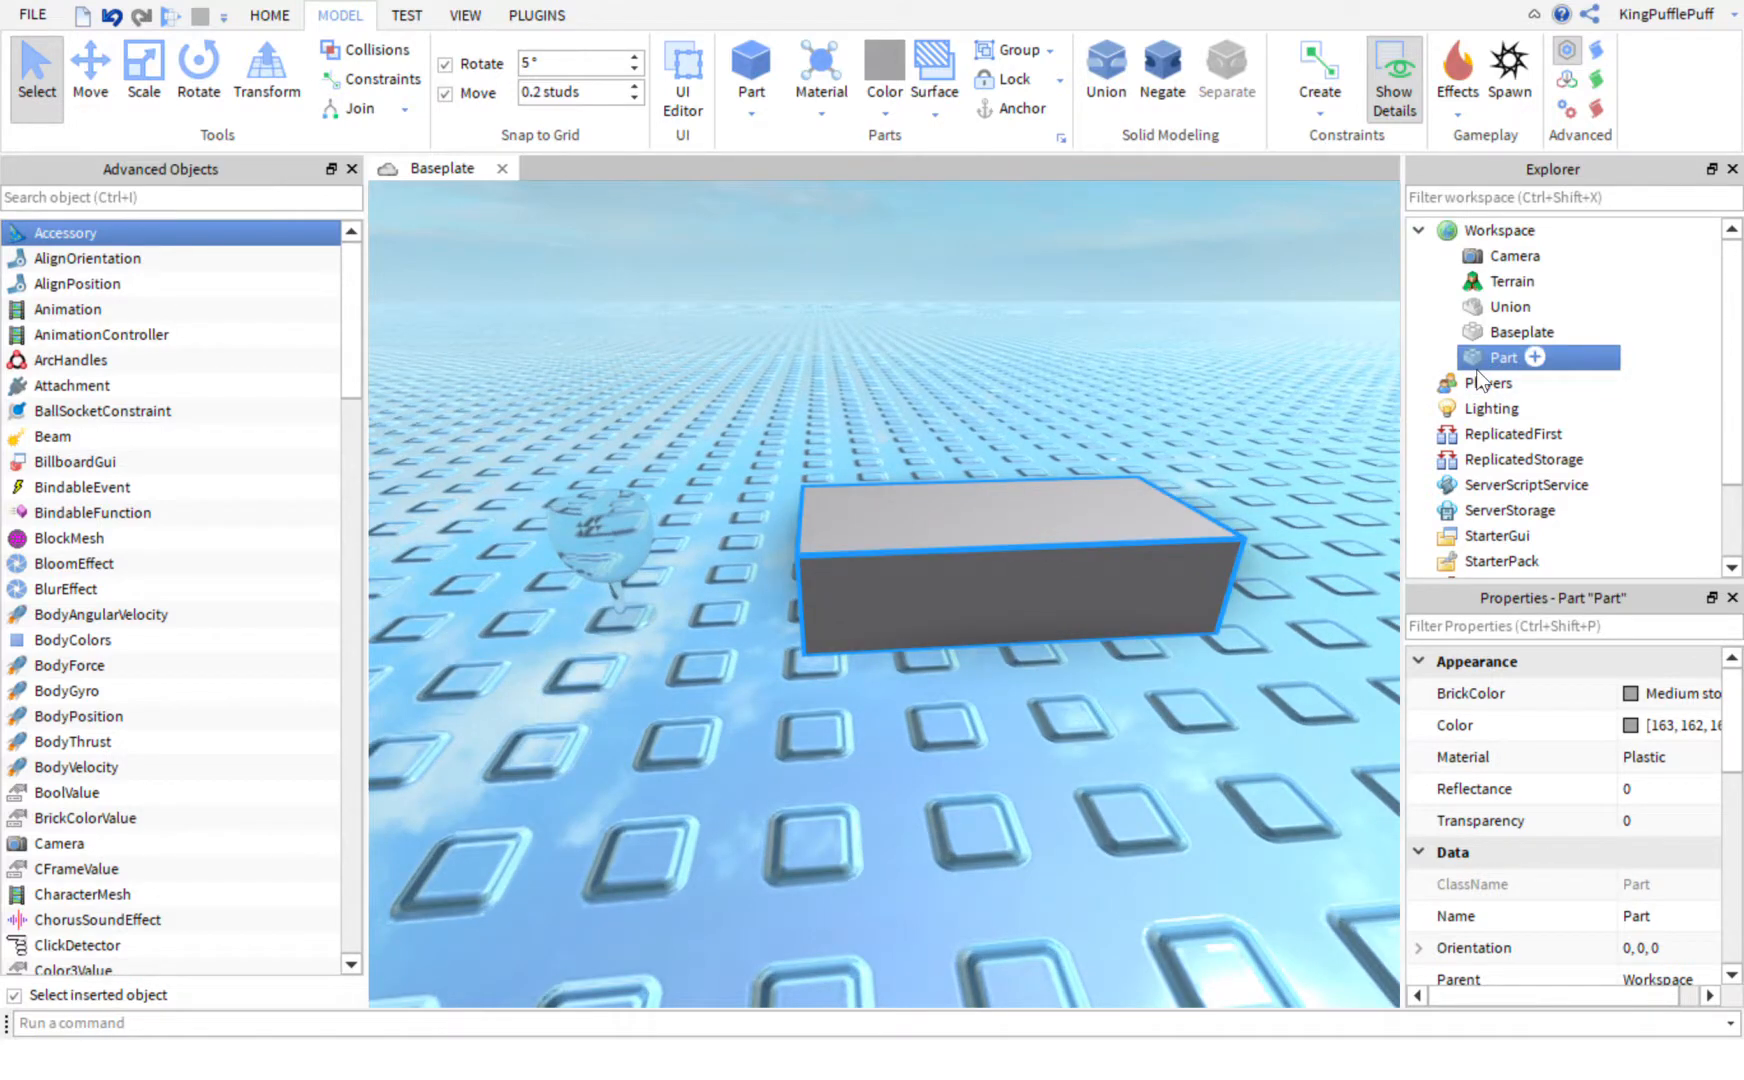
Step: Insert a SpecialMesh into the new part and shift the part slightly closer to the glass
left_click(1476, 365)
left_click(1241, 297)
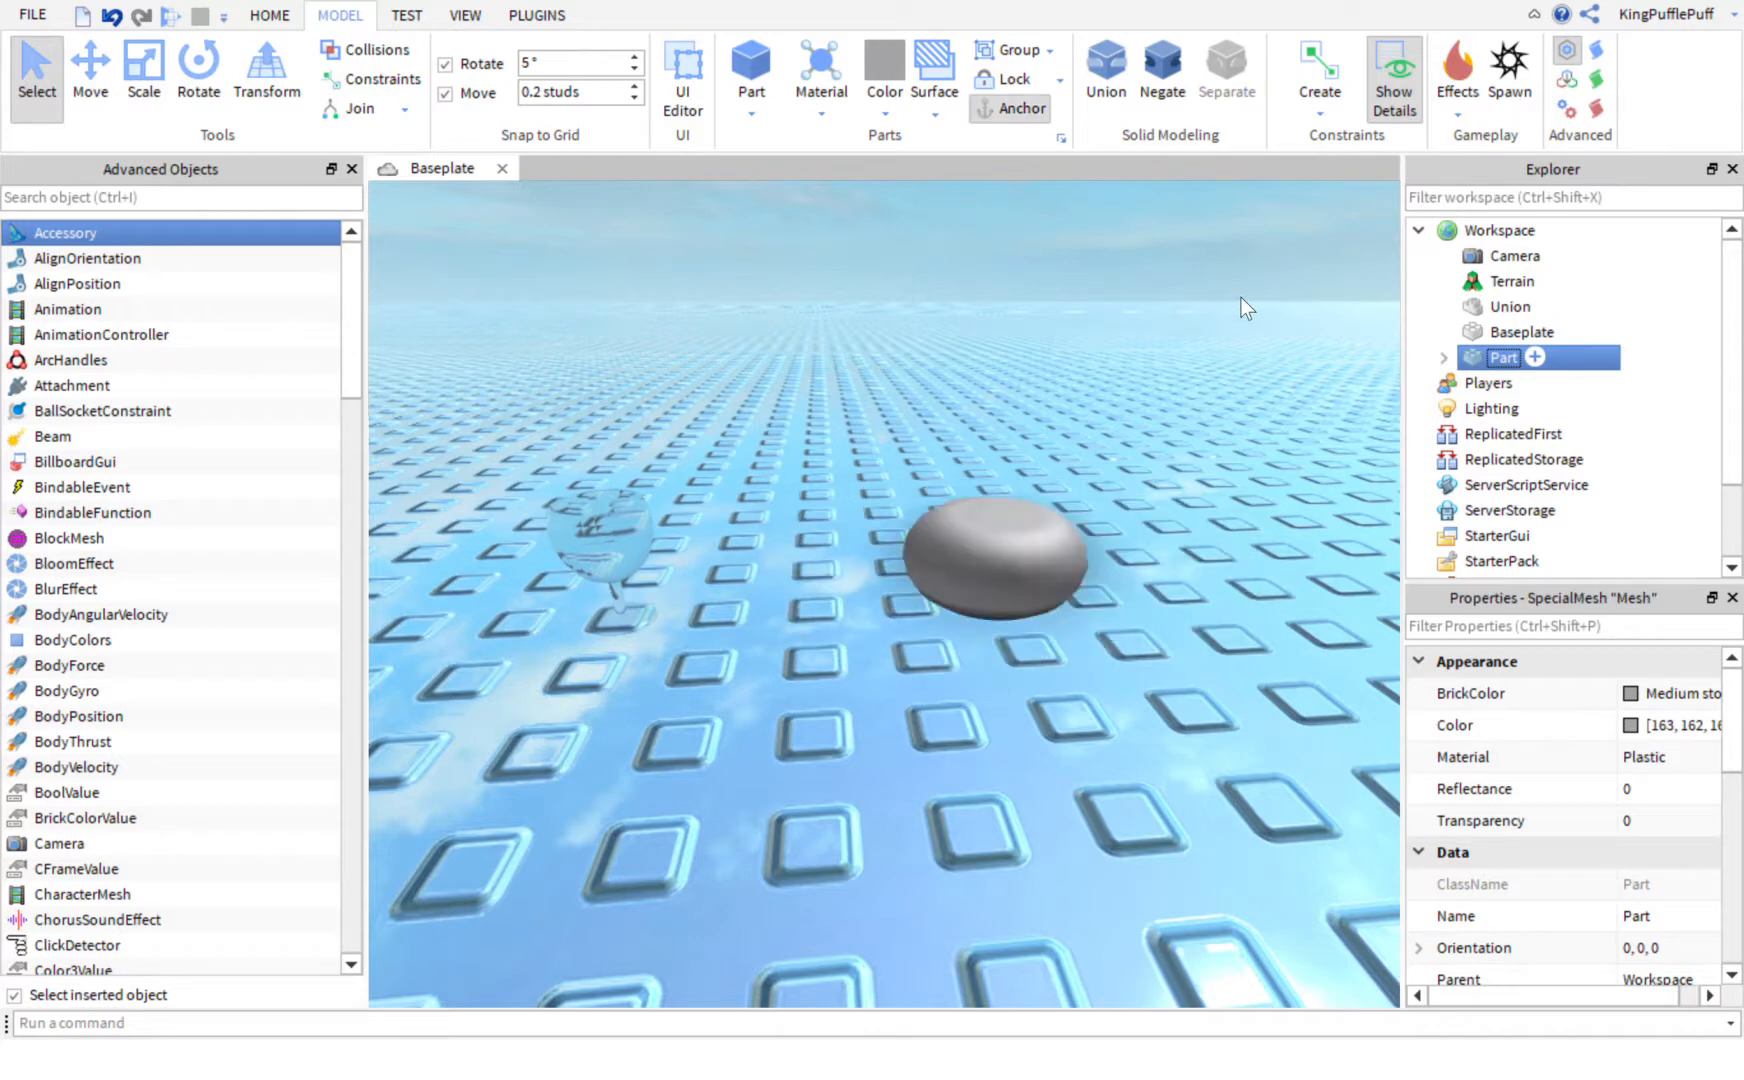
left_click_drag(1017, 573, 877, 595)
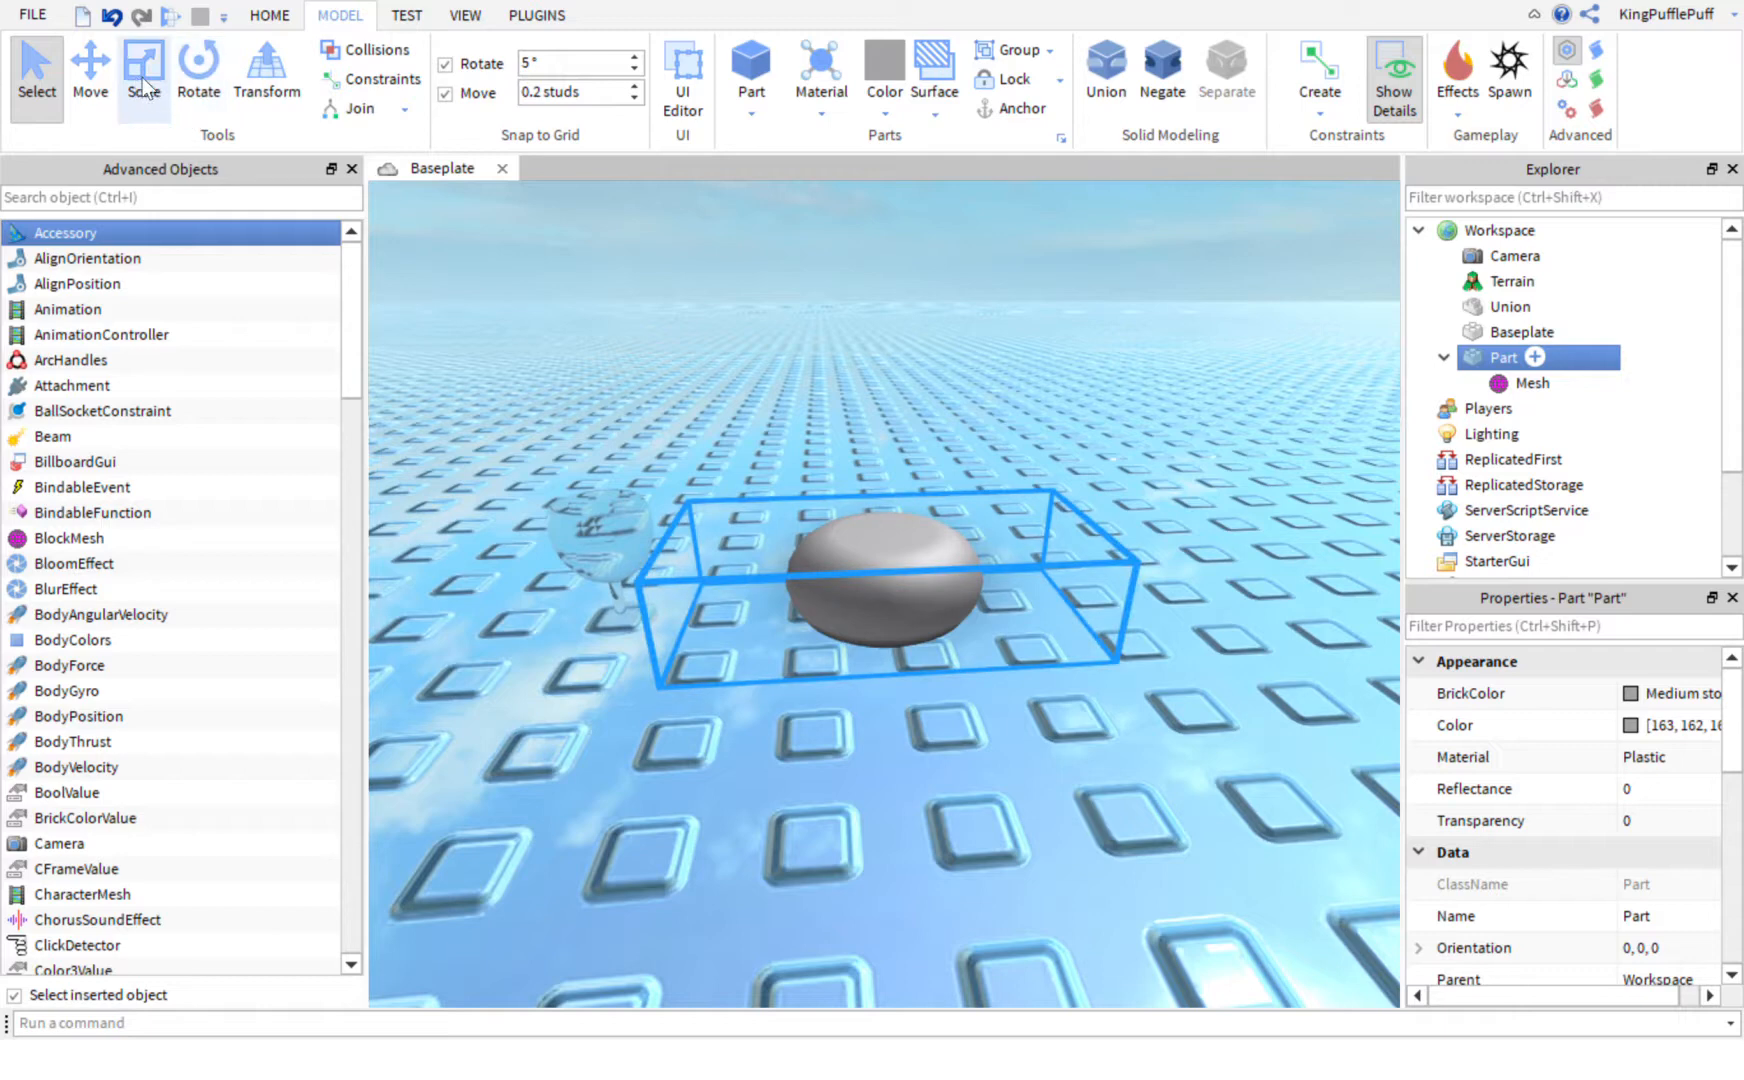
left_click(1522, 386)
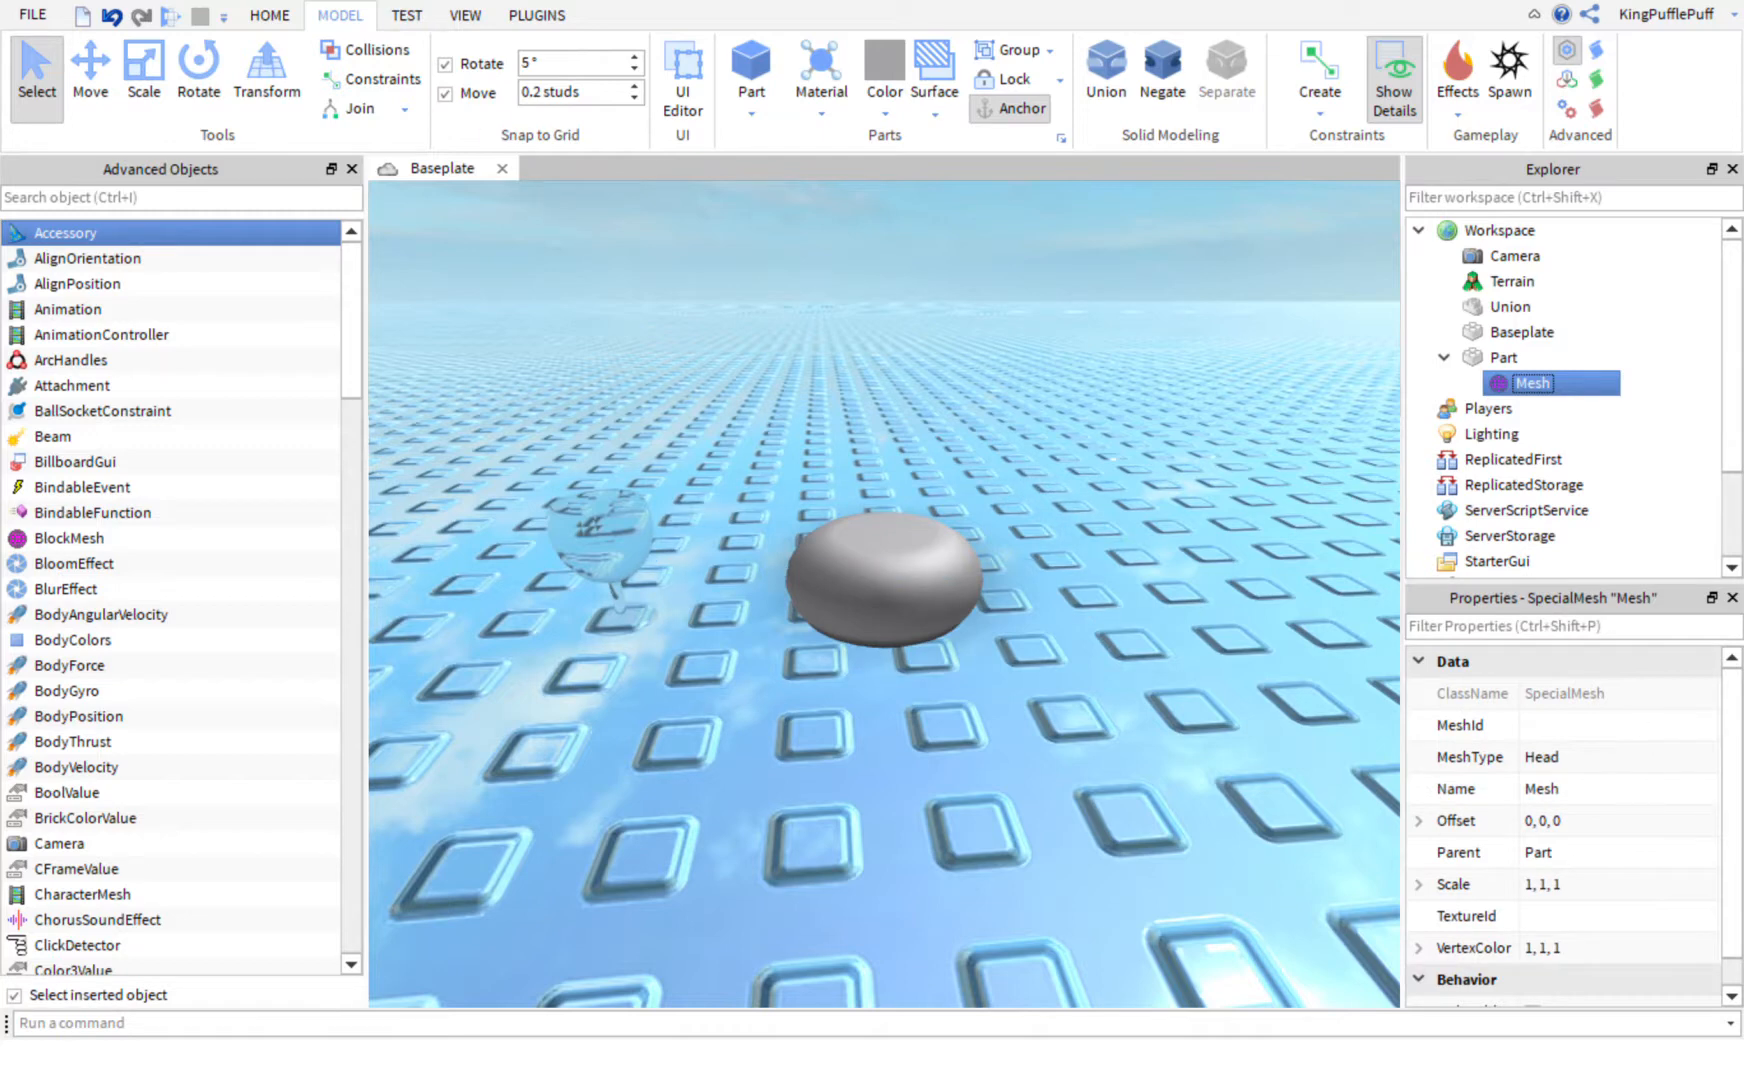
left_click(462, 16)
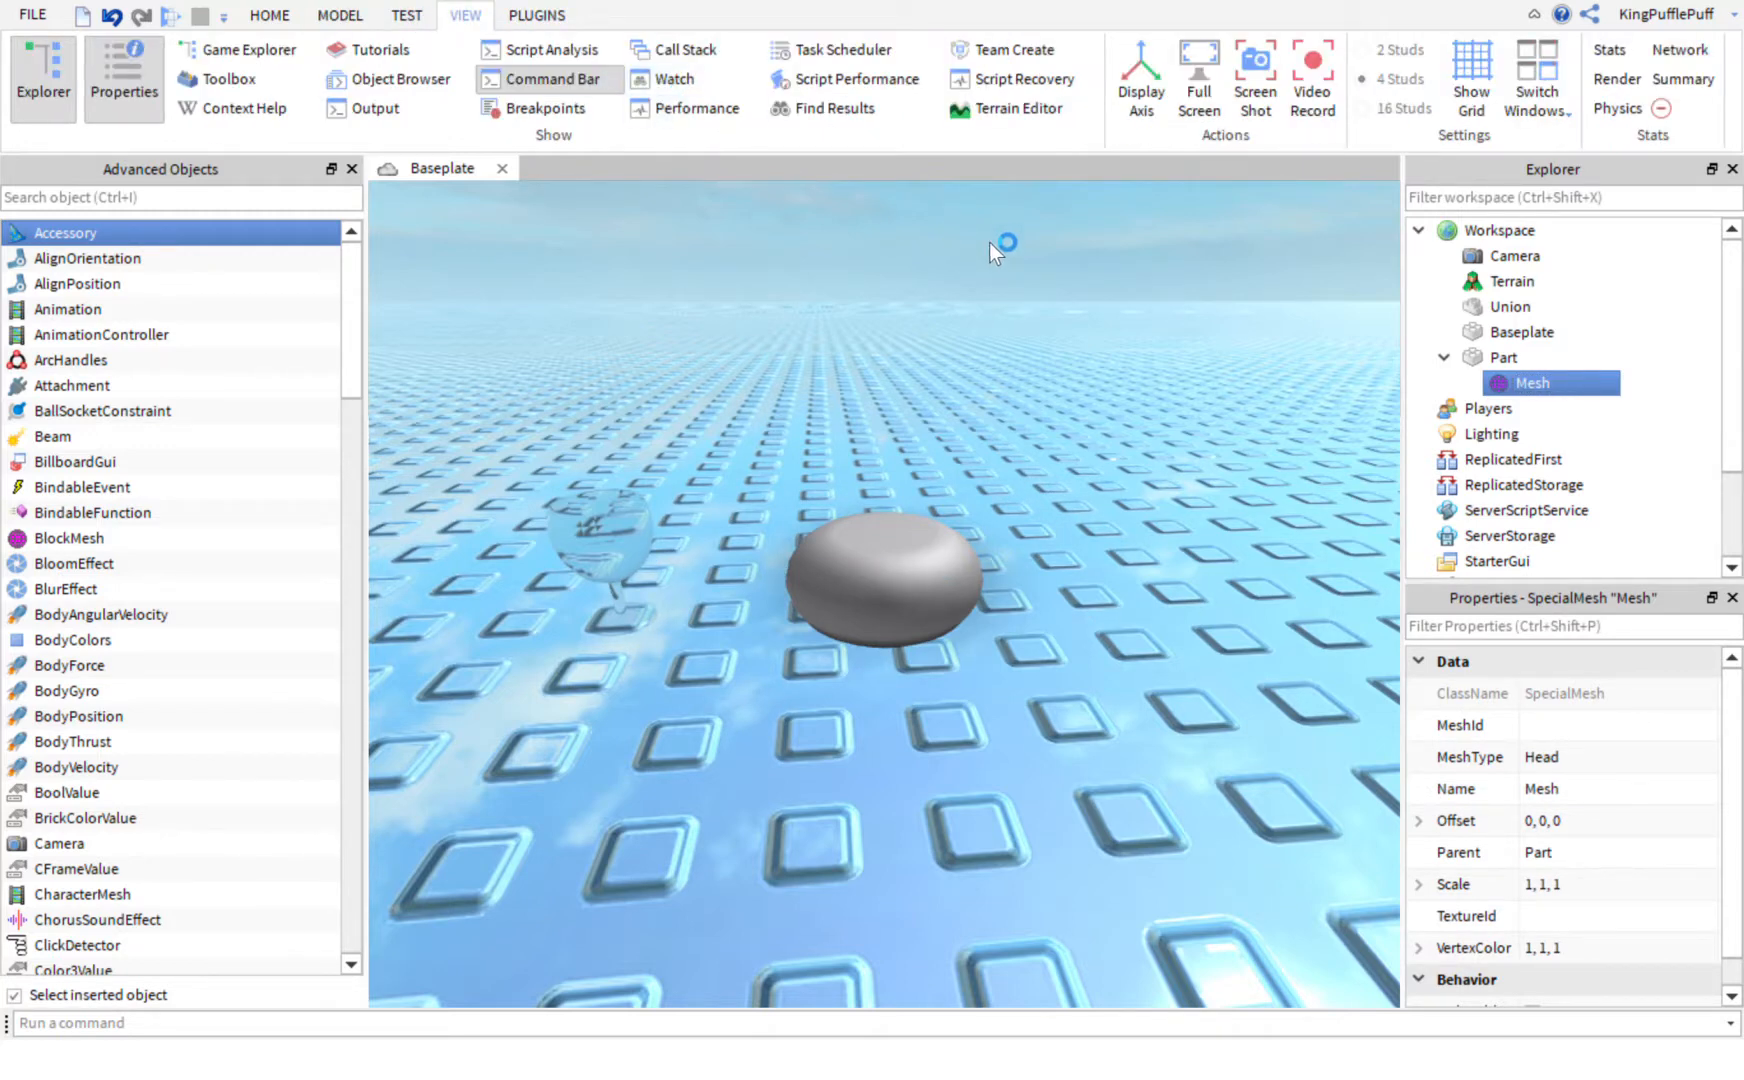
left_click(120, 86)
left_click(120, 86)
left_click(69, 74)
left_click(69, 74)
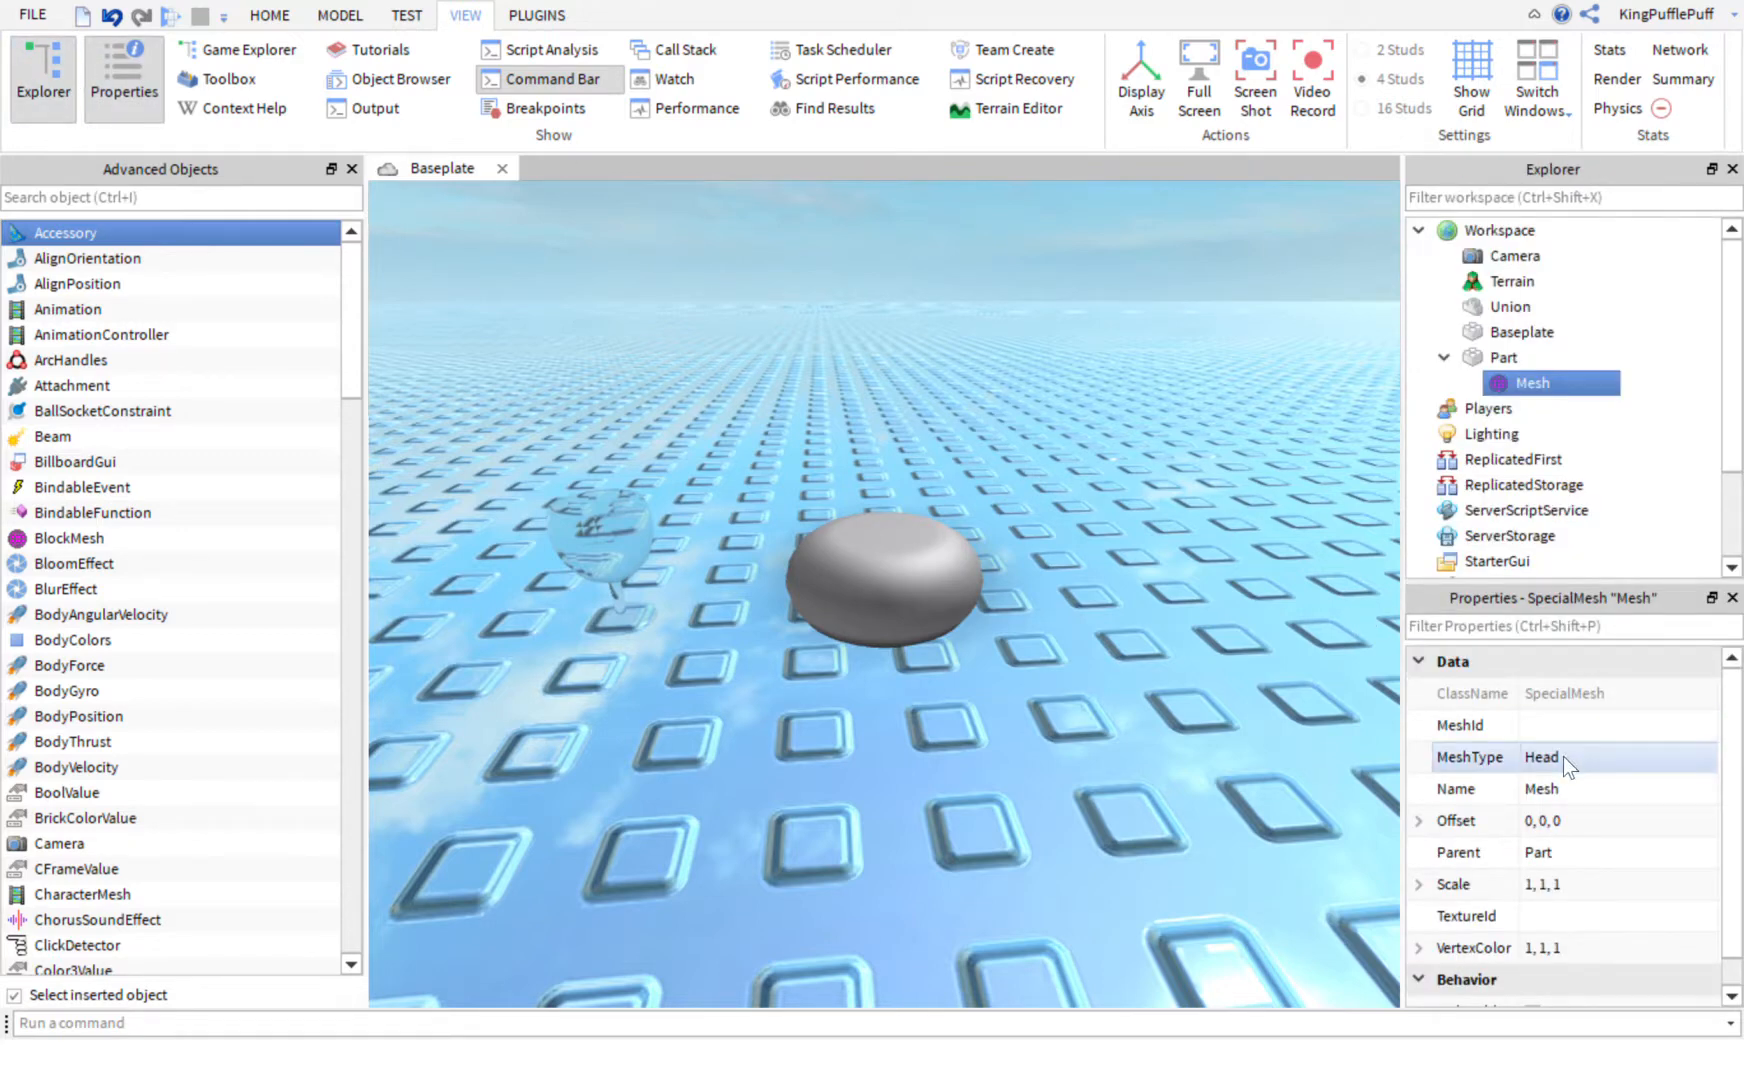
Step: Set the mesh type of the part's SpecialMesh to Sphere
scroll(1563, 756, "down", 1)
left_click(1564, 723)
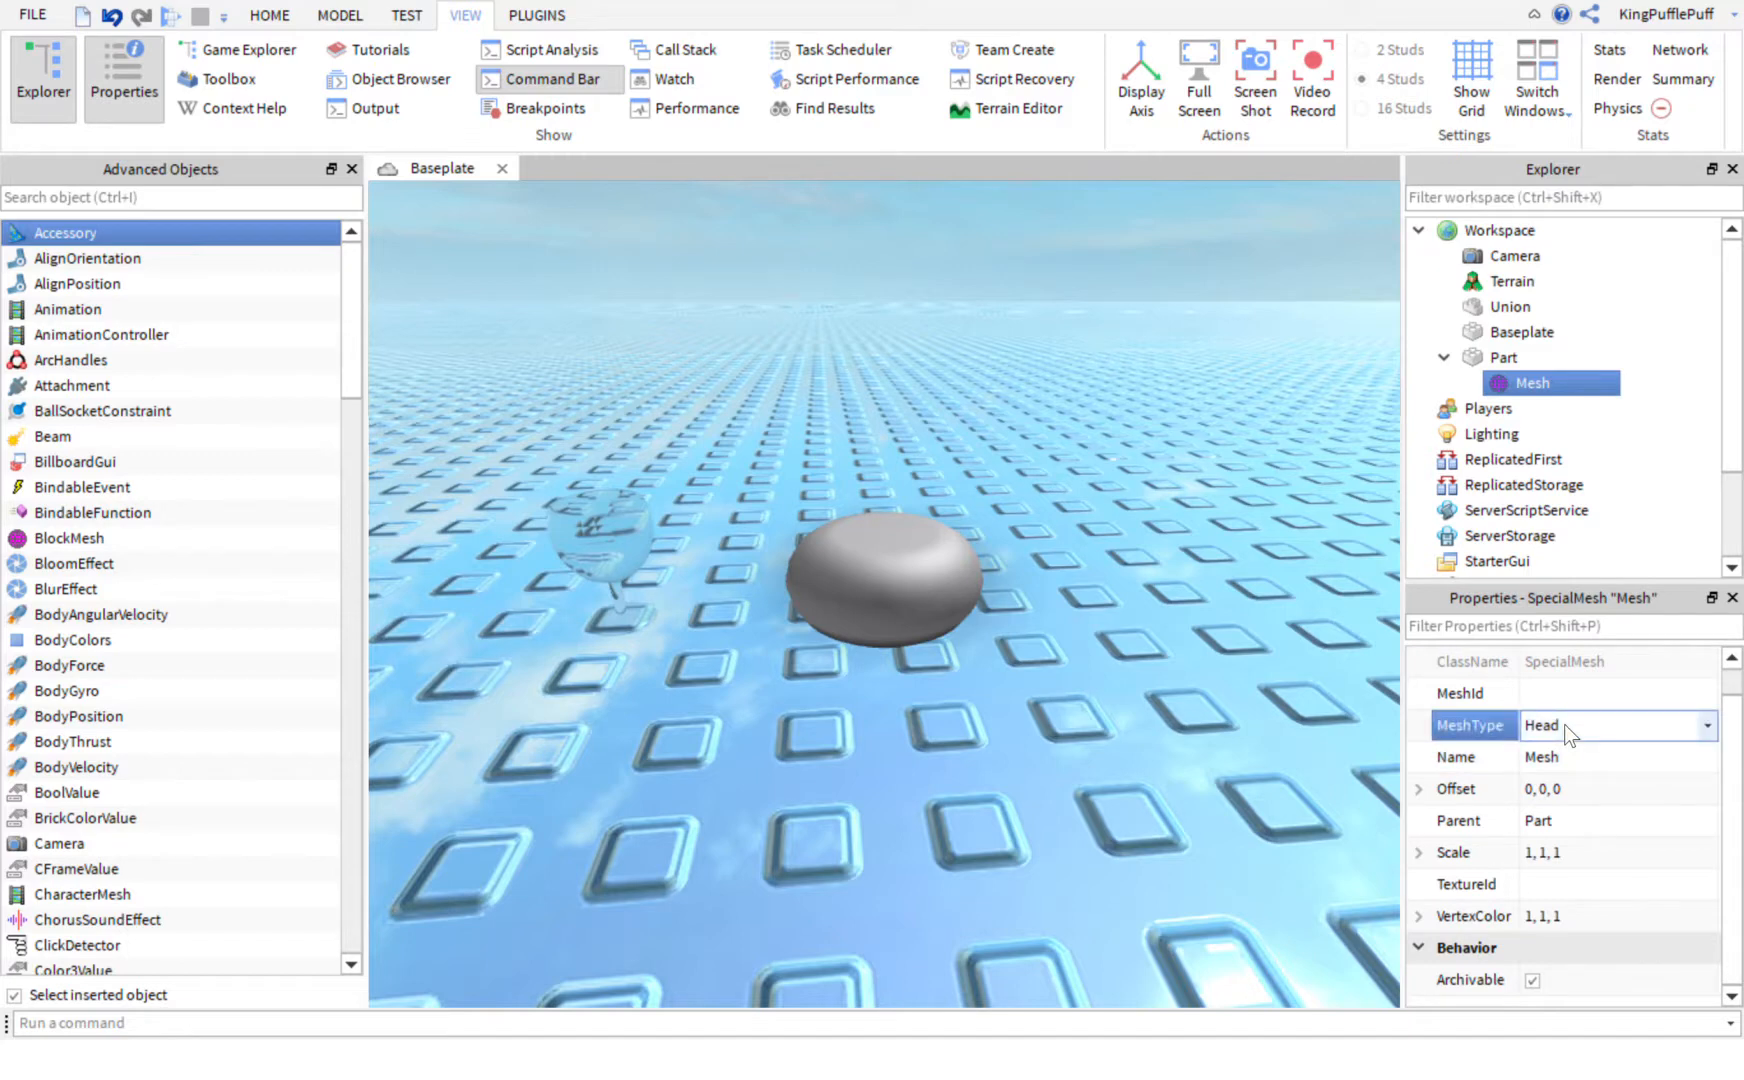
left_click(1572, 824)
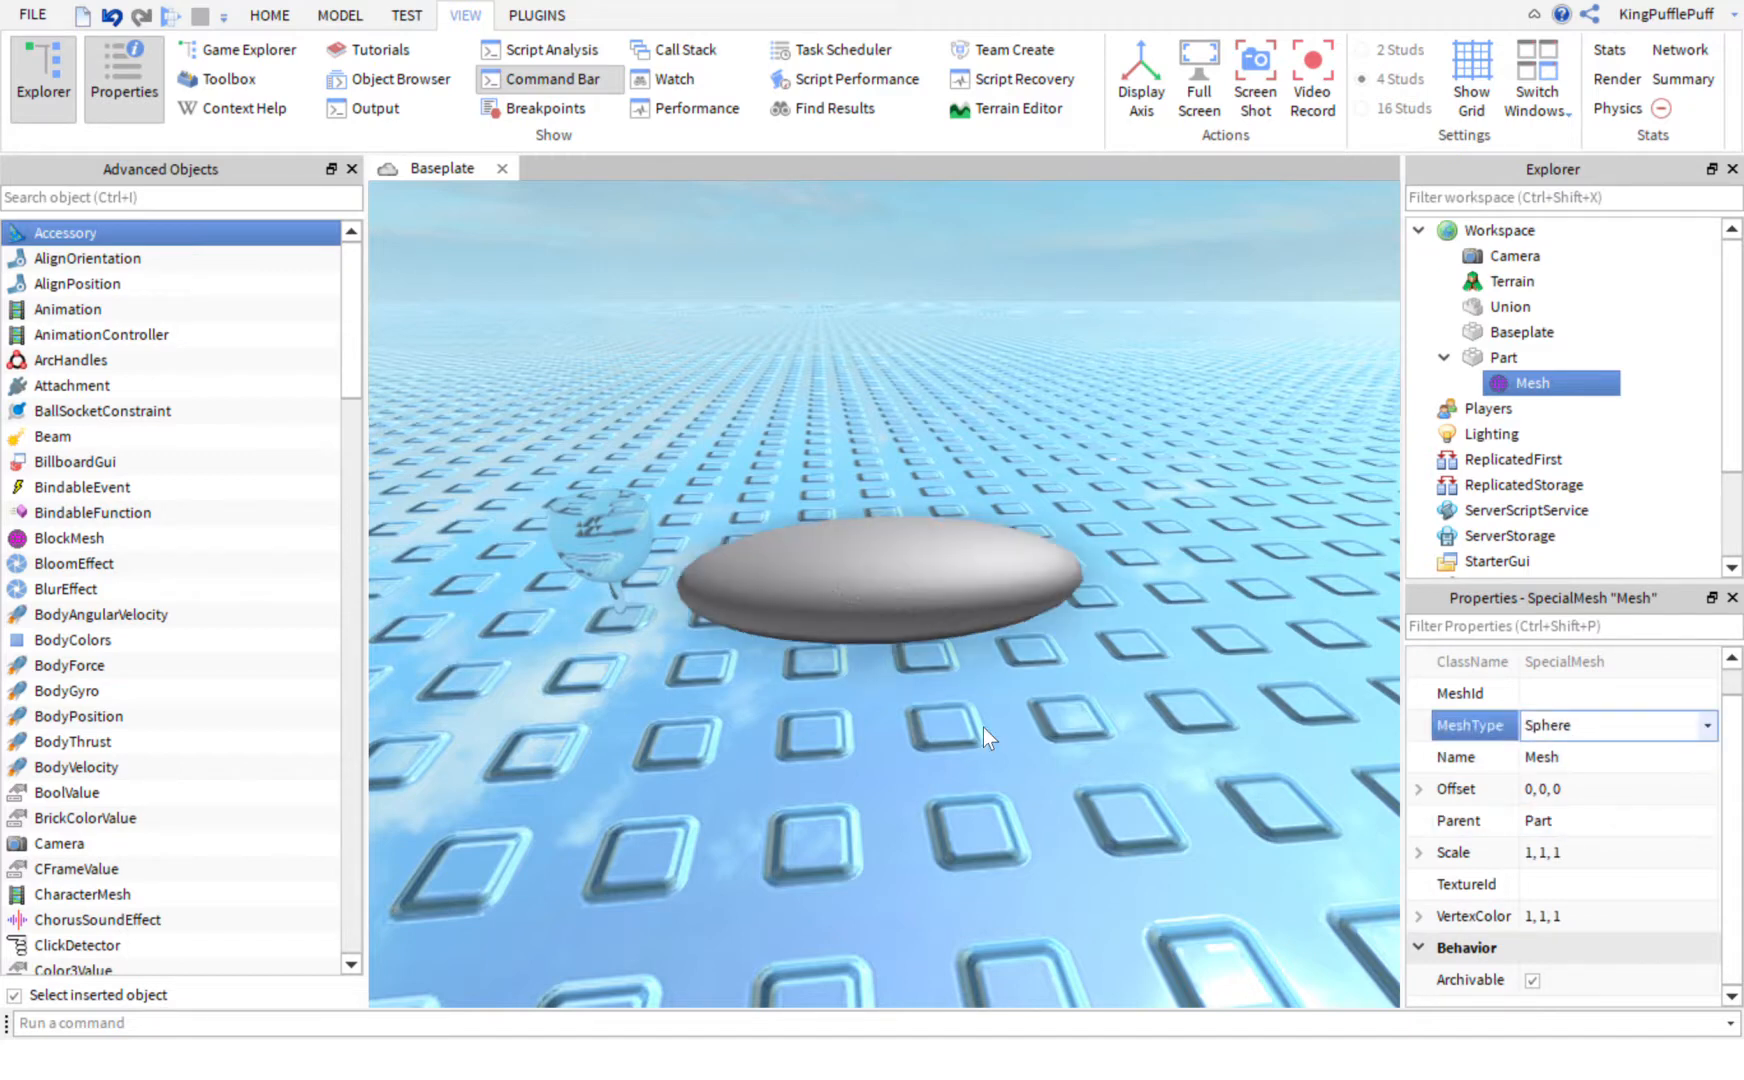
Step: Set move snapping to 0.25 studs and scale the part down into a thin round disc 2 studs across
left_click(926, 583)
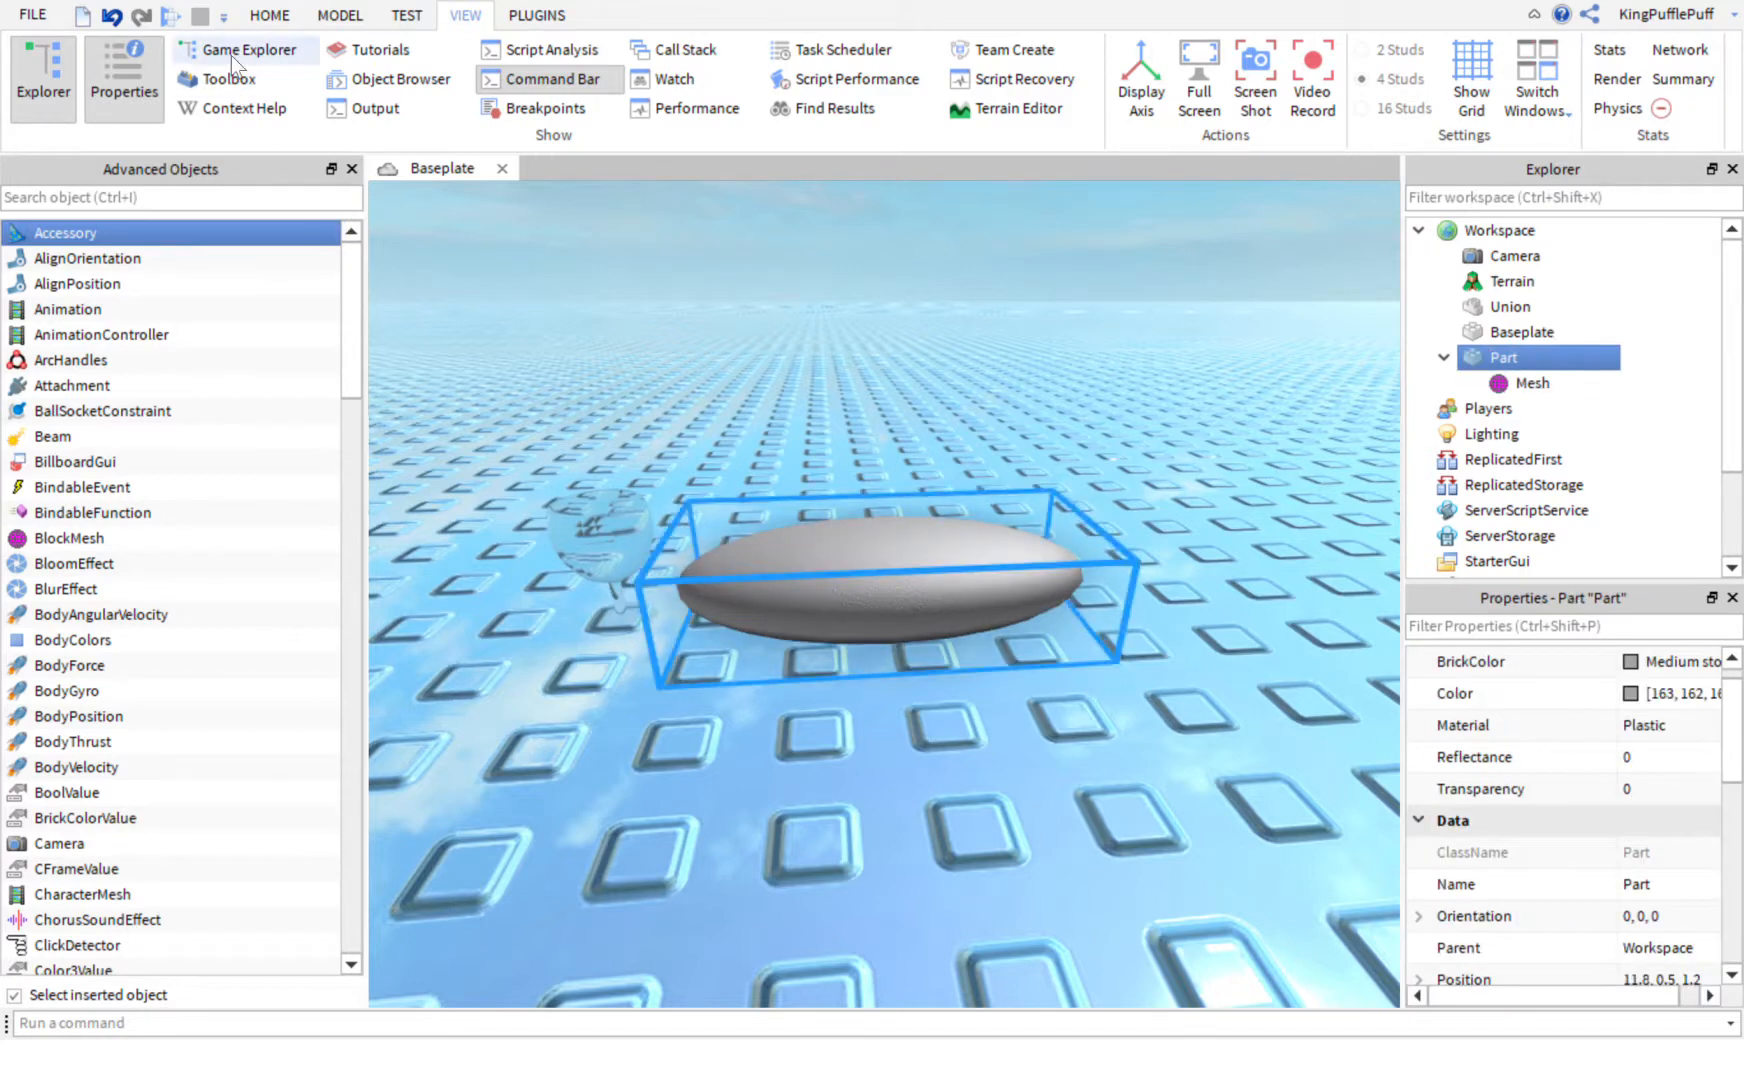
left_click(327, 17)
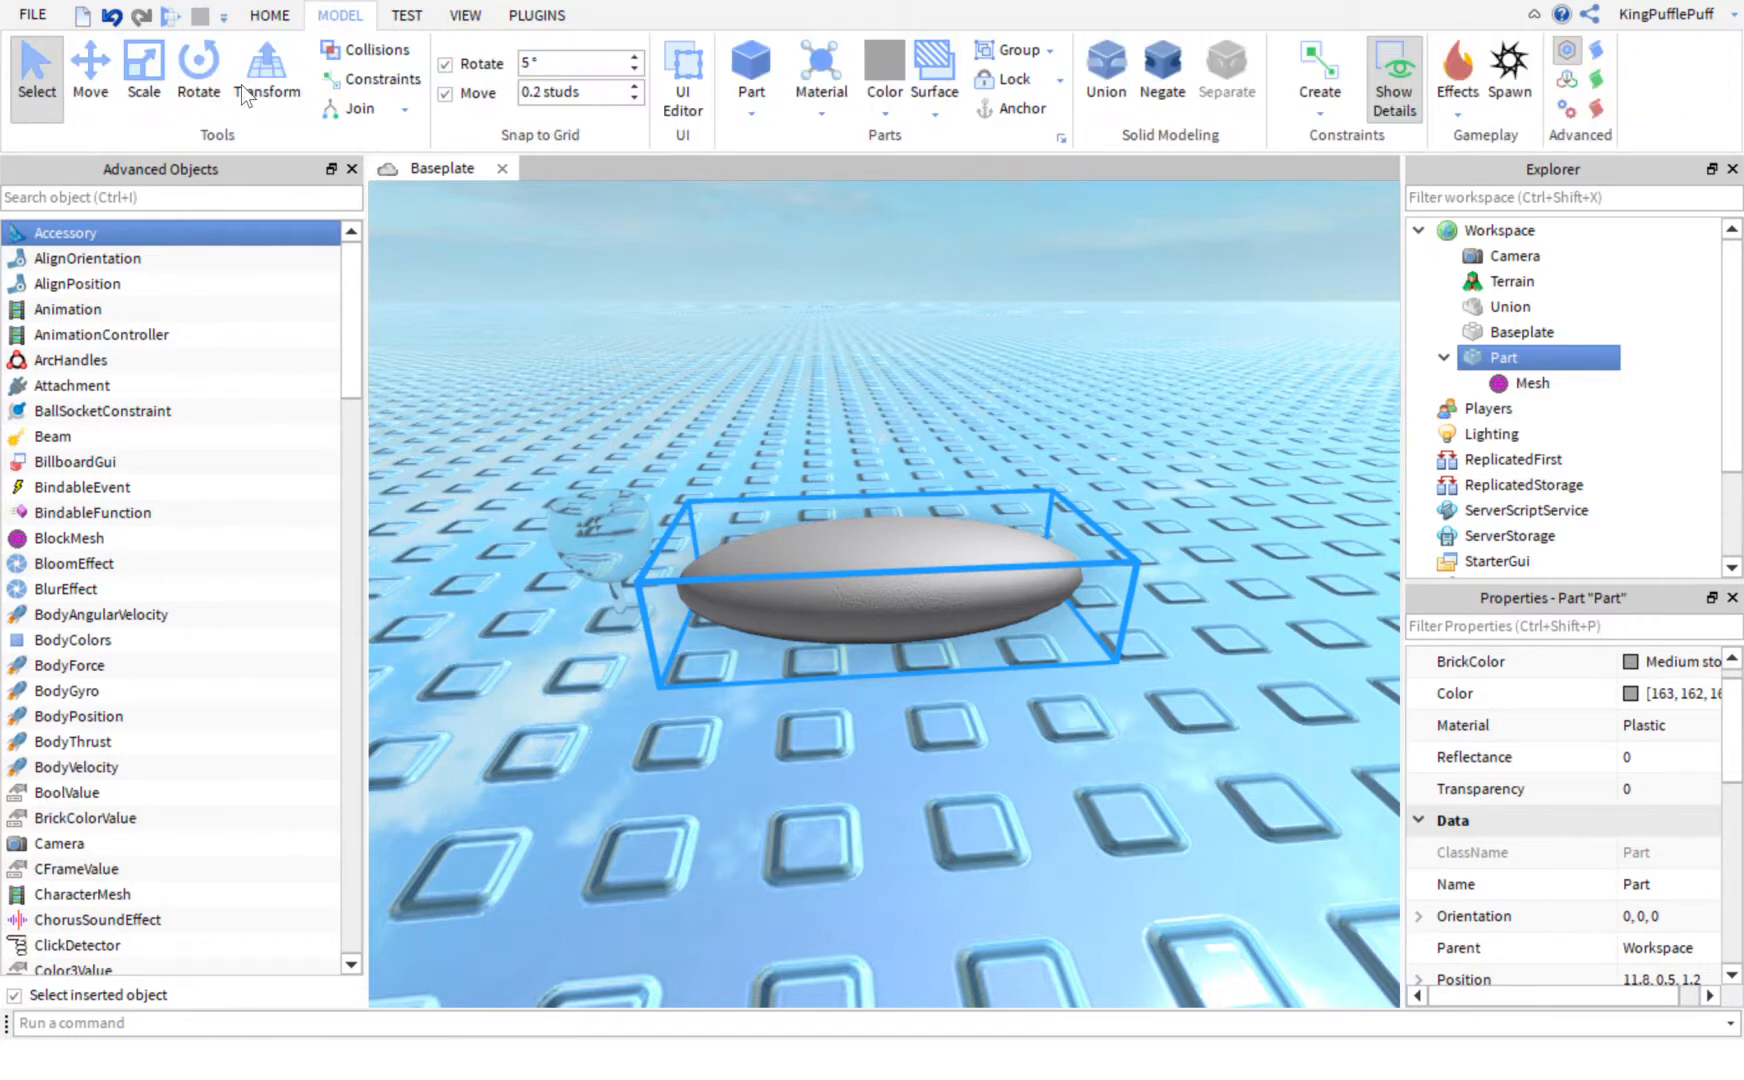
left_click(149, 93)
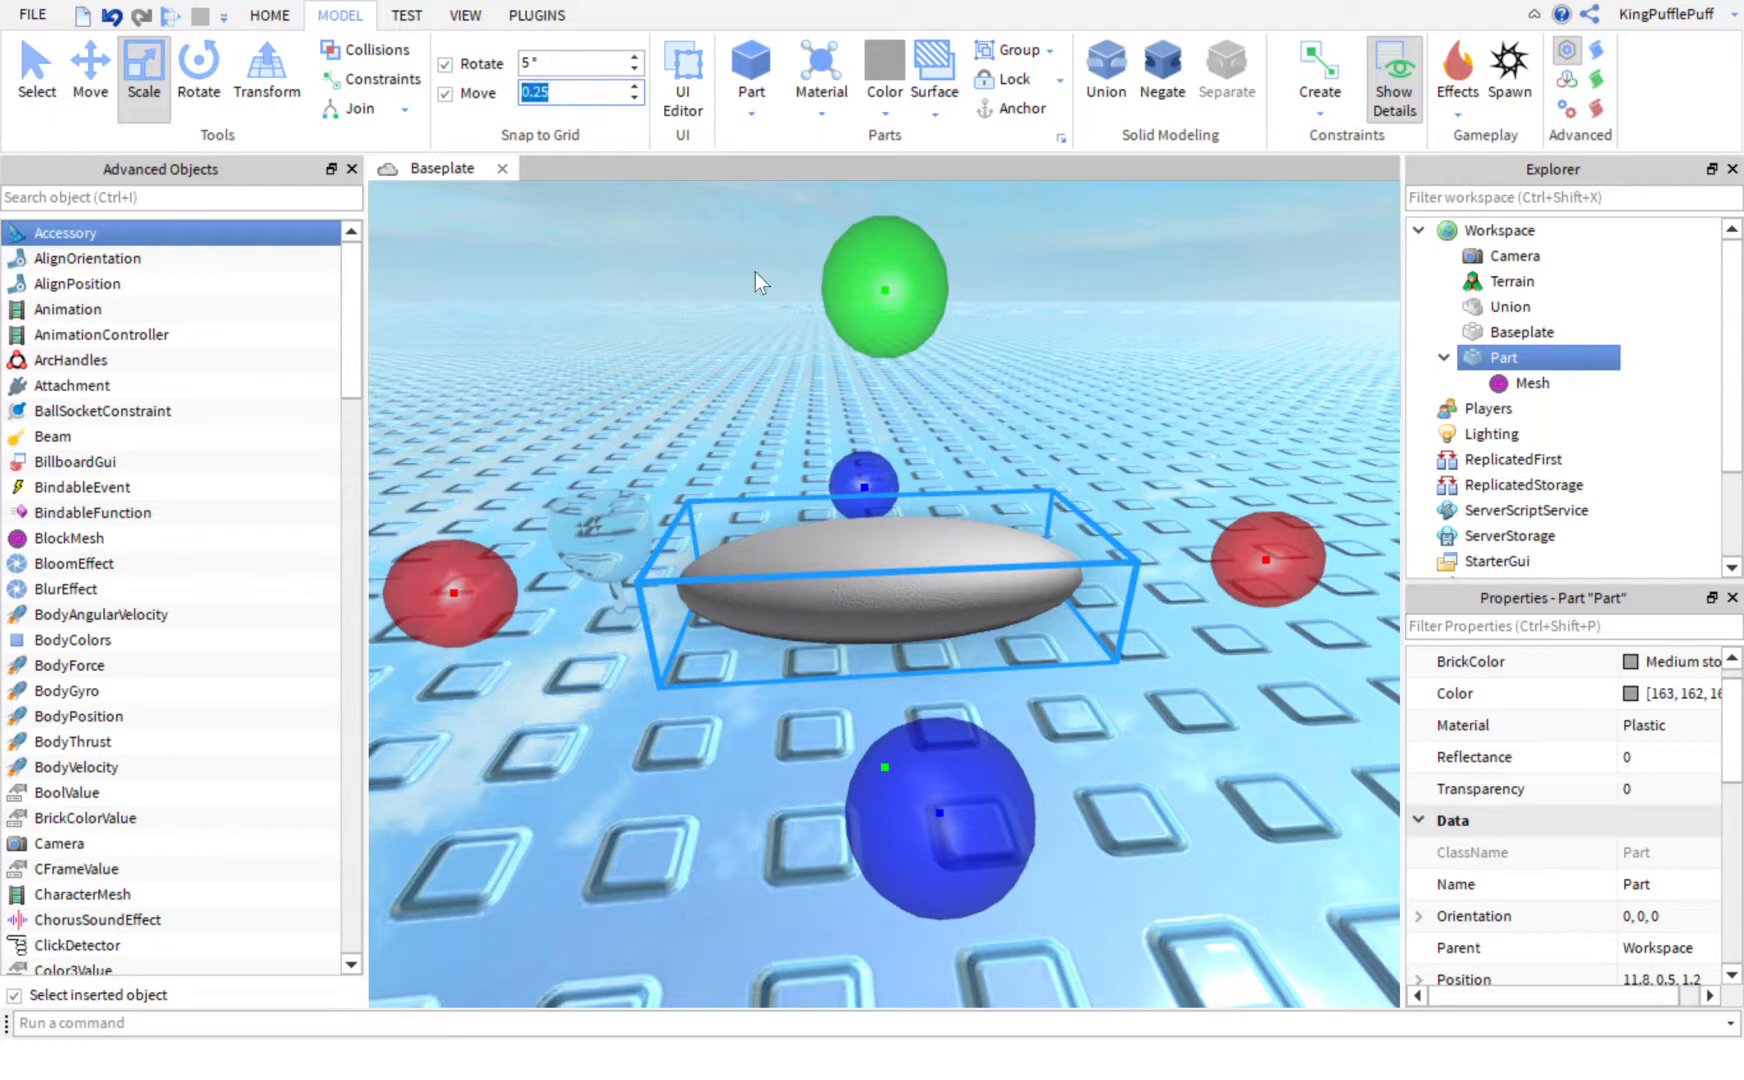
left_click_drag(900, 330, 902, 432)
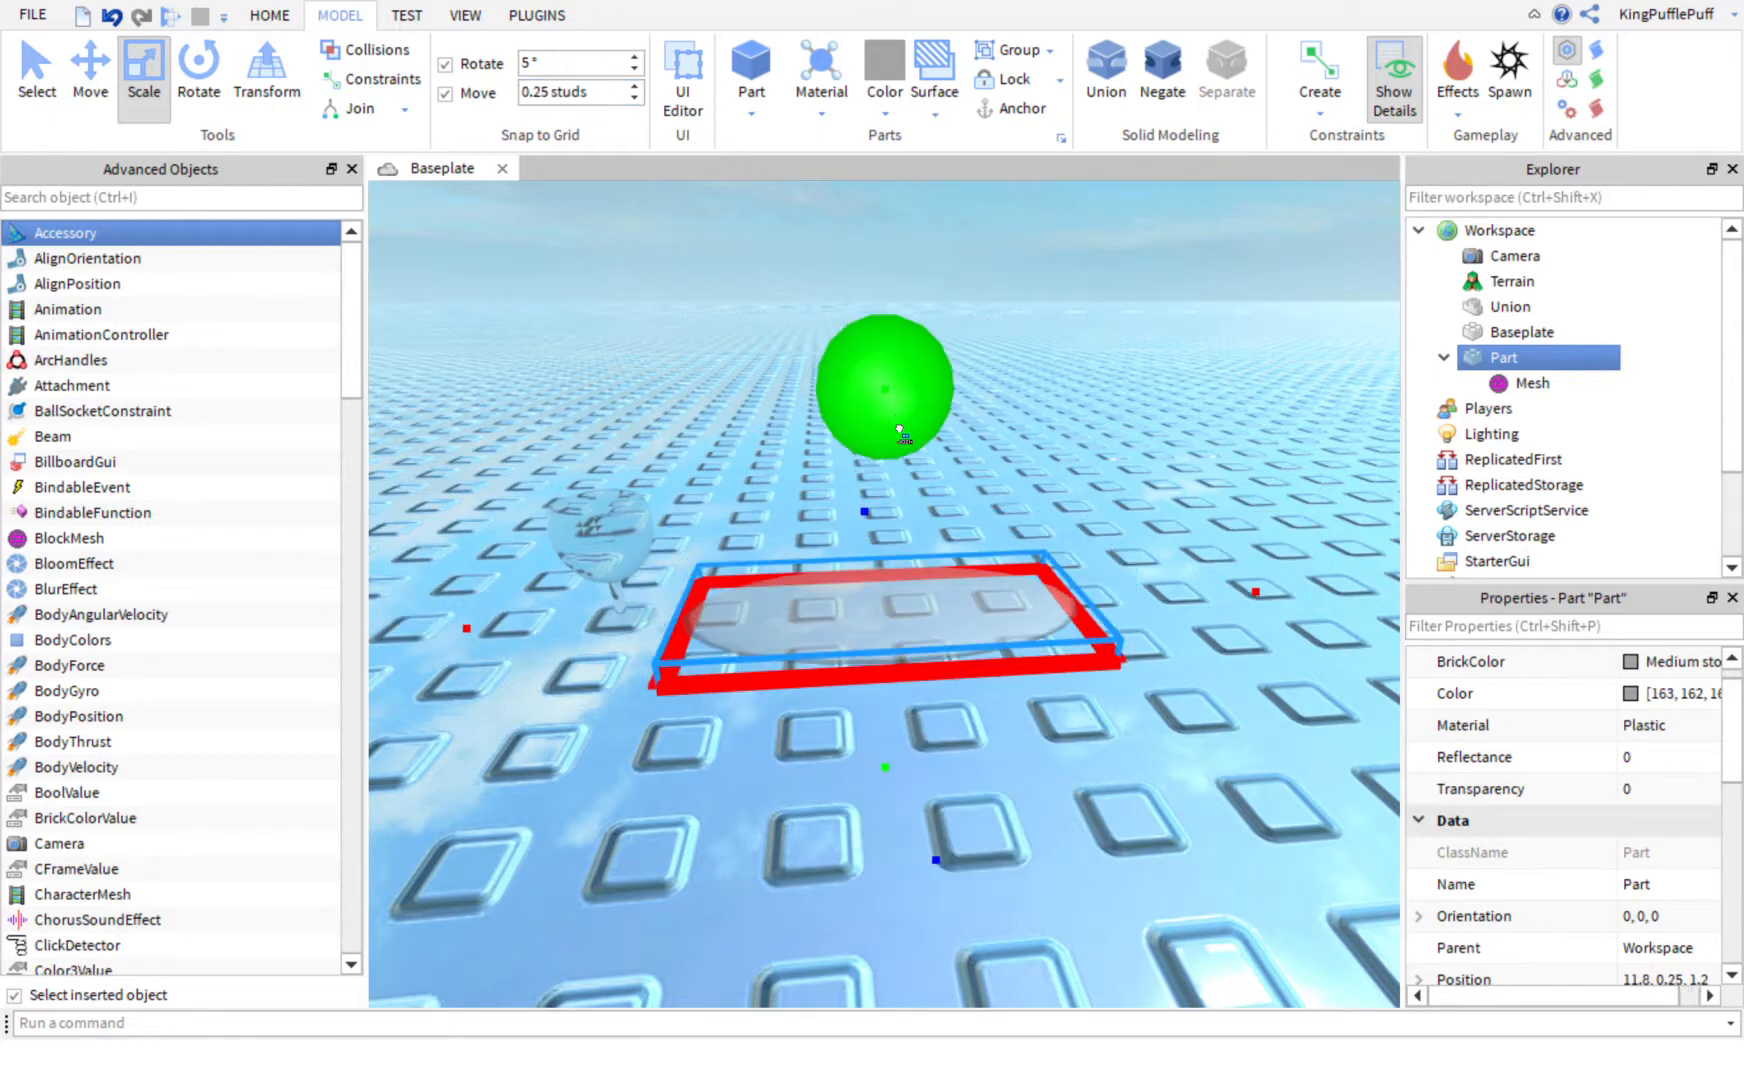
left_click_drag(1255, 630, 1067, 645)
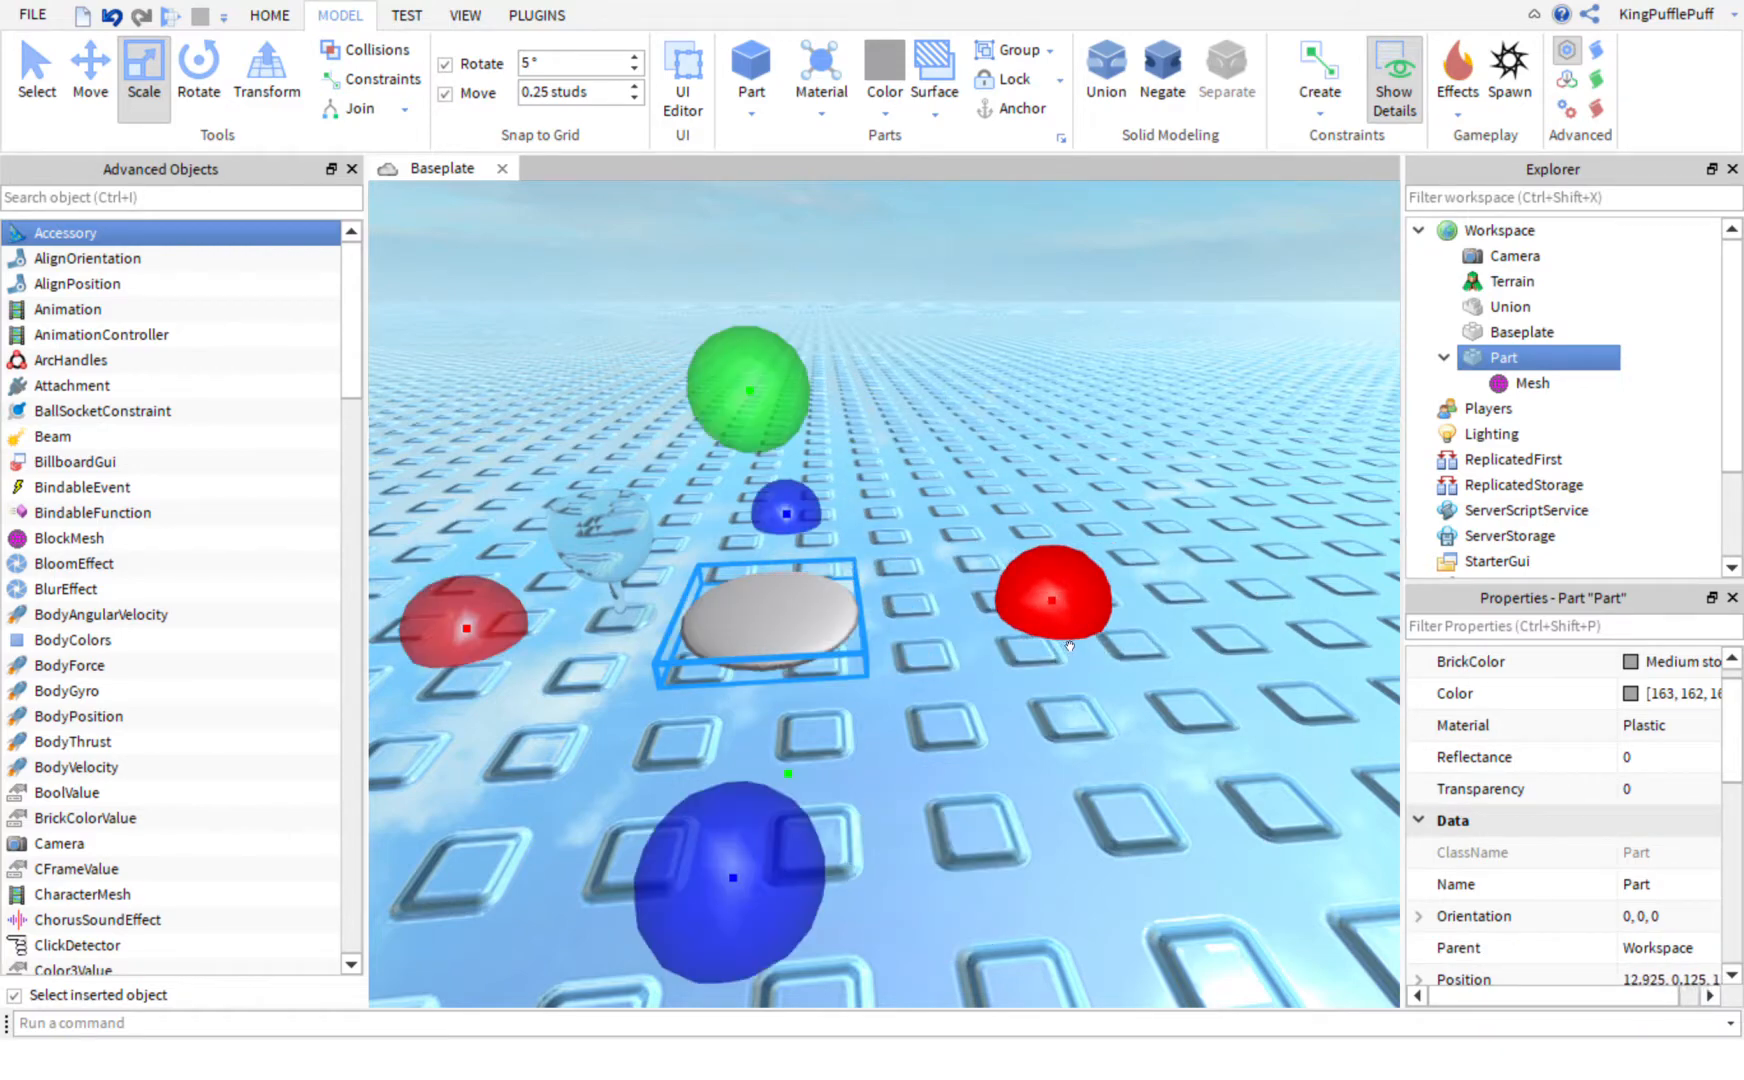
key("w")
right_click_drag(1210, 779, 1183, 779)
key("f")
left_click_drag(1275, 610, 1312, 612)
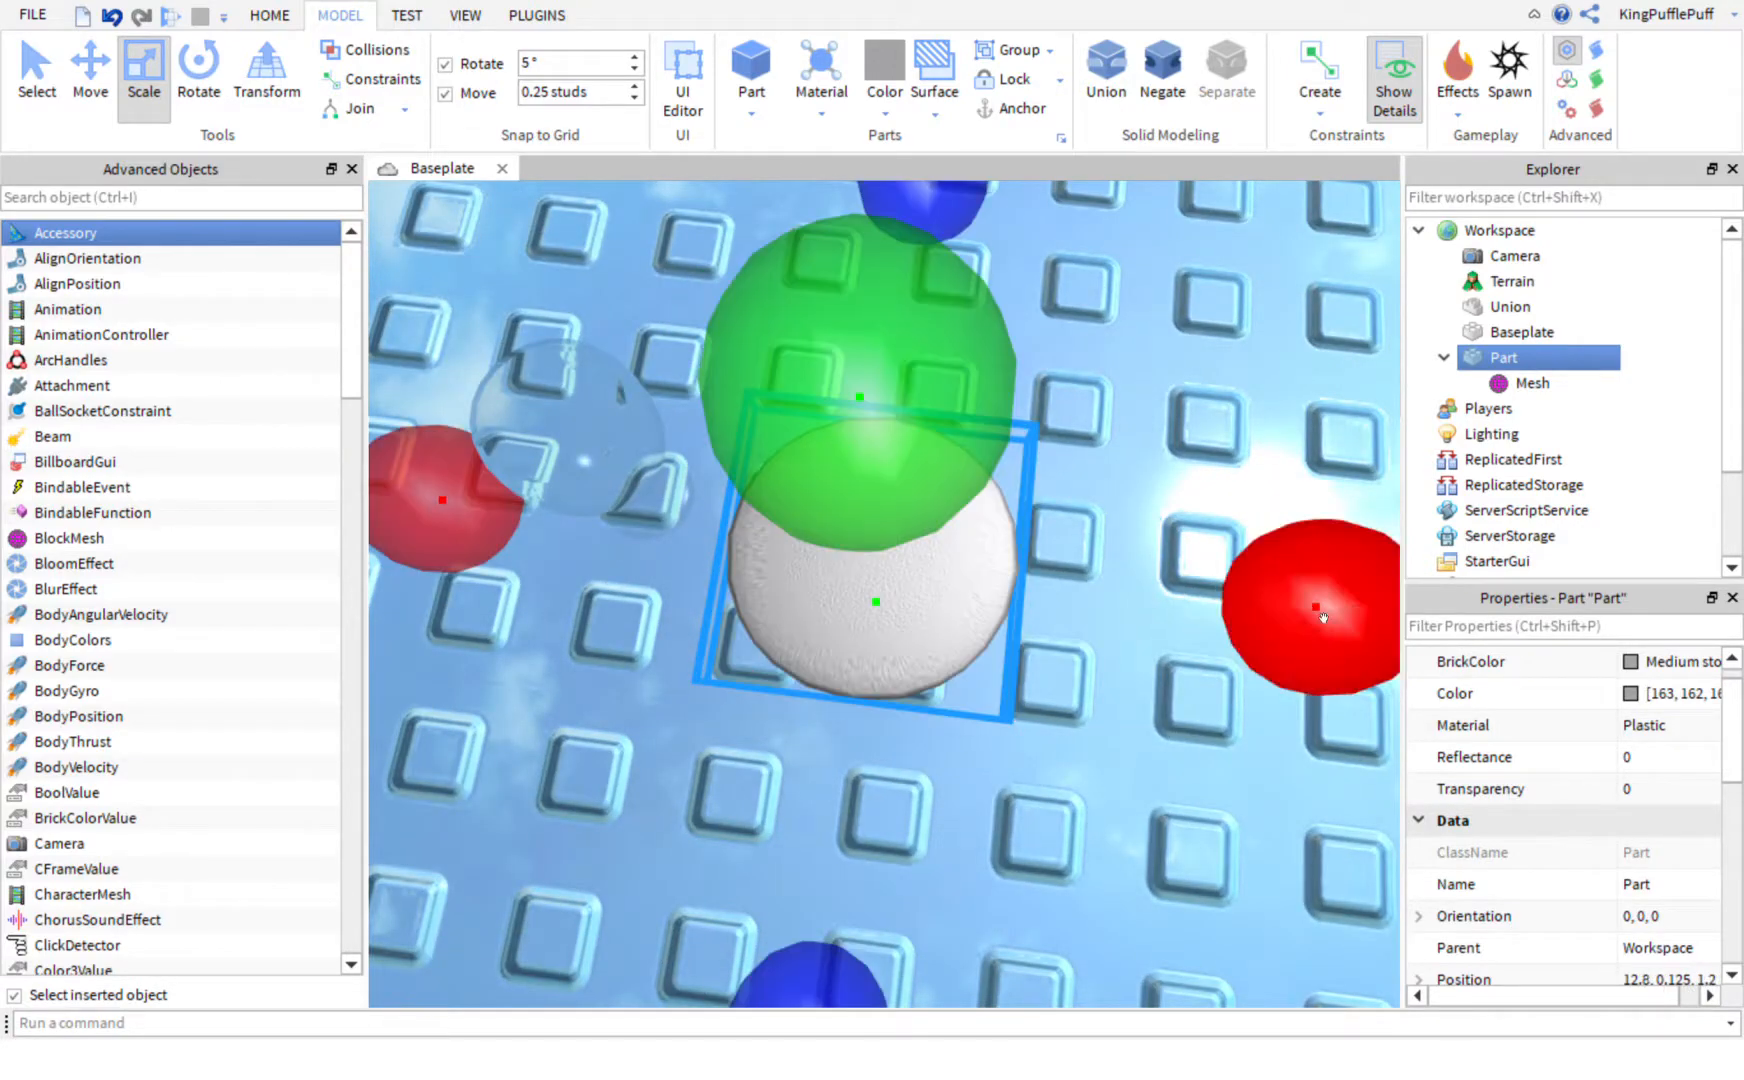
Step: Examine the existing glass's bowl, stem and base up close as the reference shape
left_click(1102, 670)
mouse_move(1102, 670)
right_mouse_down()
mouse_move(1110, 655)
mouse_move(1131, 675)
right_mouse_up()
key("e")
key("q")
key("a")
key("w")
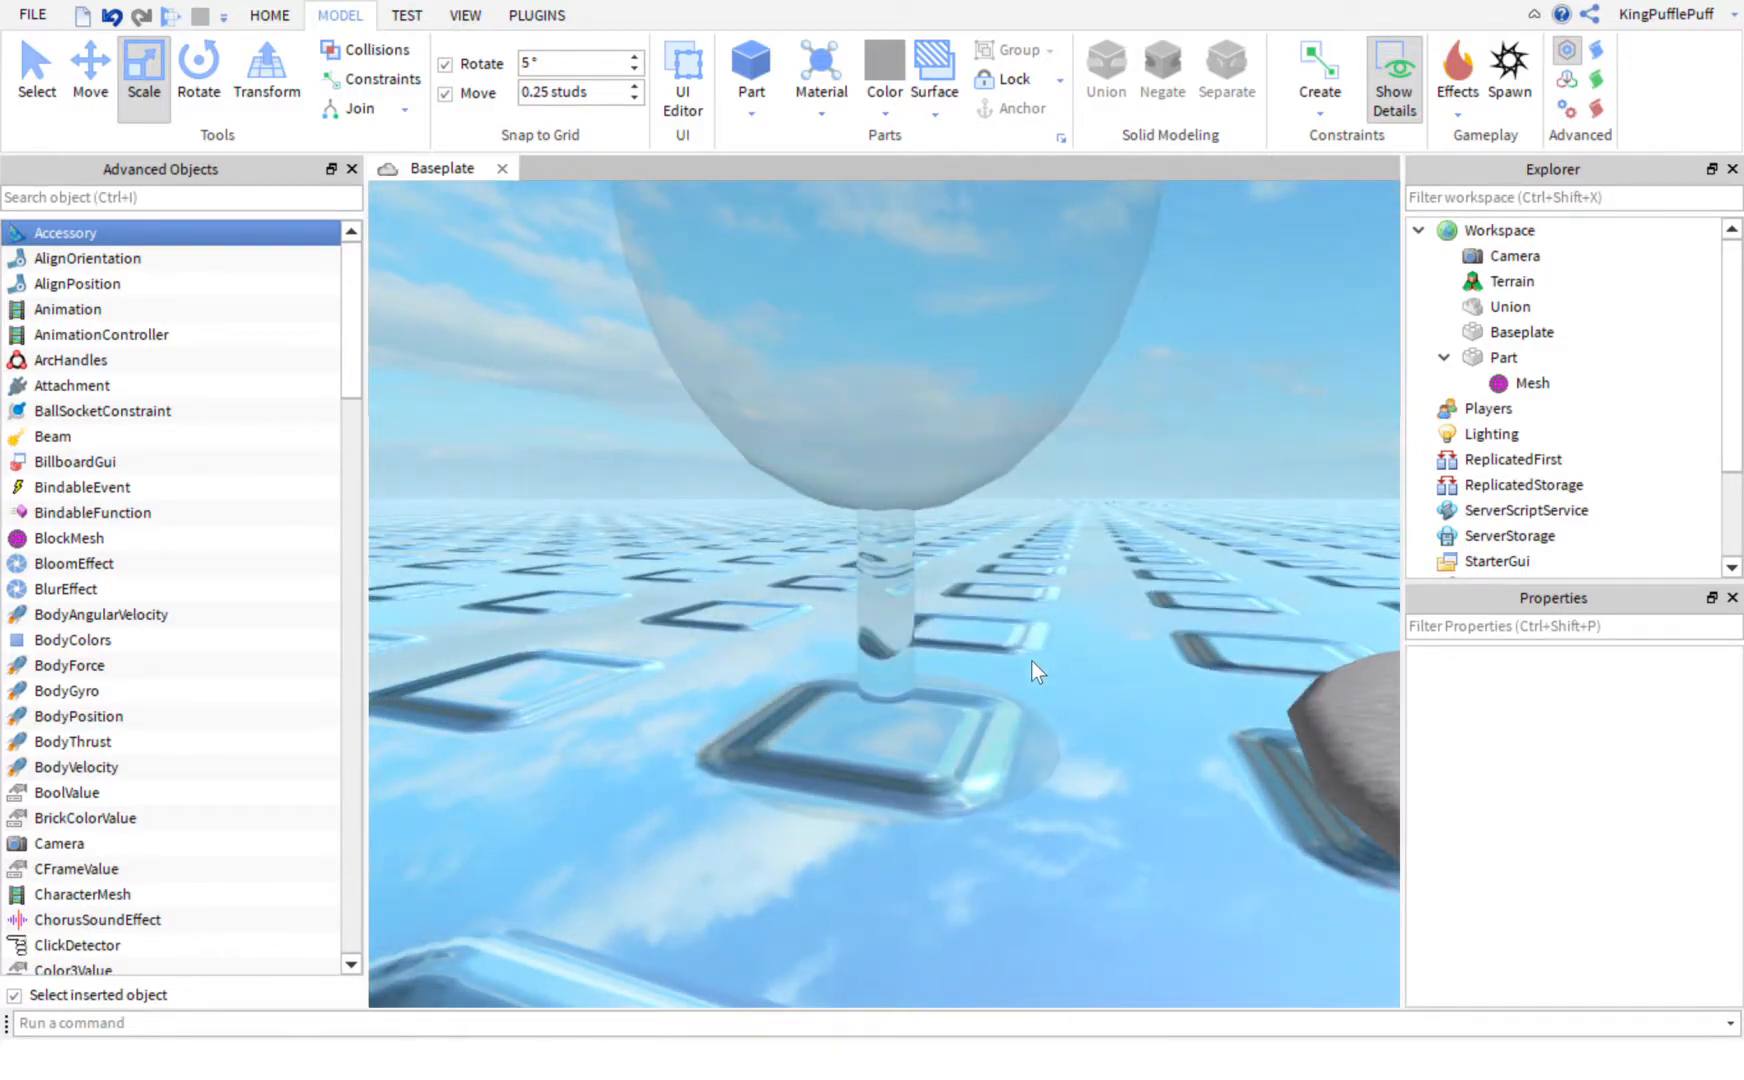
right_click_drag(909, 700, 888, 679)
key("s")
Step: Duplicate the base disc and scale the copy upward to a height of 4.5 studs
left_click(967, 606)
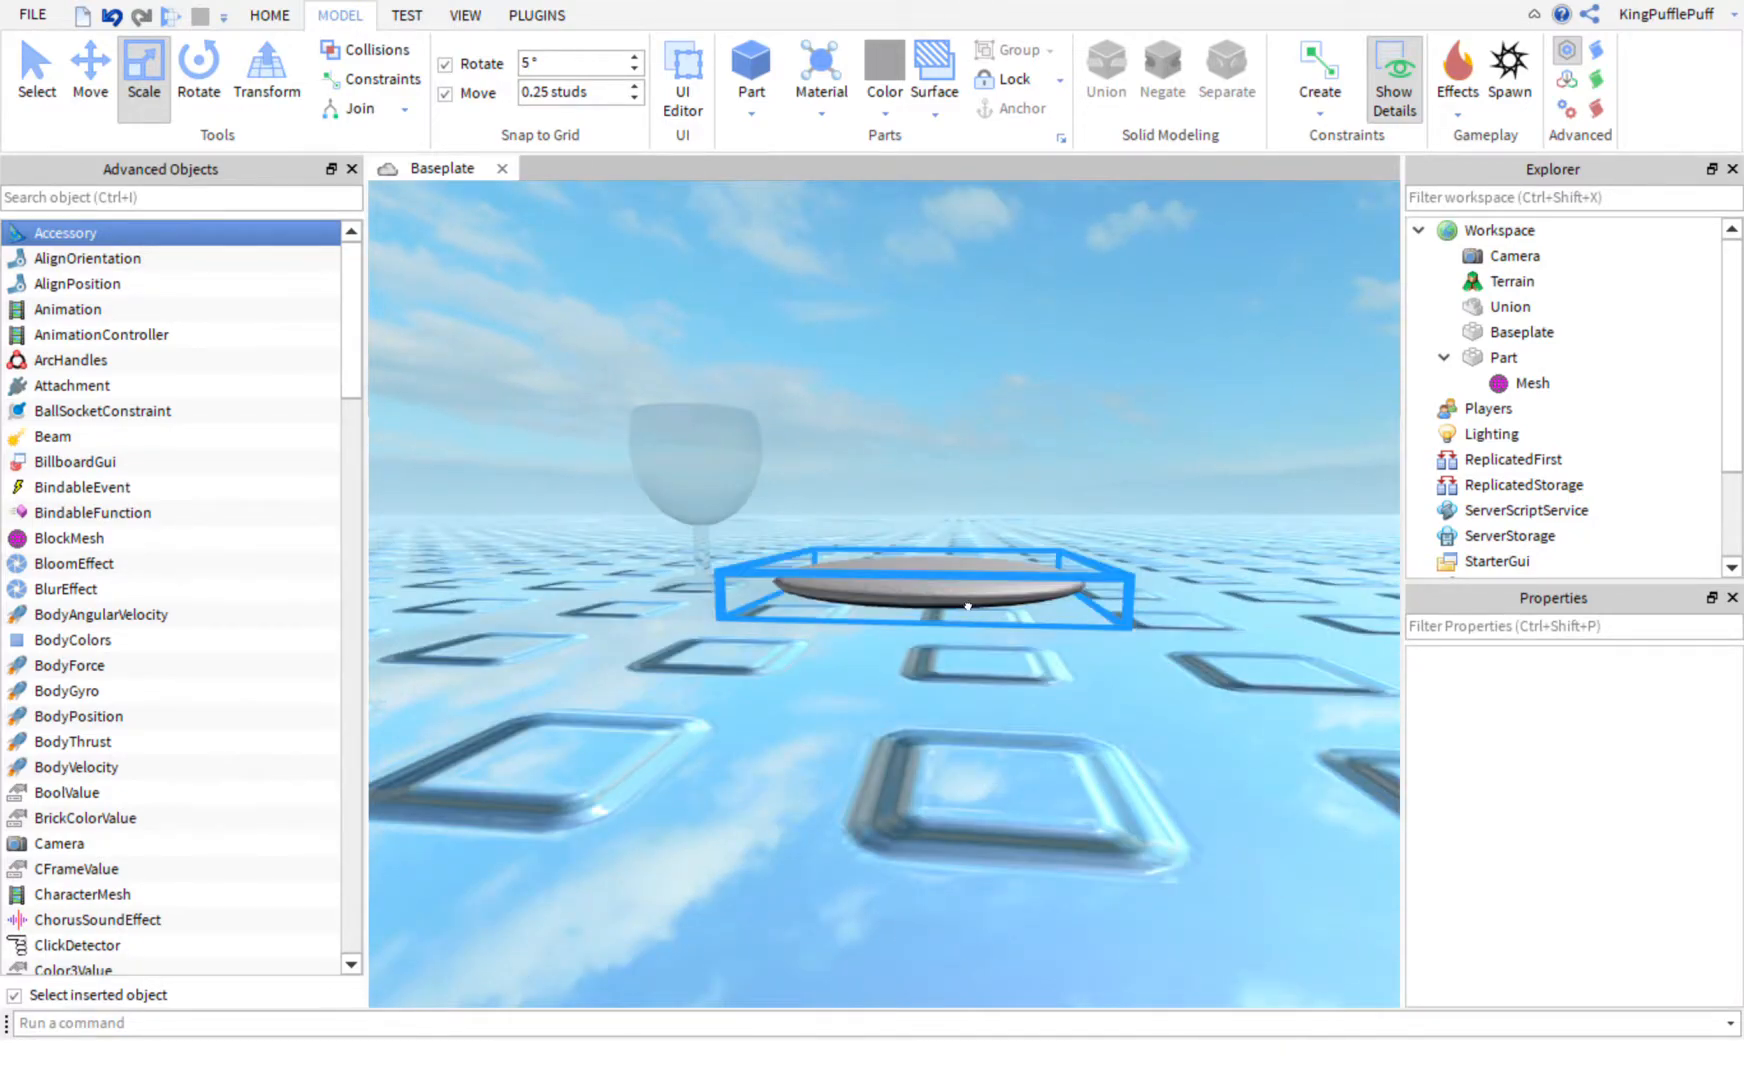
key("f")
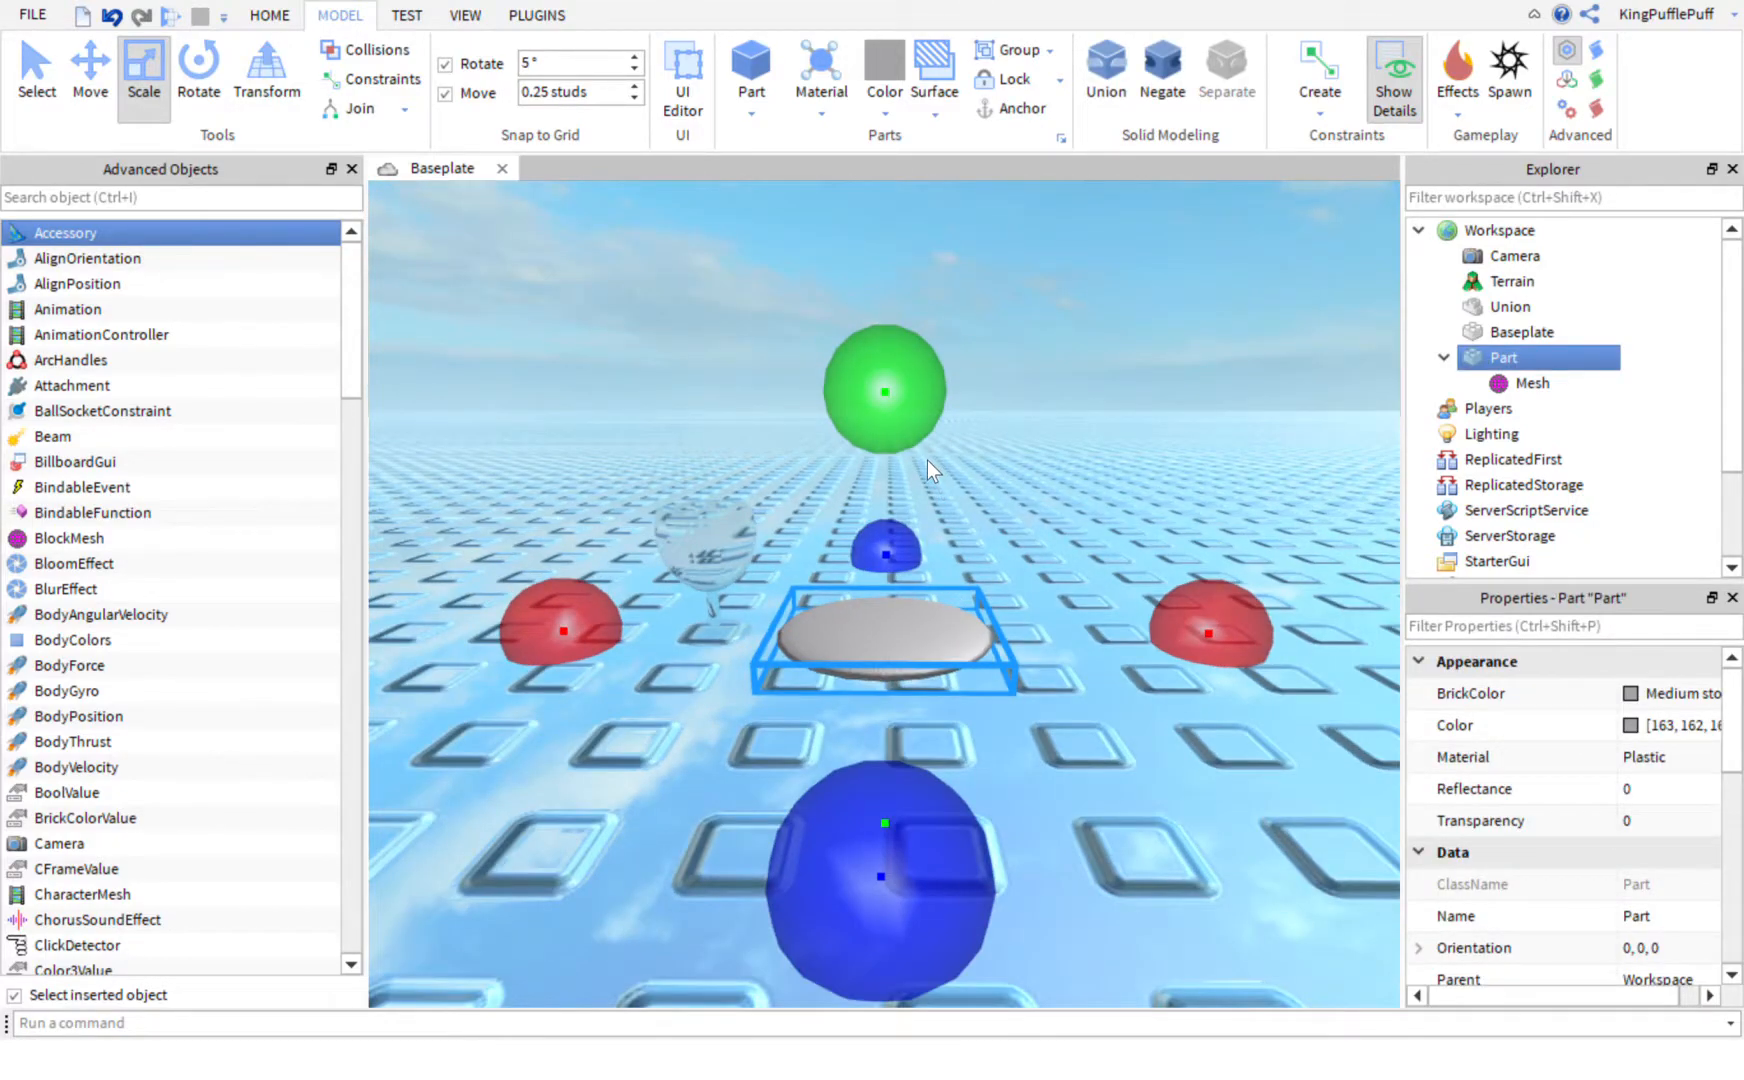
key("ctrl+d")
left_click_drag(930, 430, 922, 200)
scroll(923, 255, "down", 2)
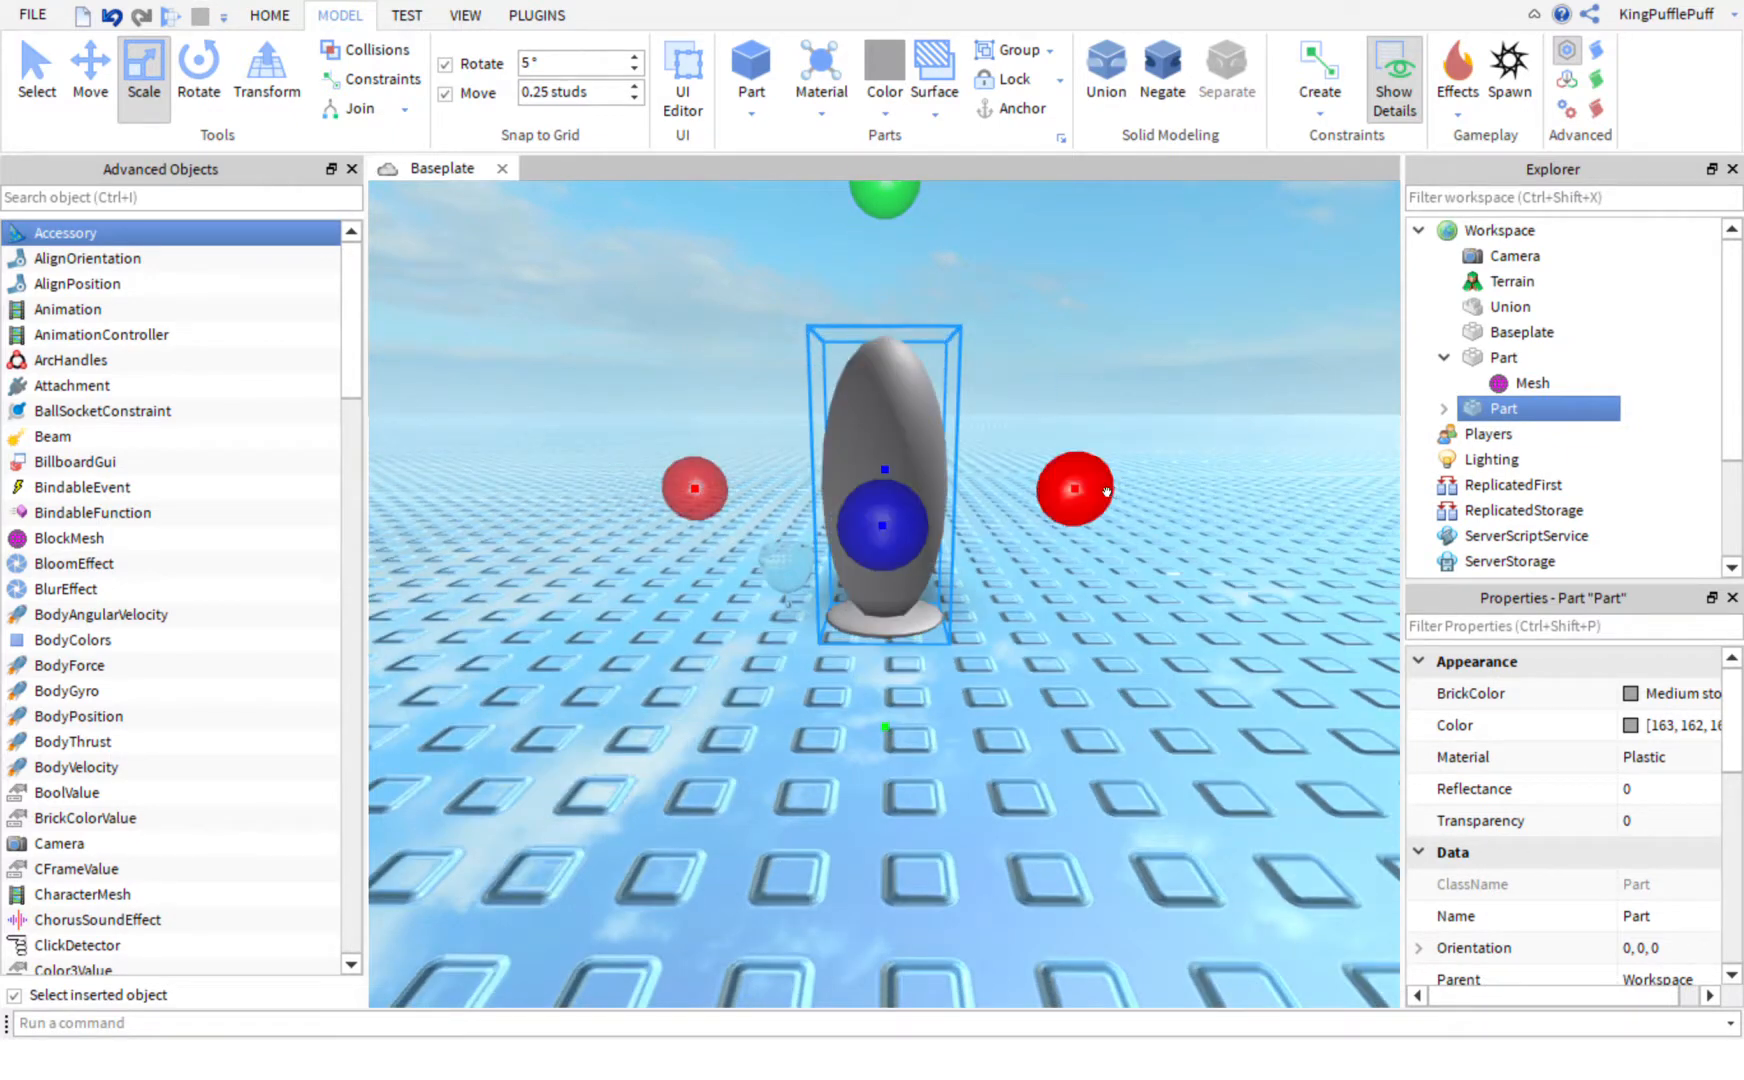
Step: Set the tall copy's Z and X sizes to 0.2 studs each
scroll(1641, 922, "down", 5)
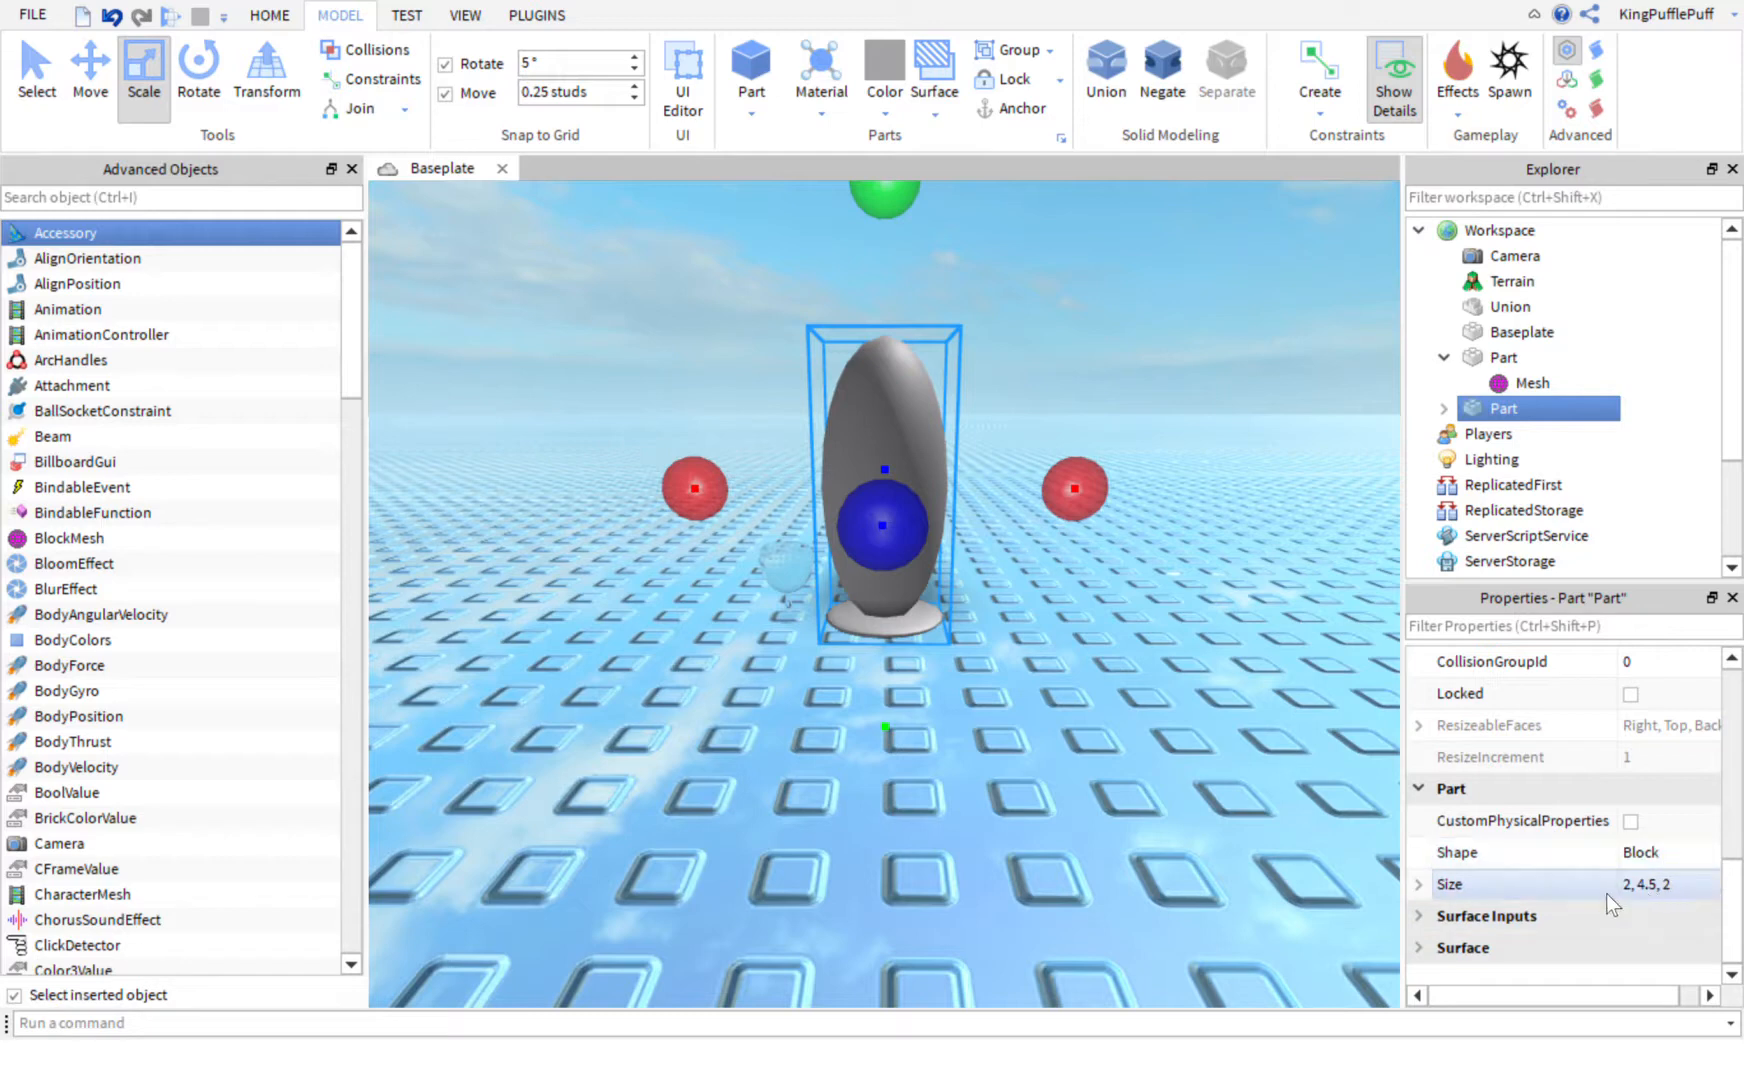
left_click(1416, 884)
scroll(1420, 875, "down", 1)
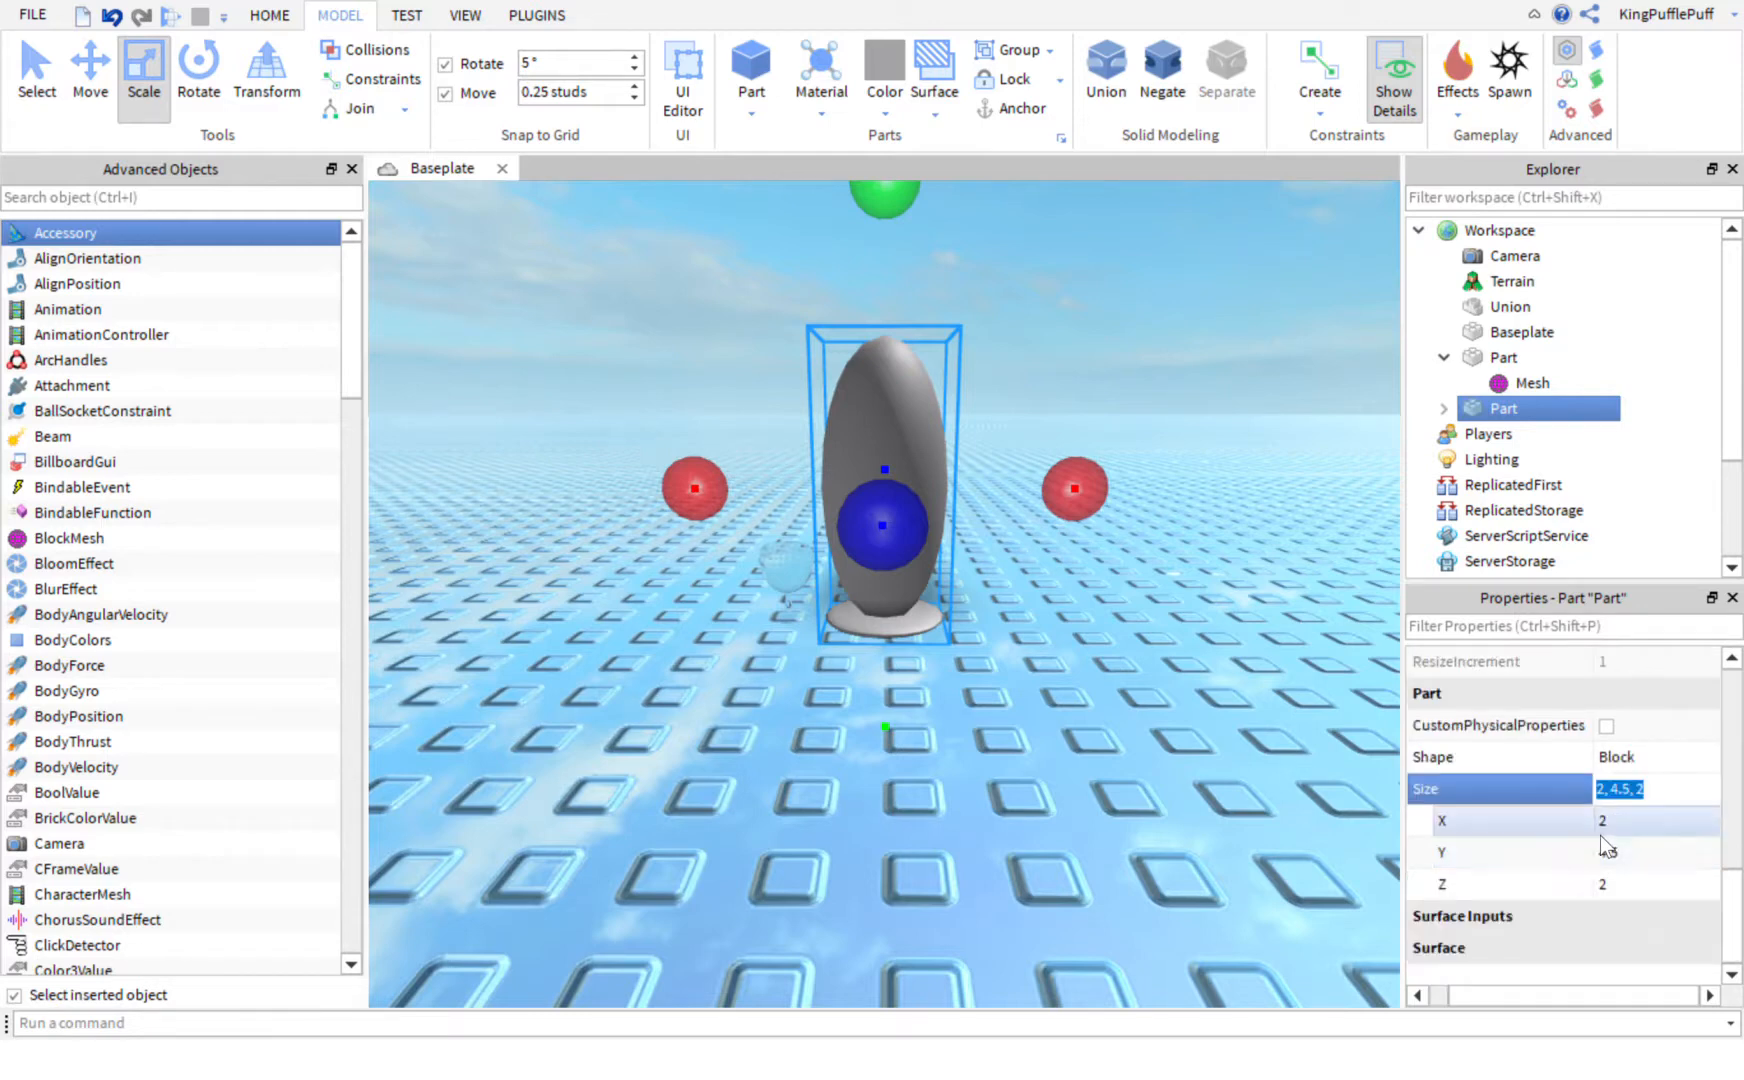
left_click(1655, 884)
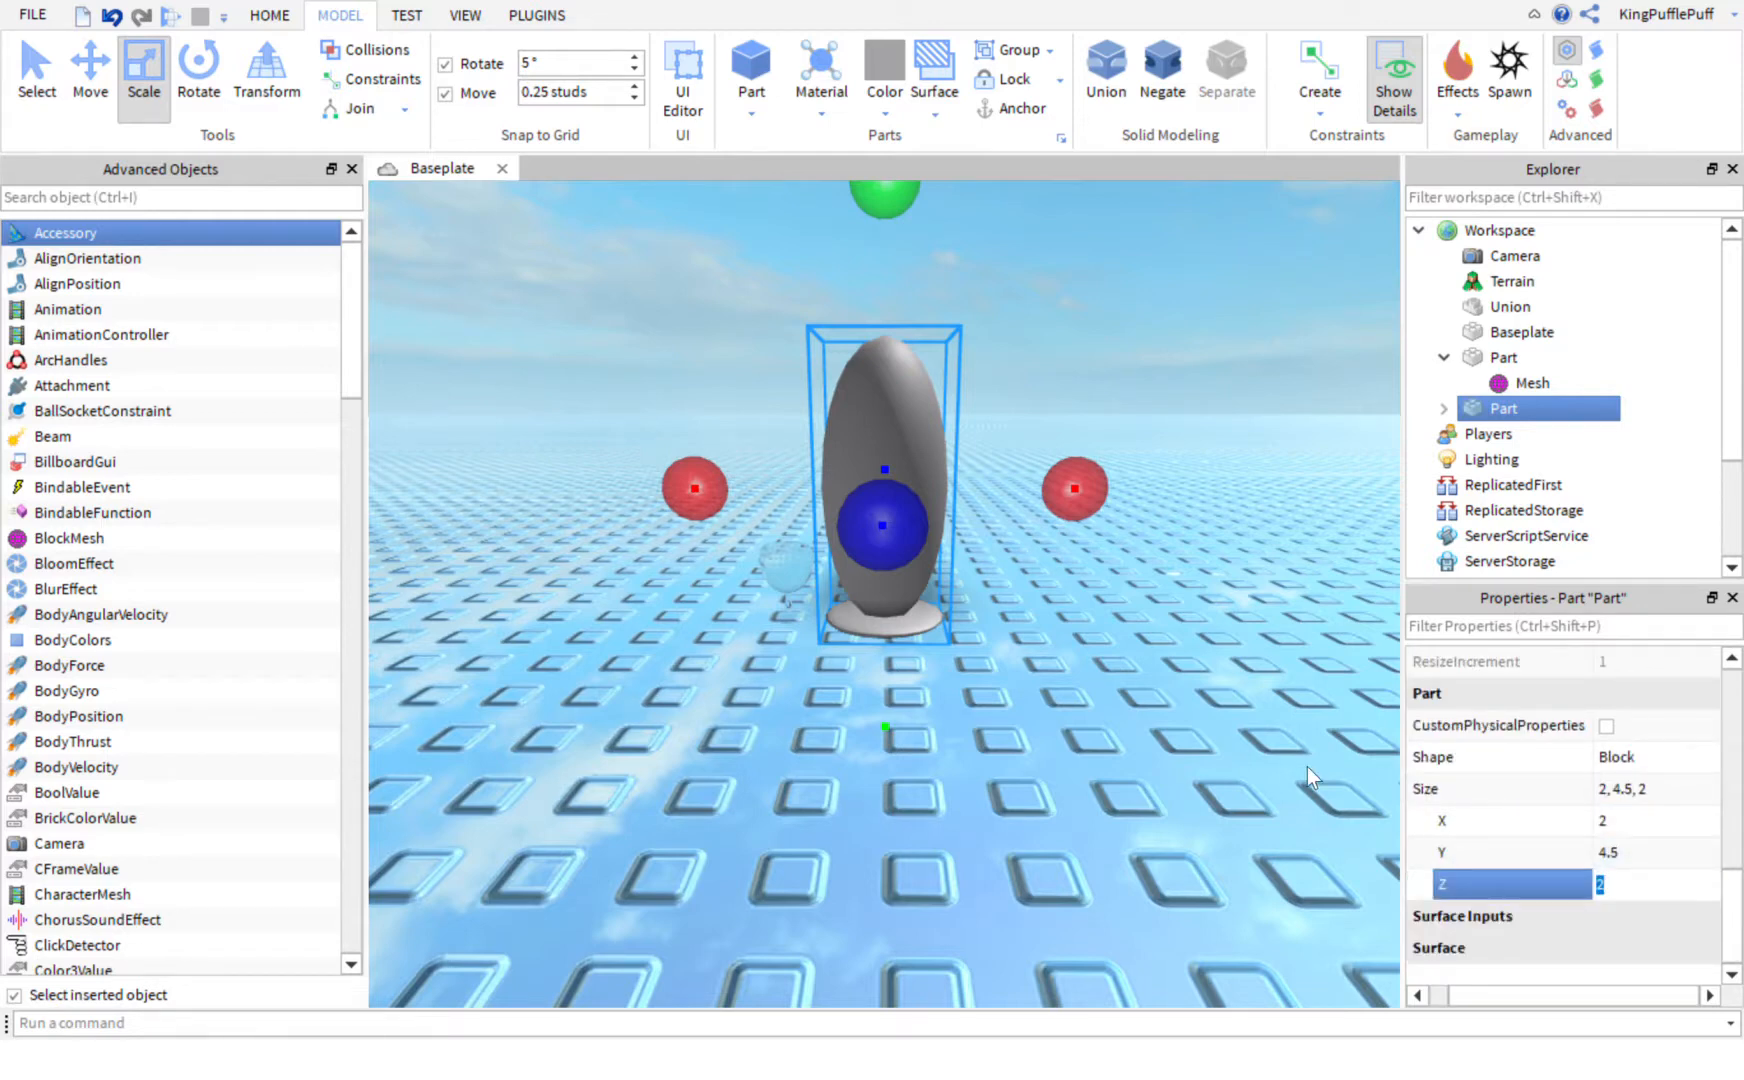
type(".2")
key("Return")
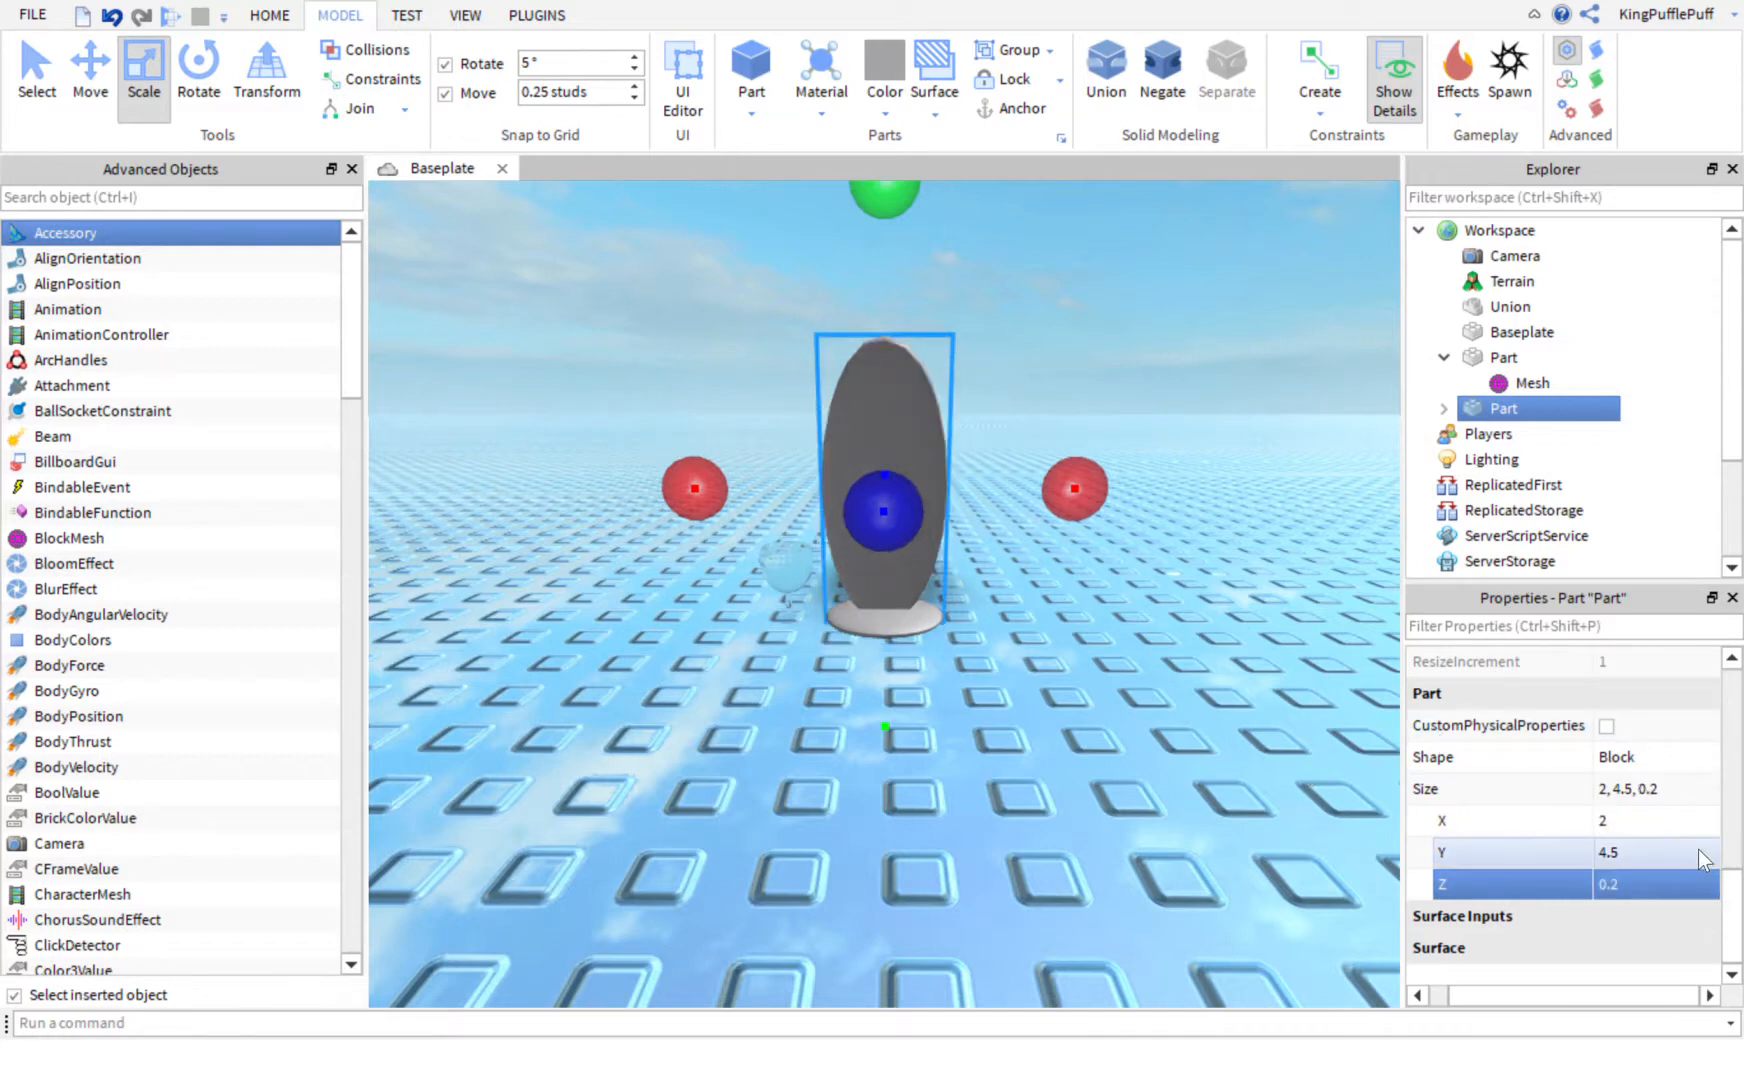
left_click(1665, 823)
type(".2")
key("Return")
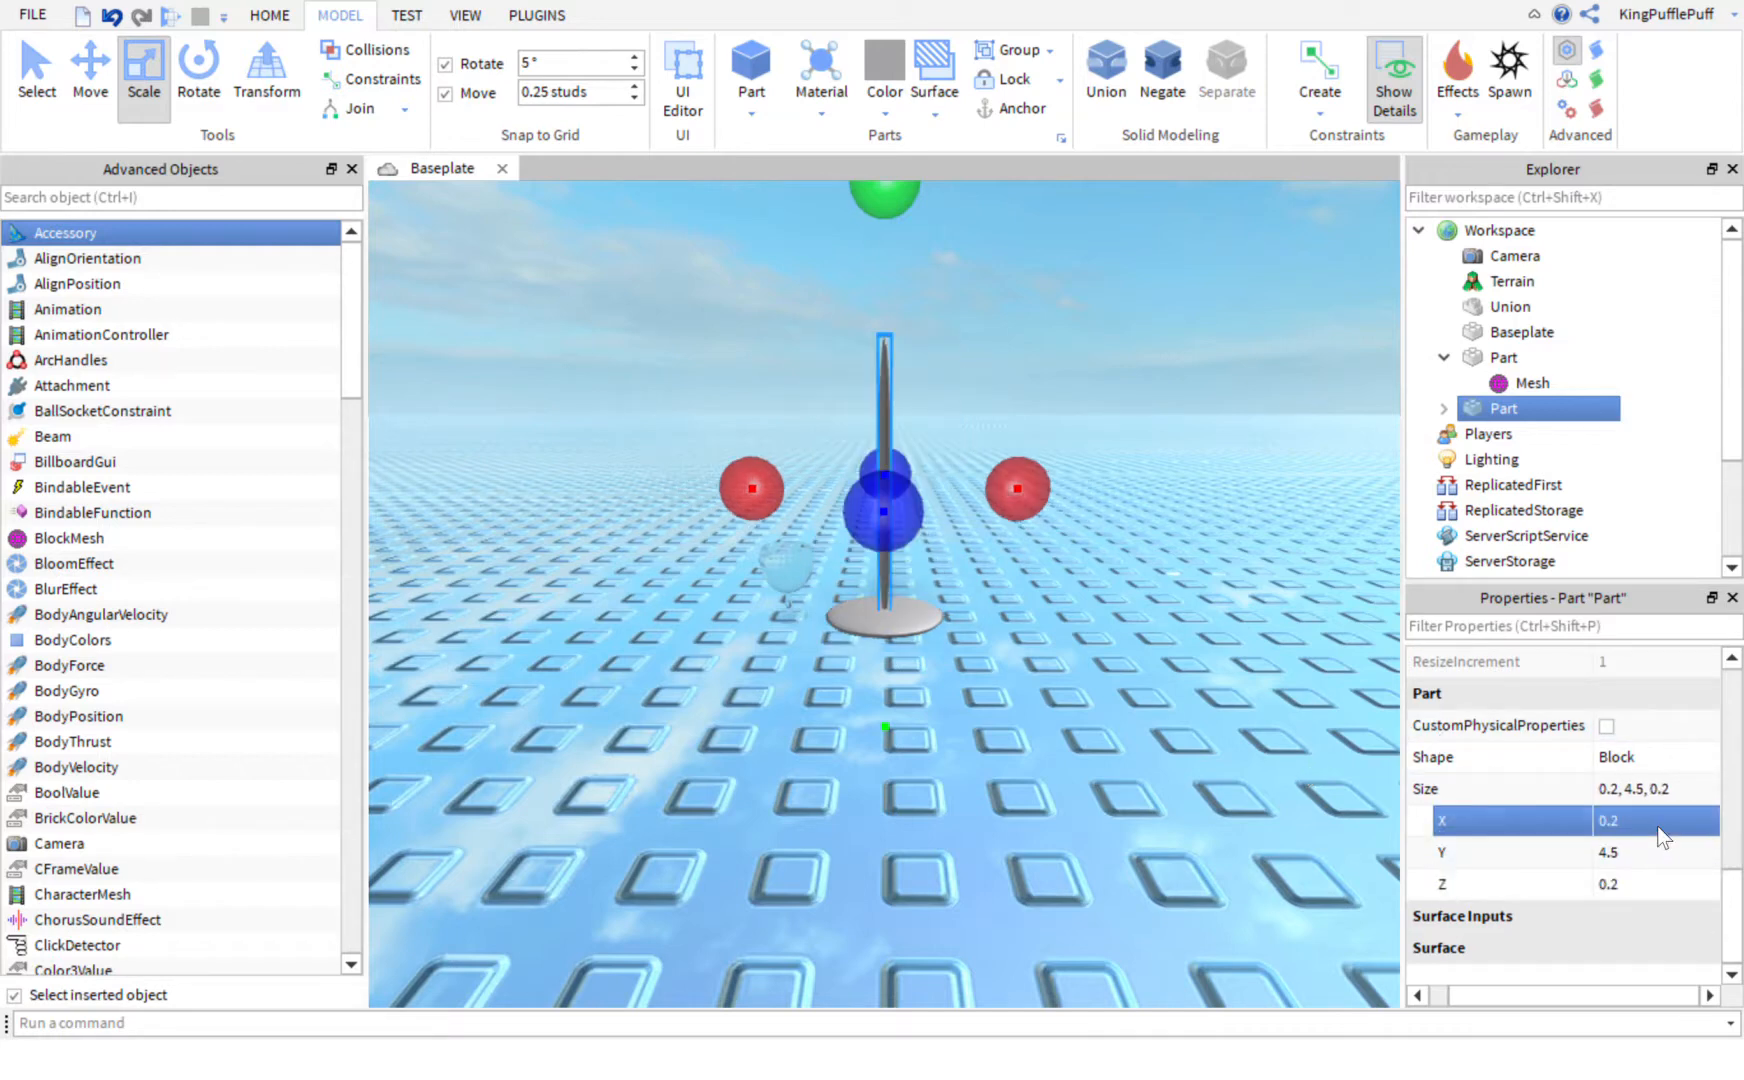
Step: Set the stem's Z and X sizes to 0.5 studs each
key("w")
right_click_drag(1055, 535, 1080, 579)
left_click(1668, 888)
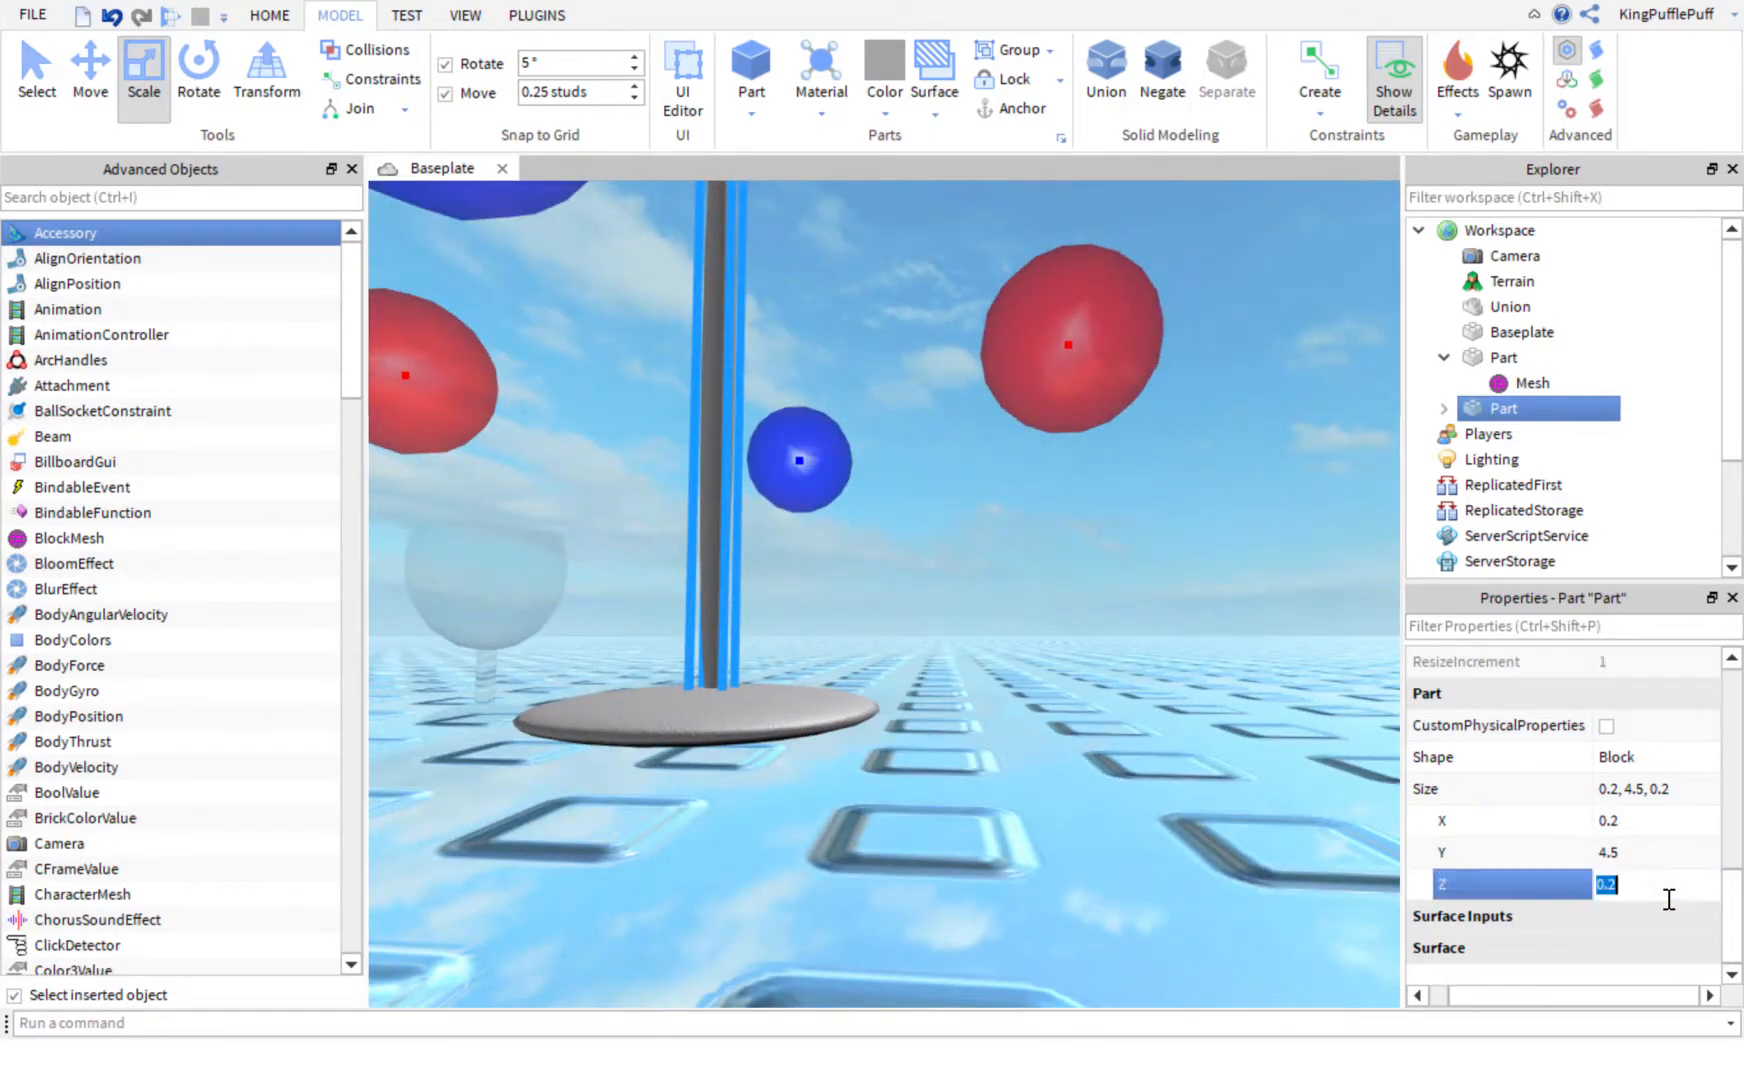
type("0.5")
key("Return")
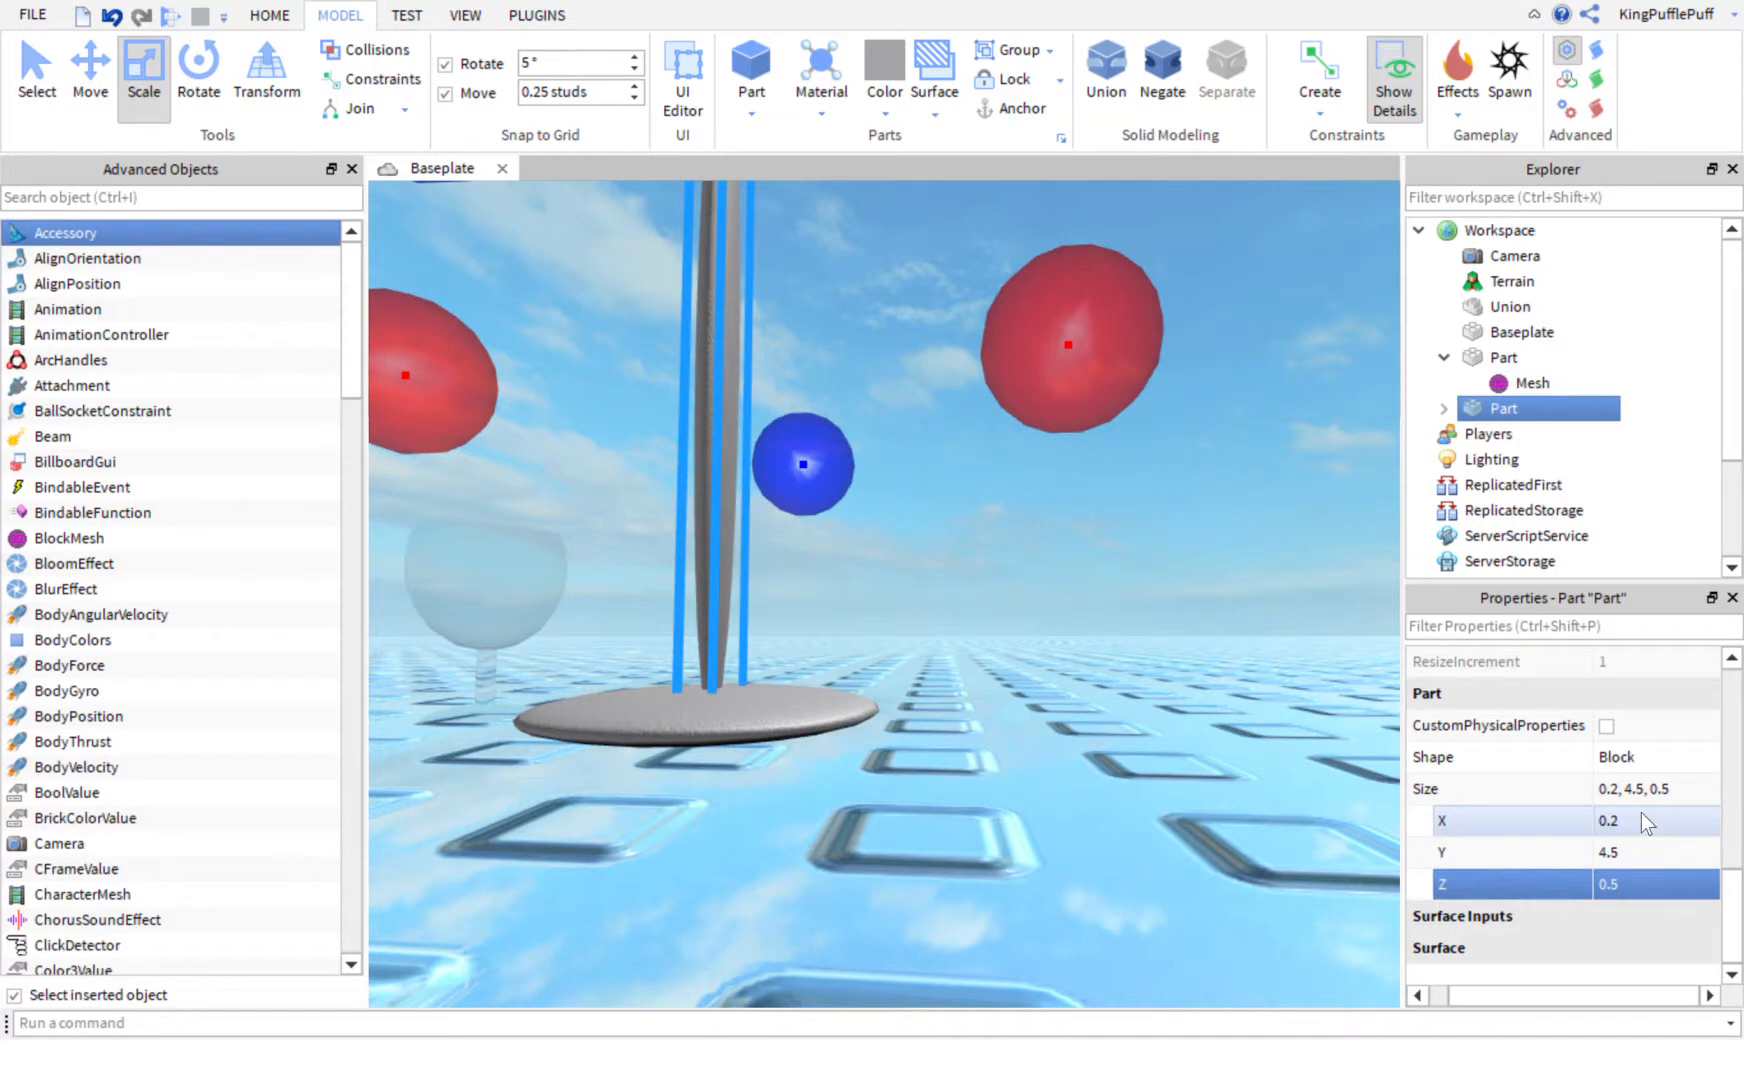
left_click(1650, 820)
type("0.5")
key("Return")
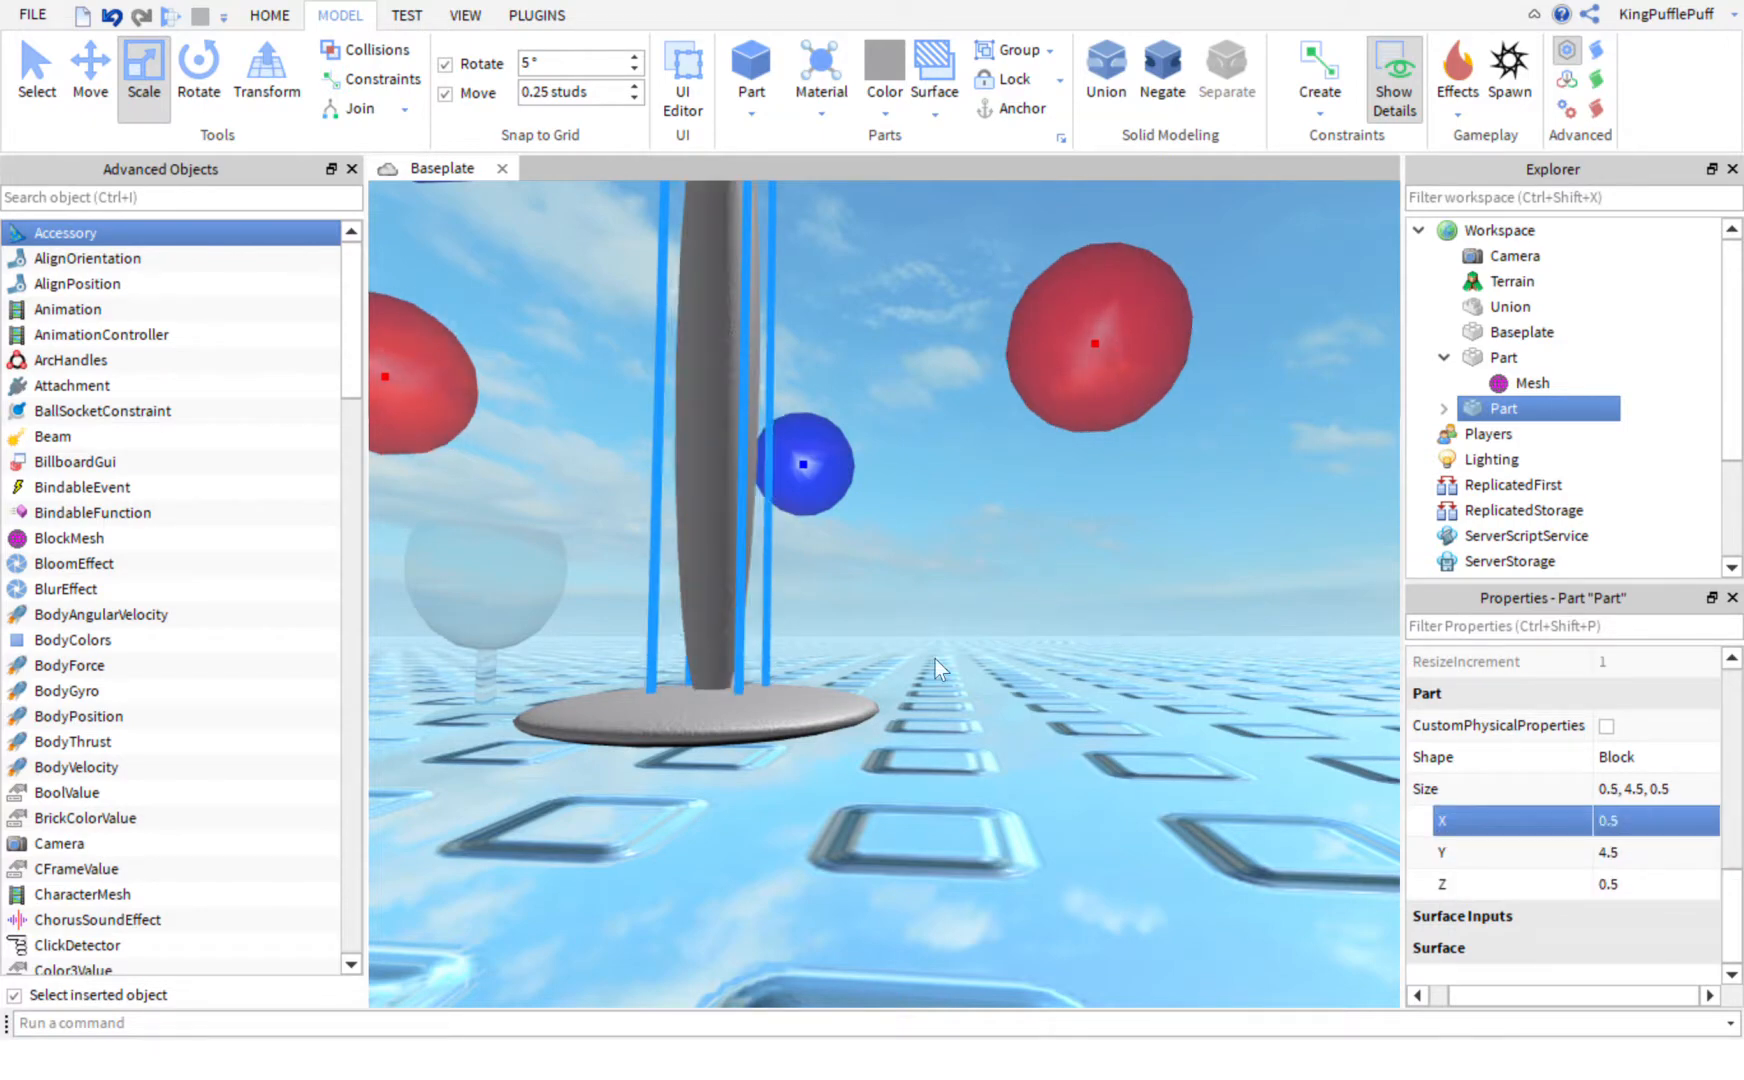
Step: Scale the stem's height to 3.25 studs, adjusting both its top and bottom ends
right_click_drag(921, 651, 921, 651)
key("f")
left_click_drag(940, 392, 943, 532)
left_click_drag(952, 918, 941, 996)
left_click(1003, 893)
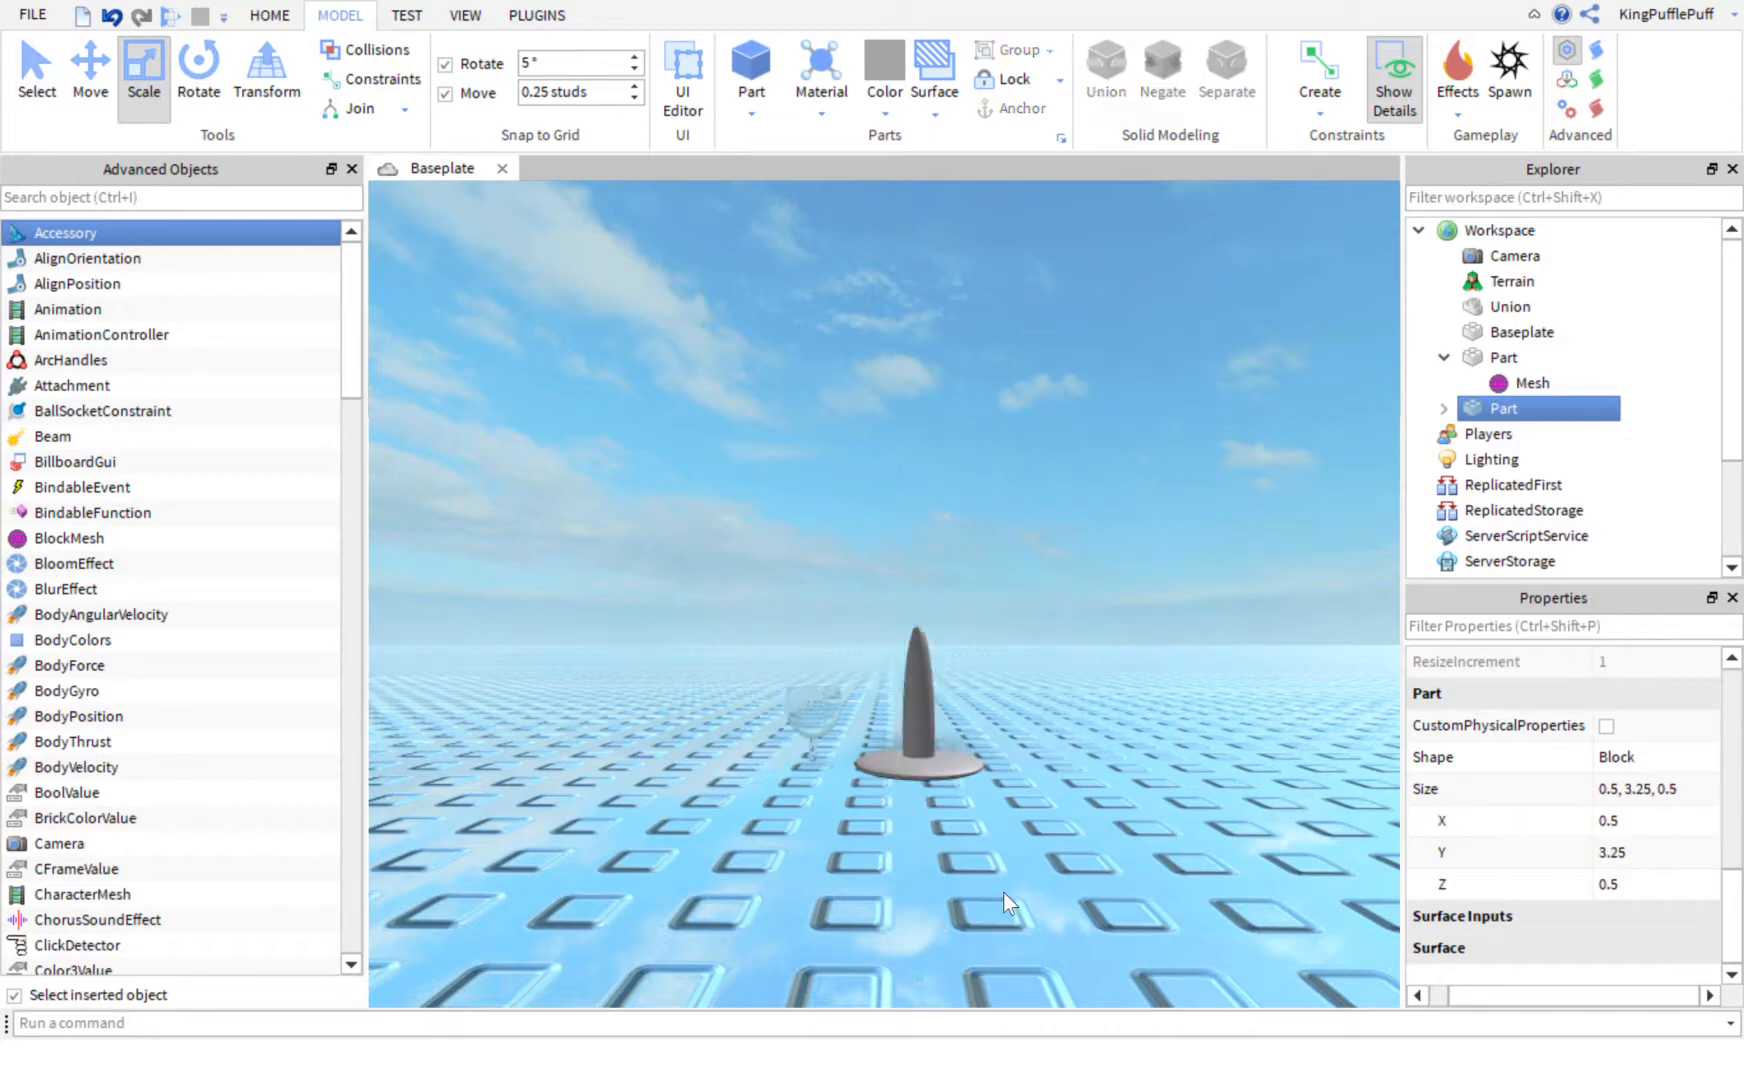
Step: Thicken the base disc so that it meets the lower end of the stem
right_click_drag(1025, 904, 1004, 893)
key("w")
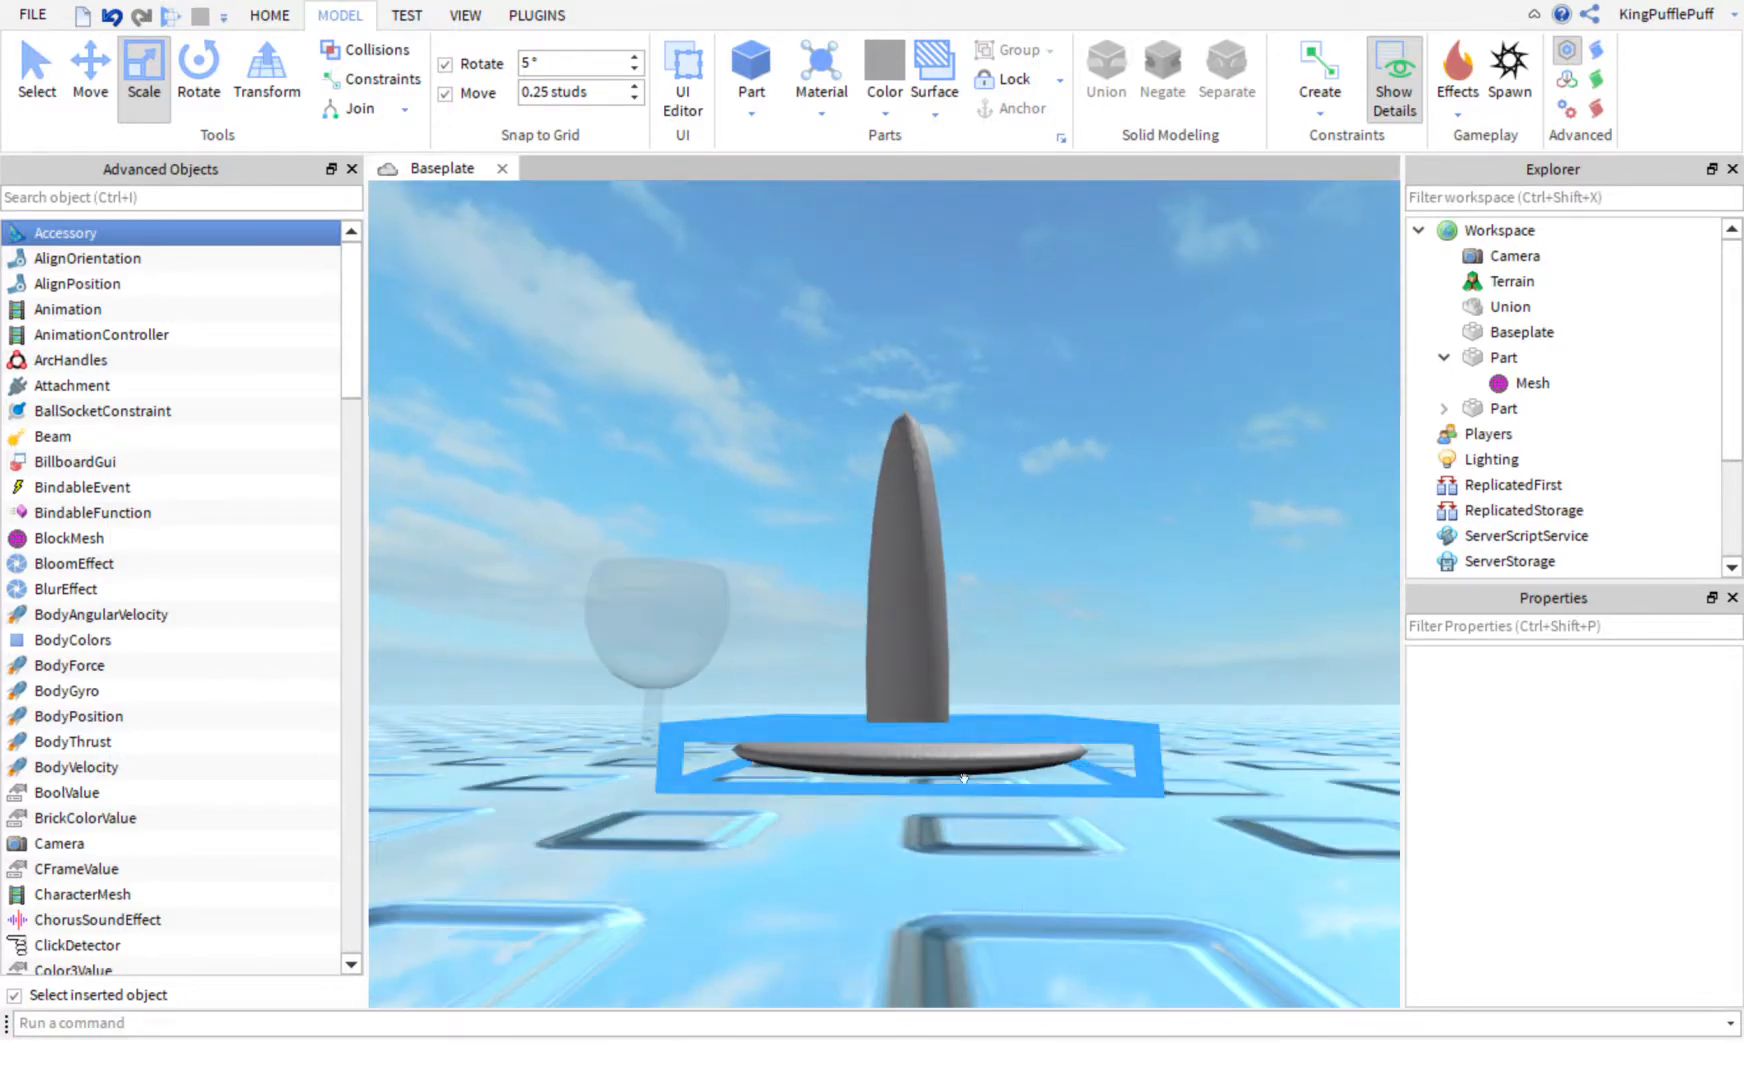
left_click(937, 686)
left_click_drag(909, 437, 919, 402)
key("s")
right_click_drag(980, 465, 976, 463)
left_click_drag(826, 438, 825, 402)
Step: Examine how the stem and the base disc join from several angles
key("d")
right_click_drag(980, 461, 912, 426)
left_click(980, 461)
key("s")
key("w")
key("s")
key("d")
key("w")
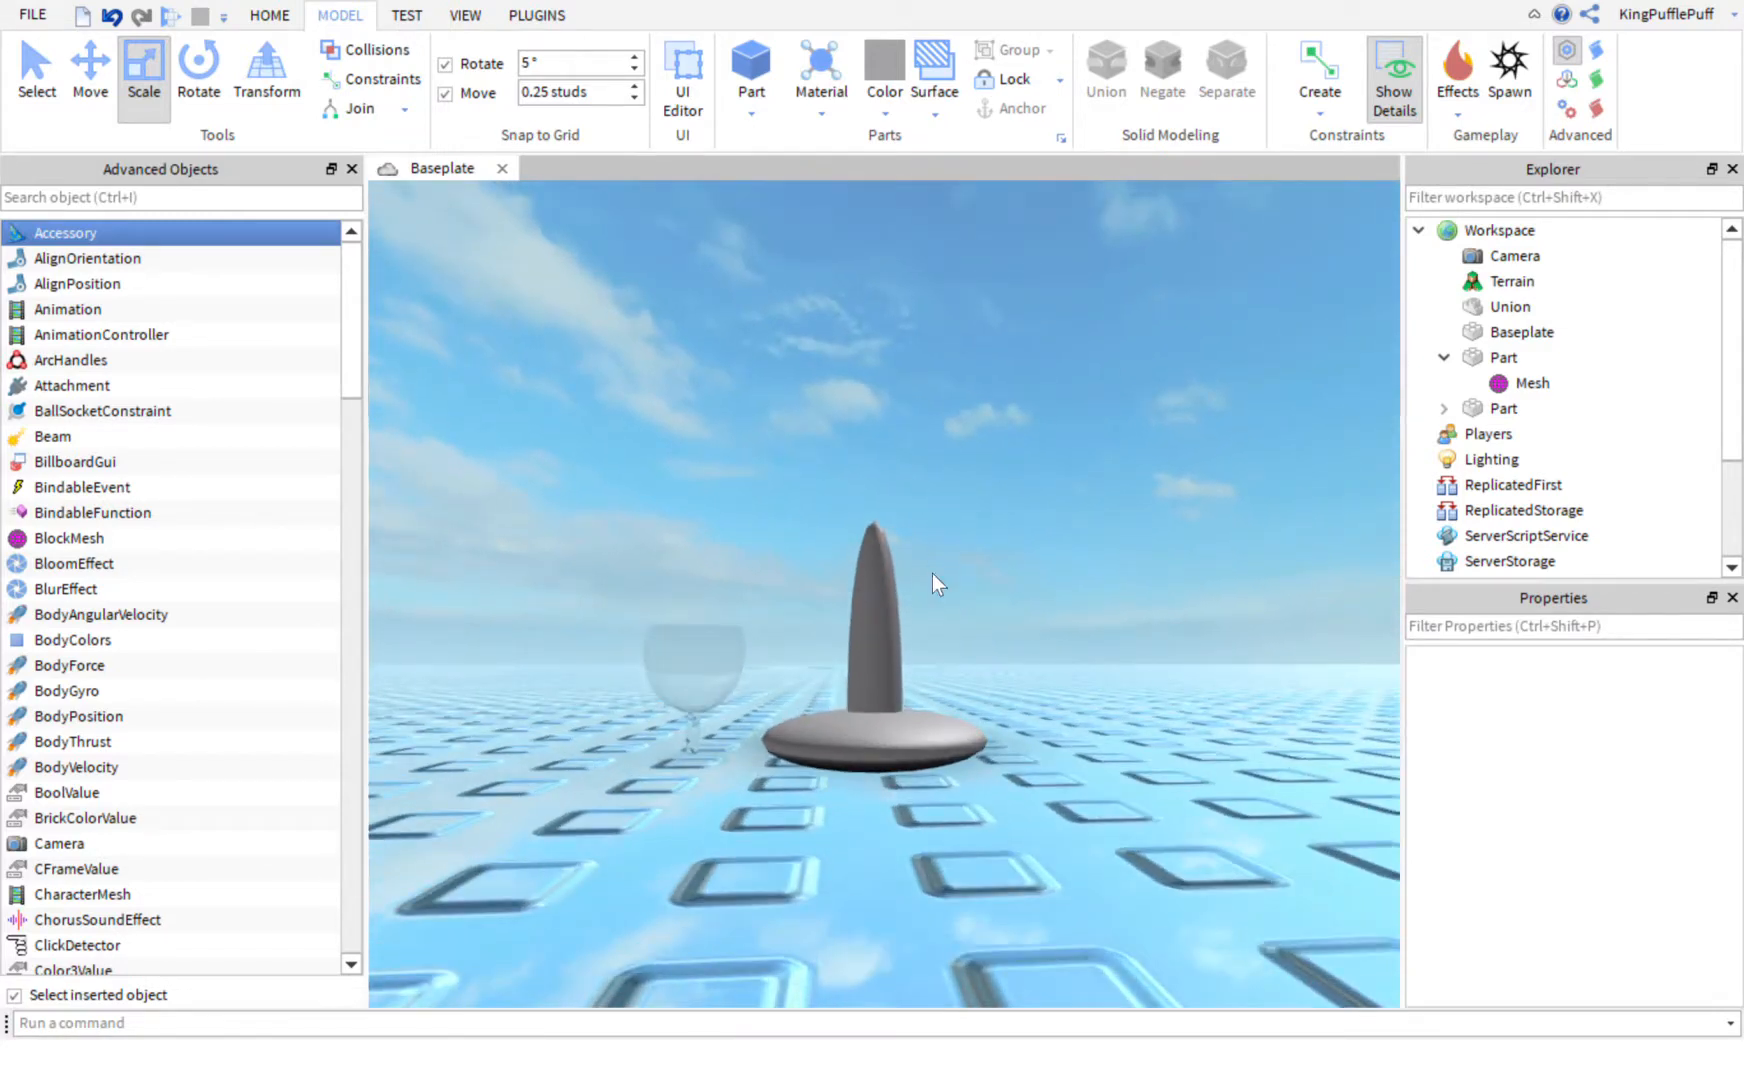
Step: Duplicate the base disc and move the copy straight up to the top of the stem
left_click(906, 767)
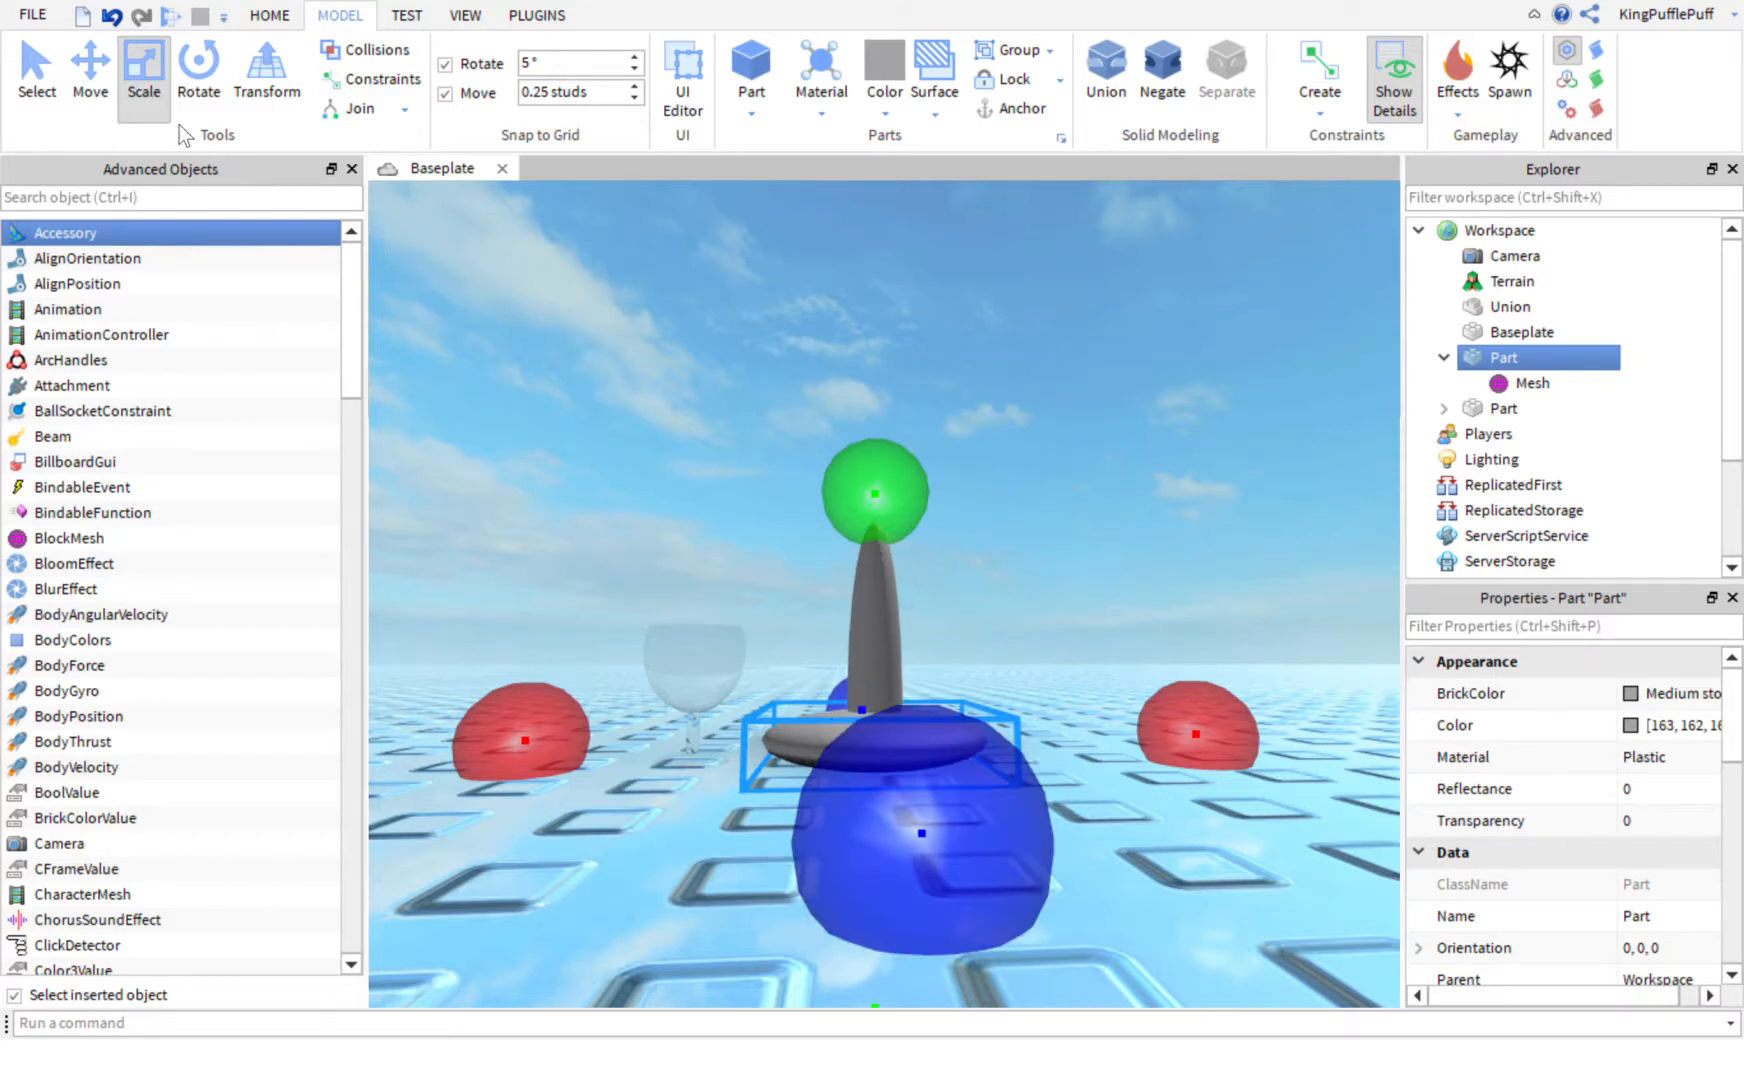
key("ctrl+d")
left_click(92, 85)
left_click_drag(875, 485, 908, 310)
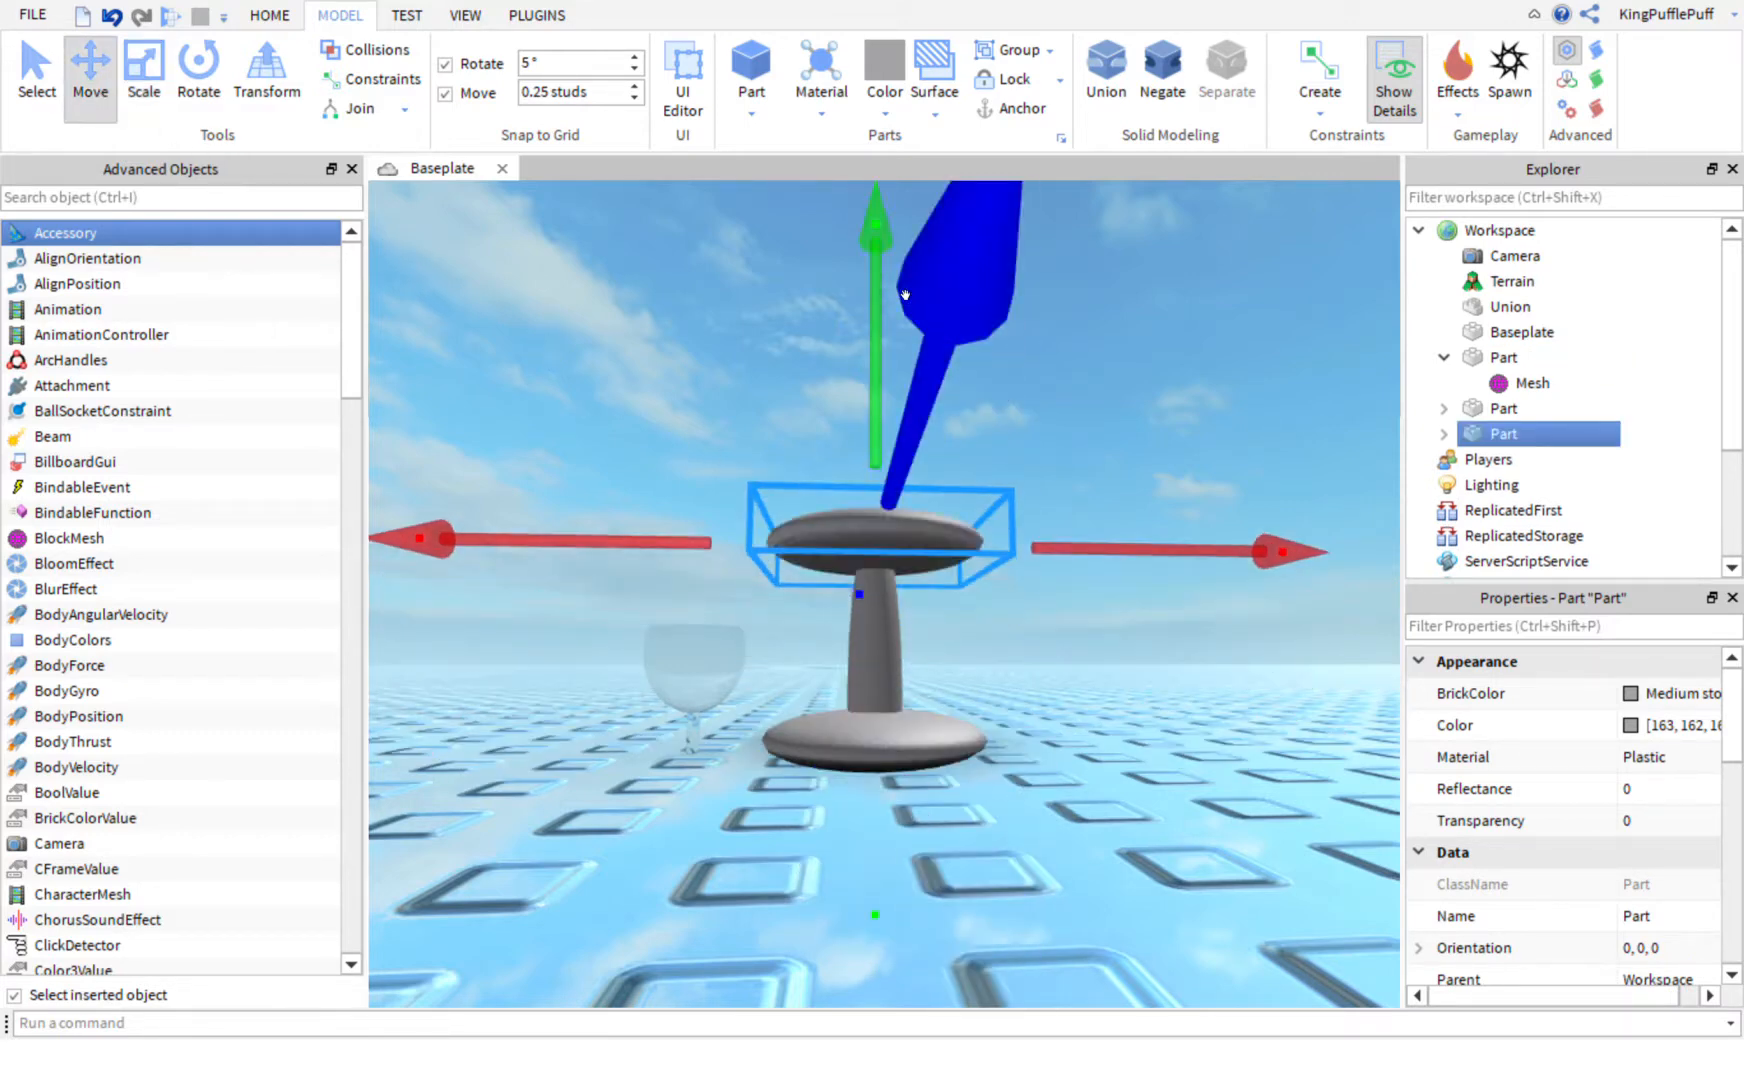
Step: Scale the upper disc vertically into a tall egg-shaped bowl, extending its top far upward and its bottom slightly down
left_click(145, 90)
right_click_drag(499, 384, 541, 386)
scroll(541, 386, "down", 4)
left_click_drag(836, 382, 840, 122)
left_click_drag(851, 621, 858, 639)
Step: Fine-tune the bowl's height by extending its bottom over the stem and lowering its top slightly
scroll(858, 639, "up", 6)
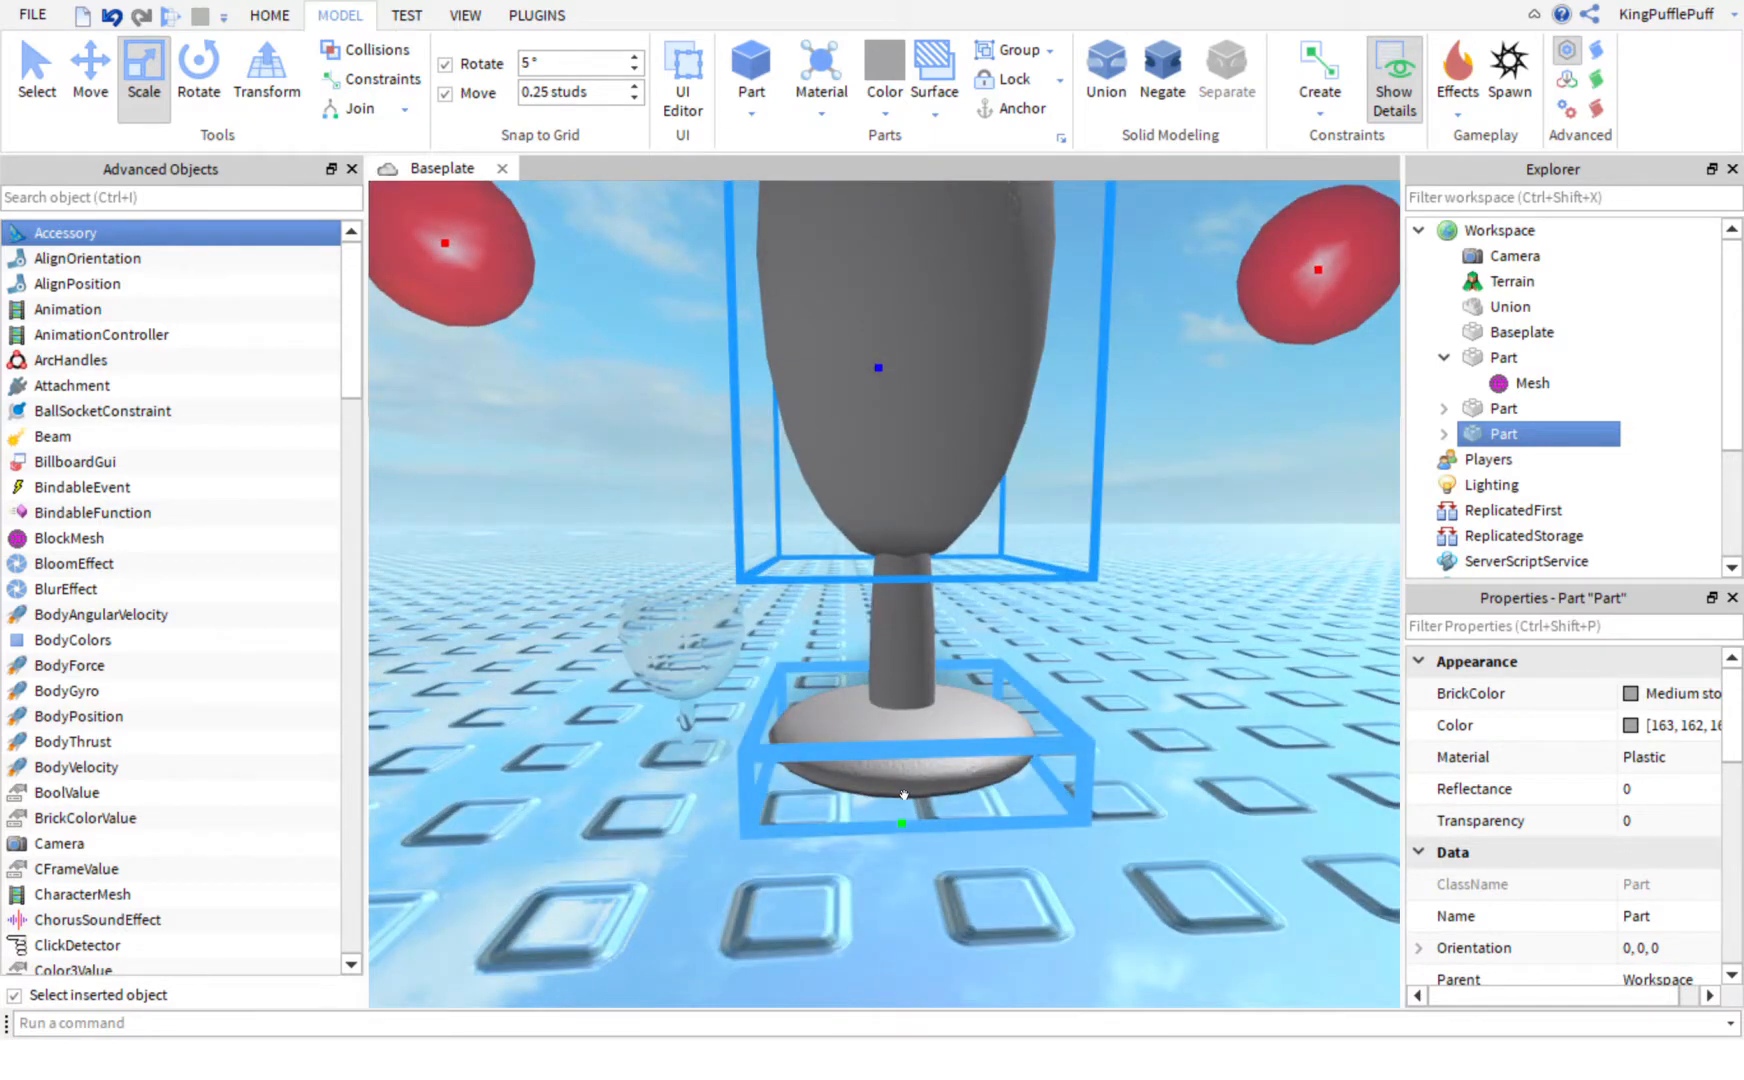
left_click_drag(922, 838, 921, 868)
scroll(1072, 779, "down", 8)
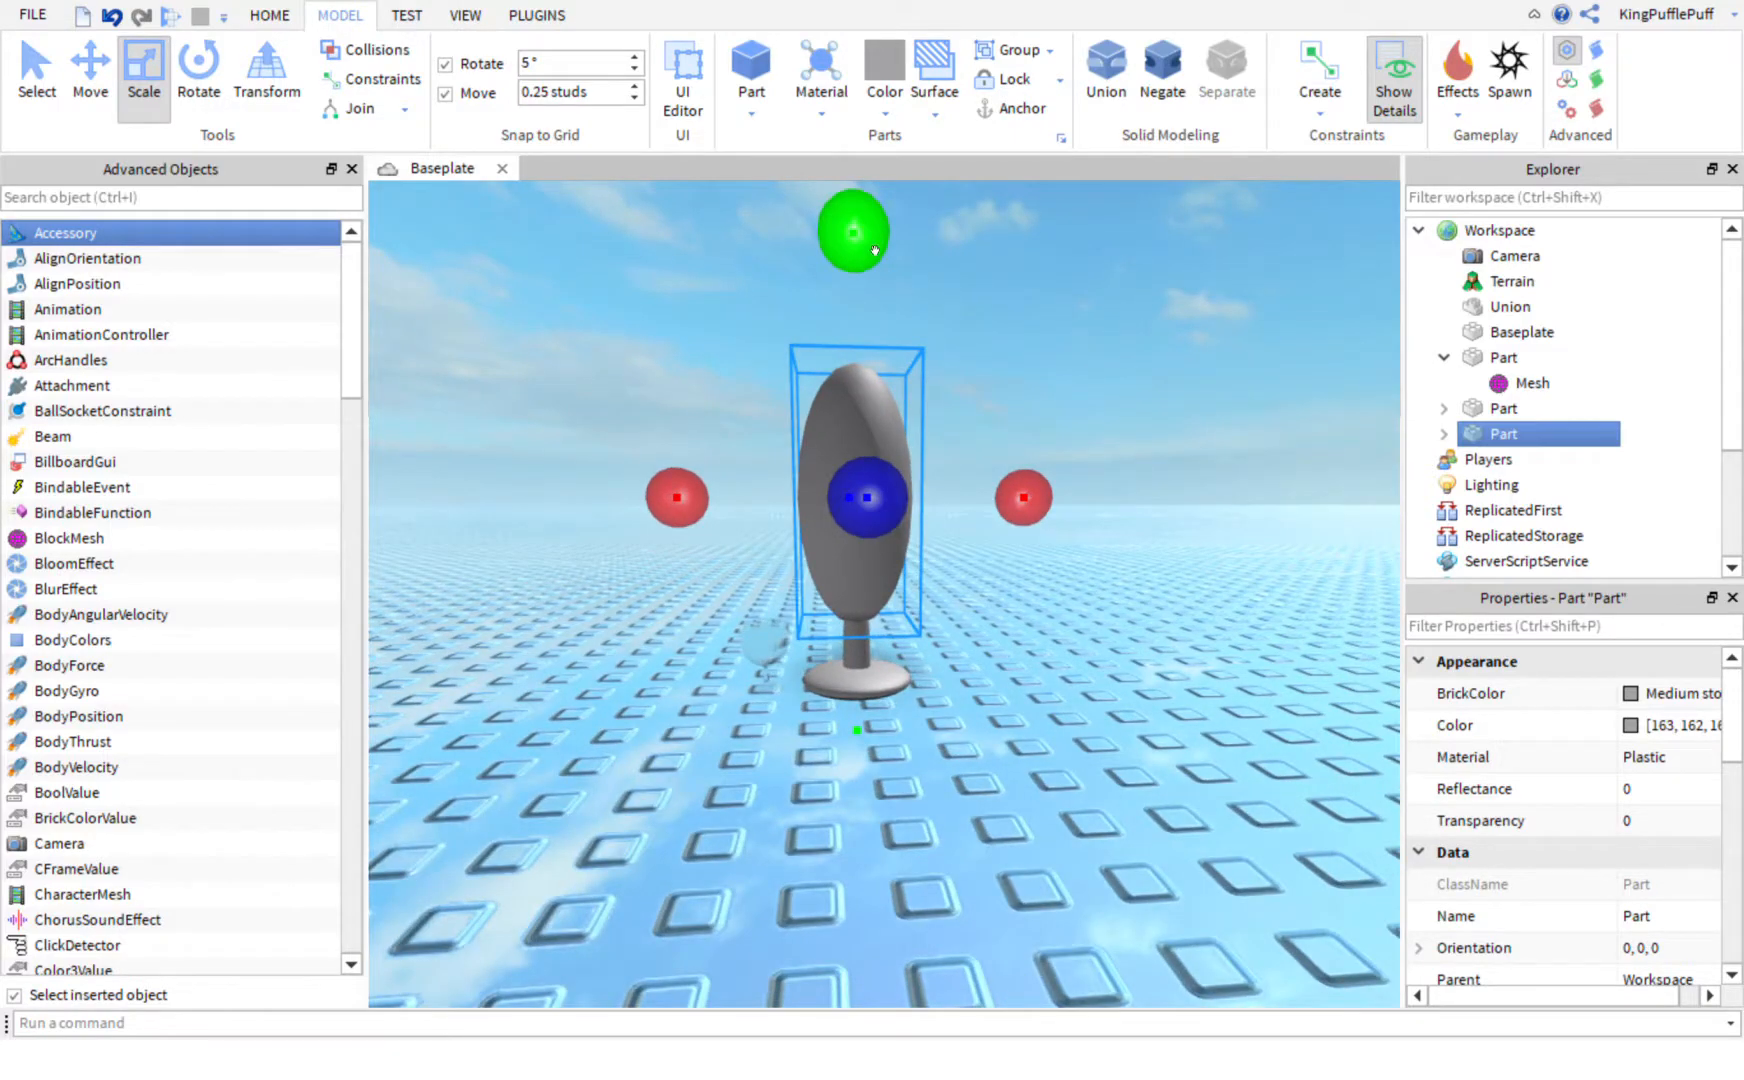
left_click_drag(875, 250, 877, 286)
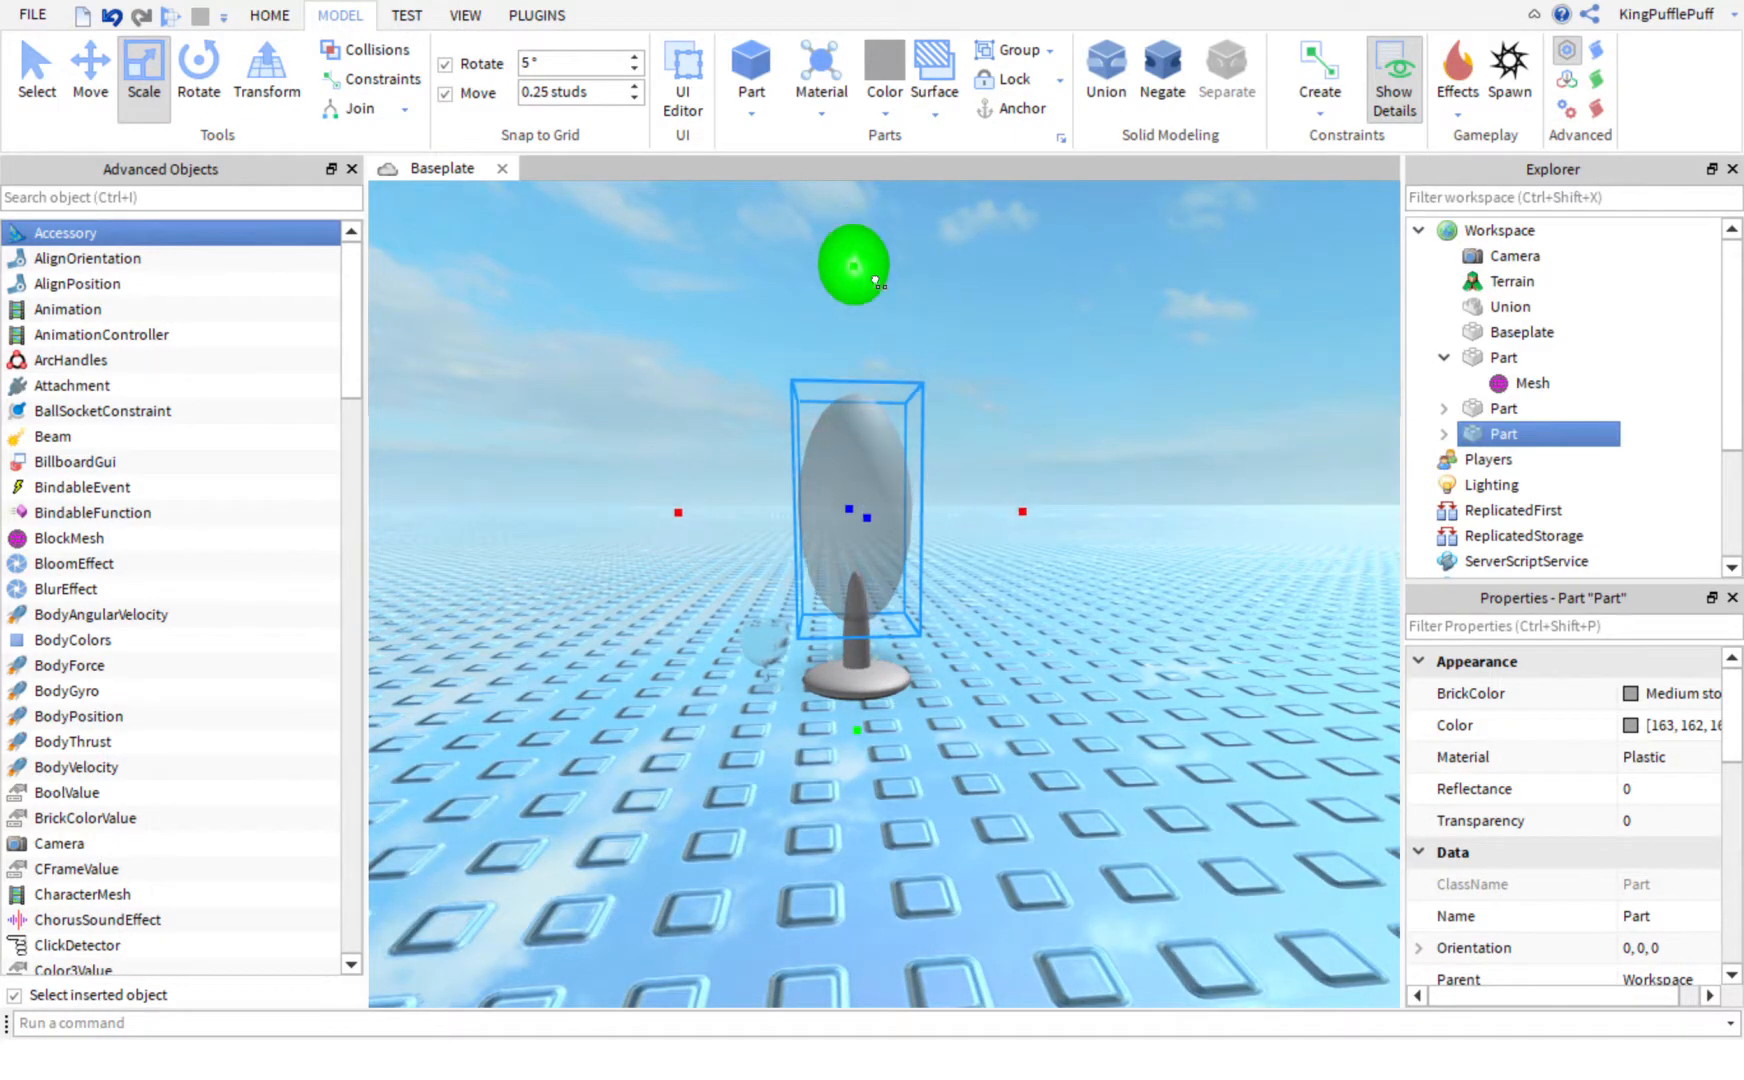
Step: Insert a new block part and place it on the baseplate beside the glass
left_click(1094, 377)
right_click_drag(1094, 377, 1094, 377)
key("w")
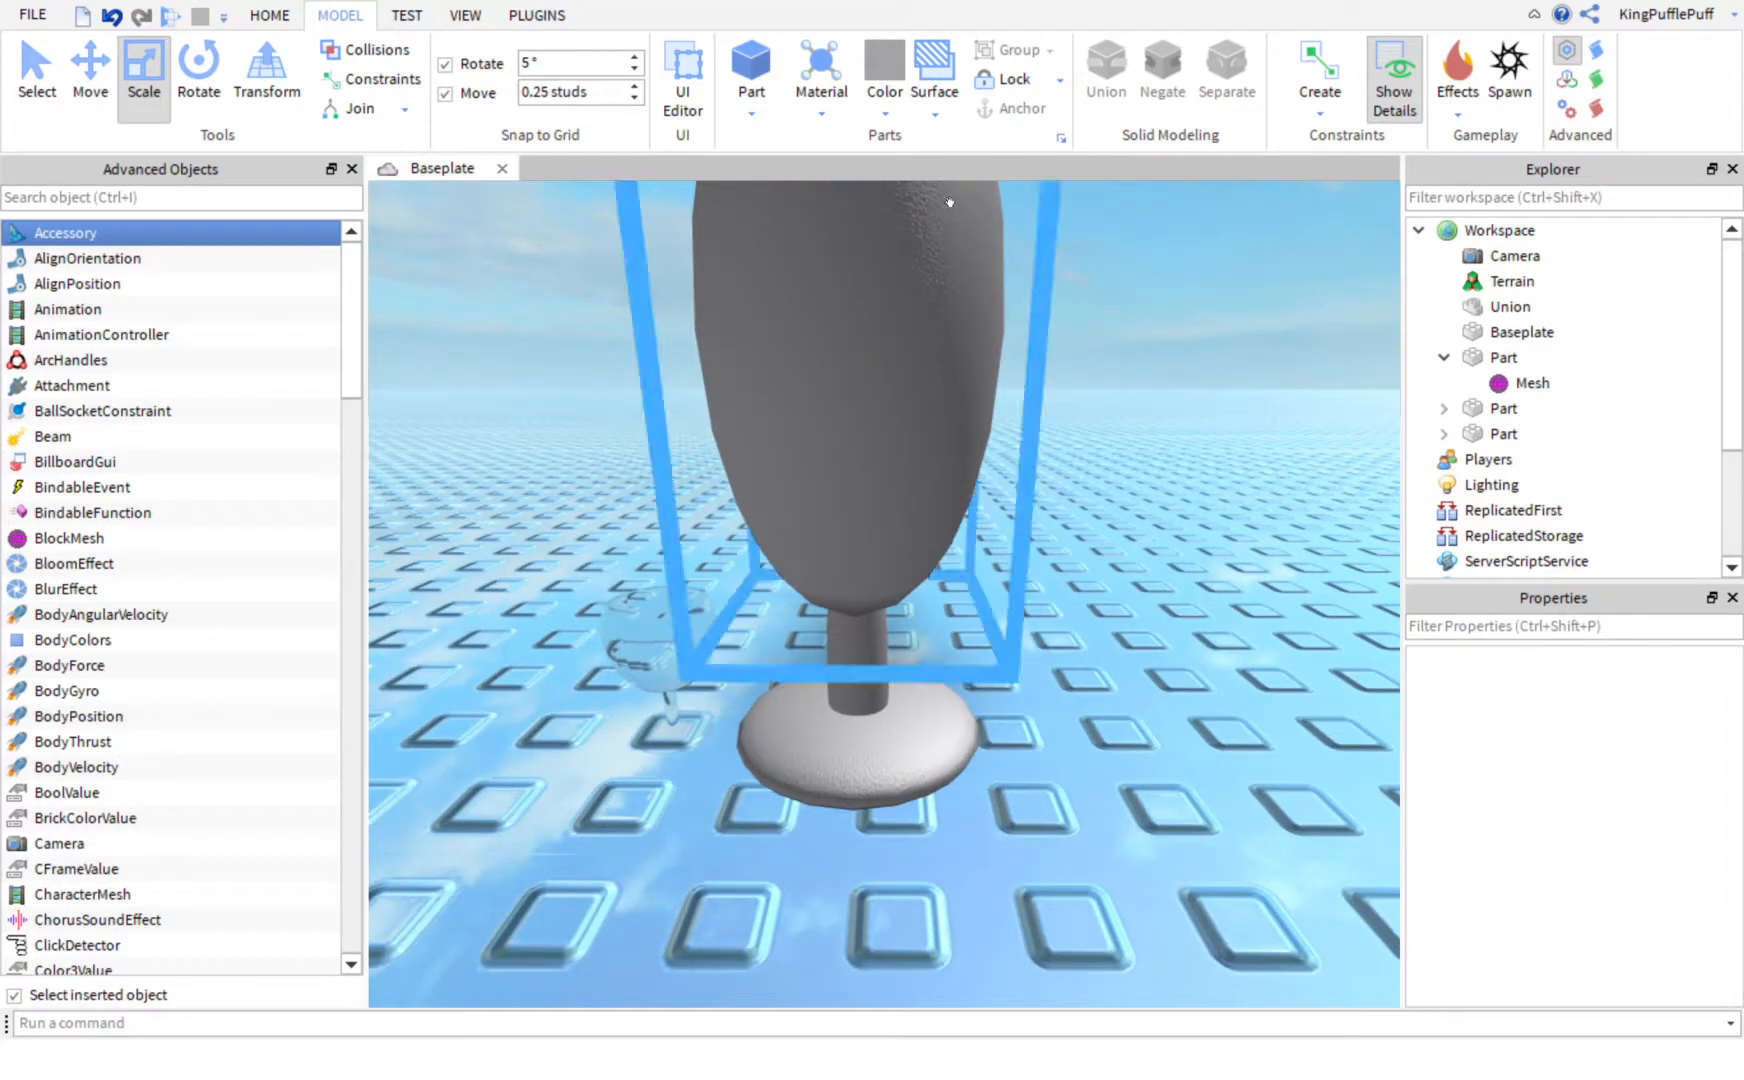
left_click(755, 65)
right_click_drag(1160, 662, 917, 623)
scroll(917, 623, "down", 5)
left_click_drag(783, 416, 976, 657)
scroll(976, 657, "up", 5)
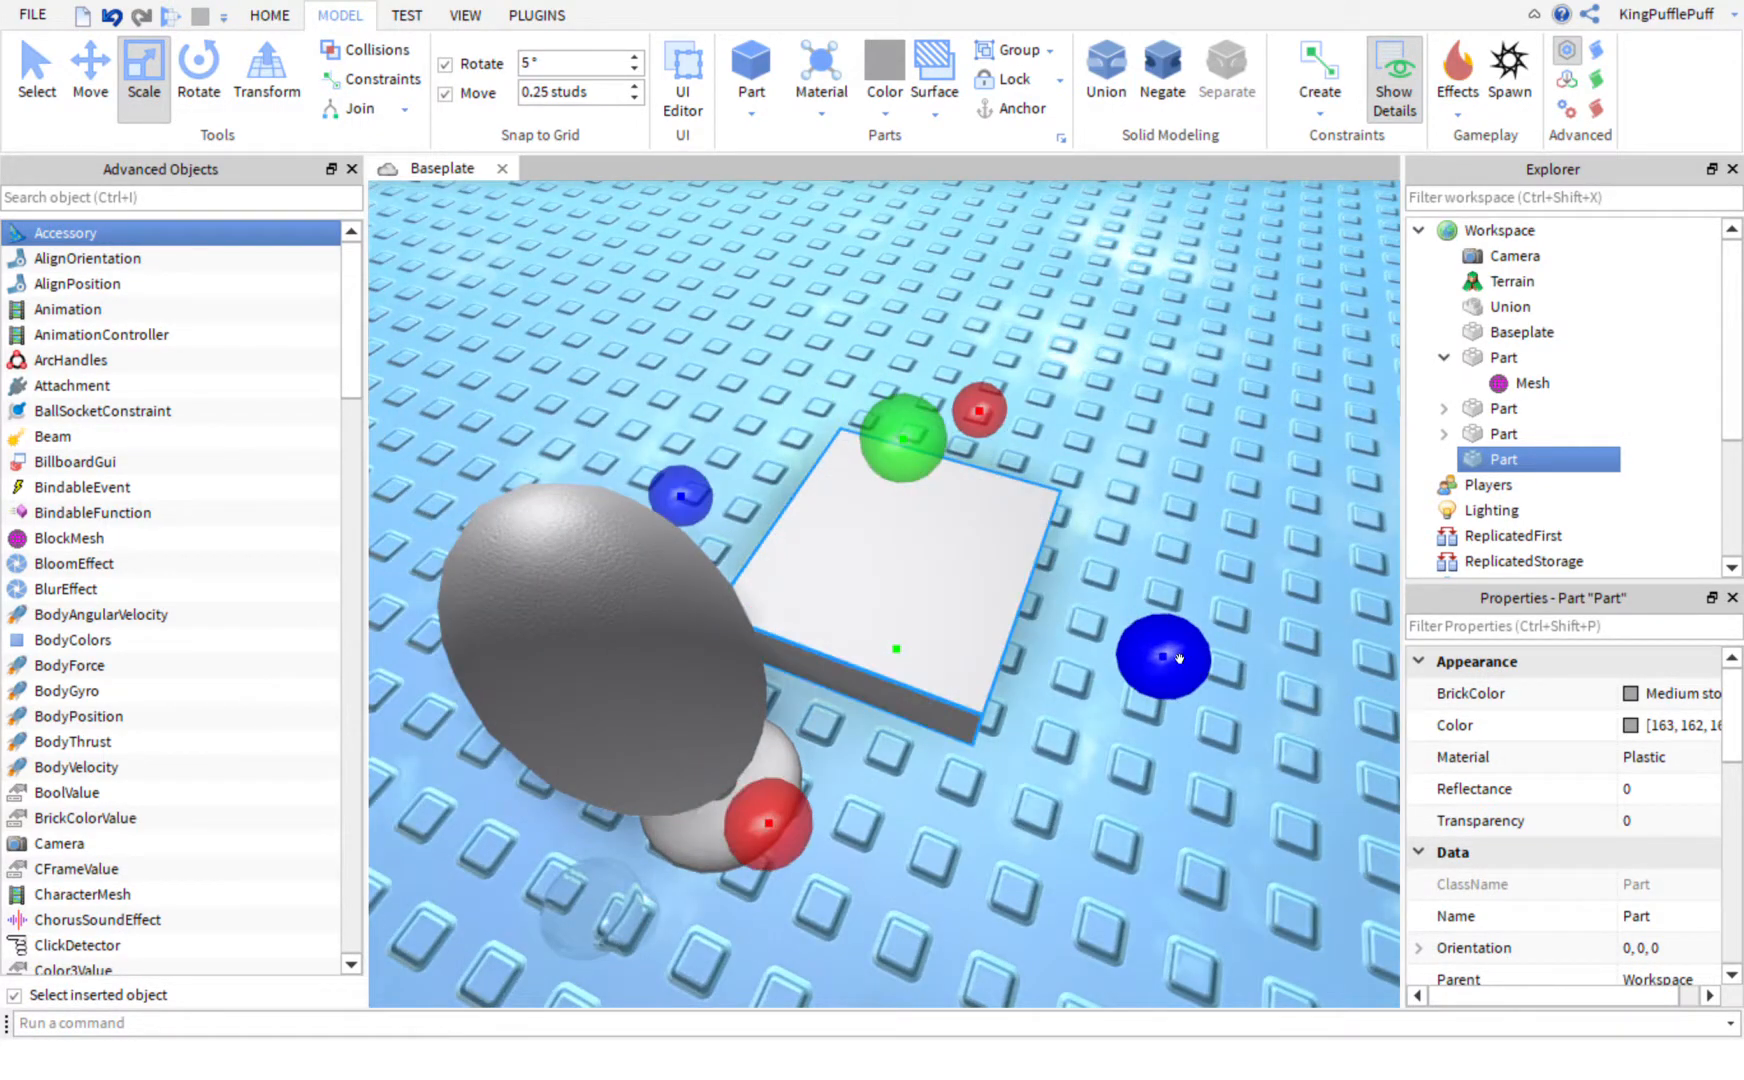
Step: Scale the block outward horizontally into a wide slab that extends beneath the whole base disc
left_click_drag(680, 496, 618, 487)
right_click_drag(620, 489, 615, 487)
scroll(602, 477, "down", 3)
left_click_drag(1151, 333, 1154, 401)
right_click_drag(1146, 398, 1074, 404)
left_click_drag(740, 557, 234, 569)
right_click_drag(866, 549, 867, 541)
left_click_drag(972, 300, 974, 326)
right_click_drag(1002, 350, 1004, 355)
scroll(1003, 355, "down", 4)
left_click_drag(1269, 534, 1060, 550)
key("f")
mouse_move(1042, 582)
right_mouse_down()
mouse_move(1053, 597)
mouse_move(1033, 578)
right_mouse_up()
scroll(1033, 578, "down", 3)
Step: Negate the slab and duplicate the negative part in place
left_click(1163, 95)
right_click_drag(1123, 465, 1123, 465)
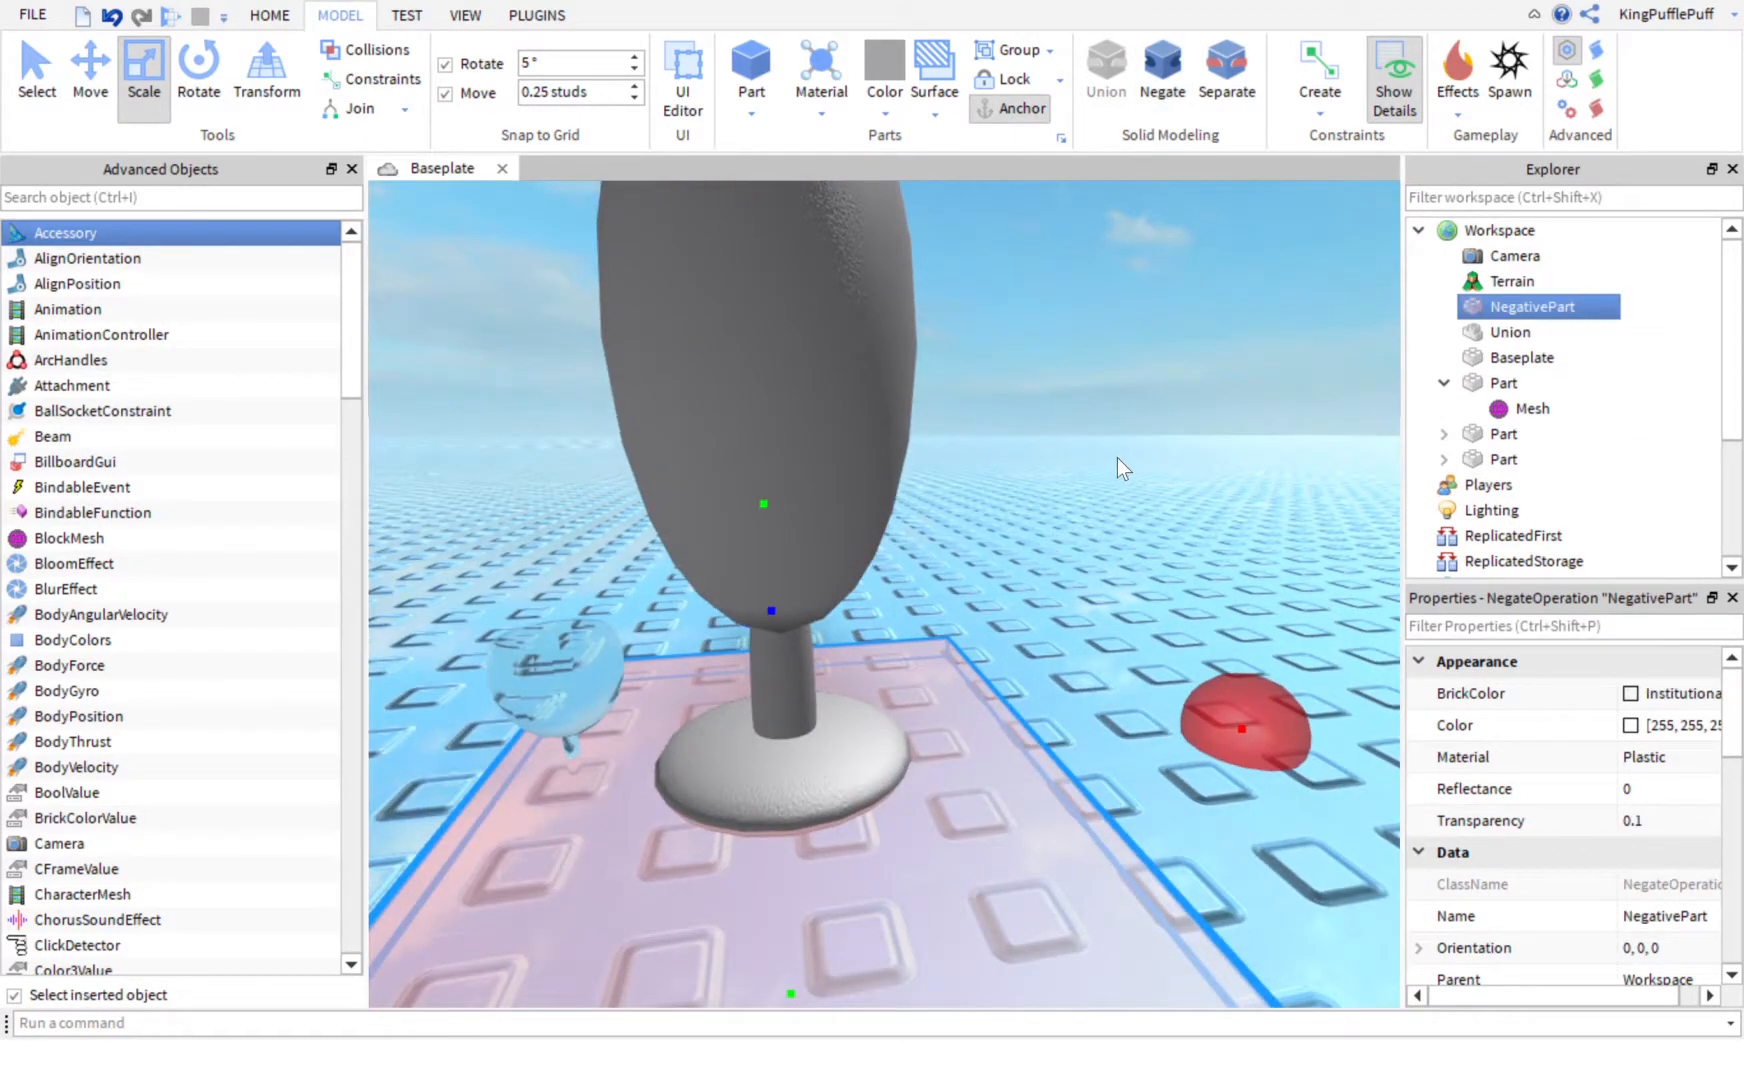
key("ctrl+d")
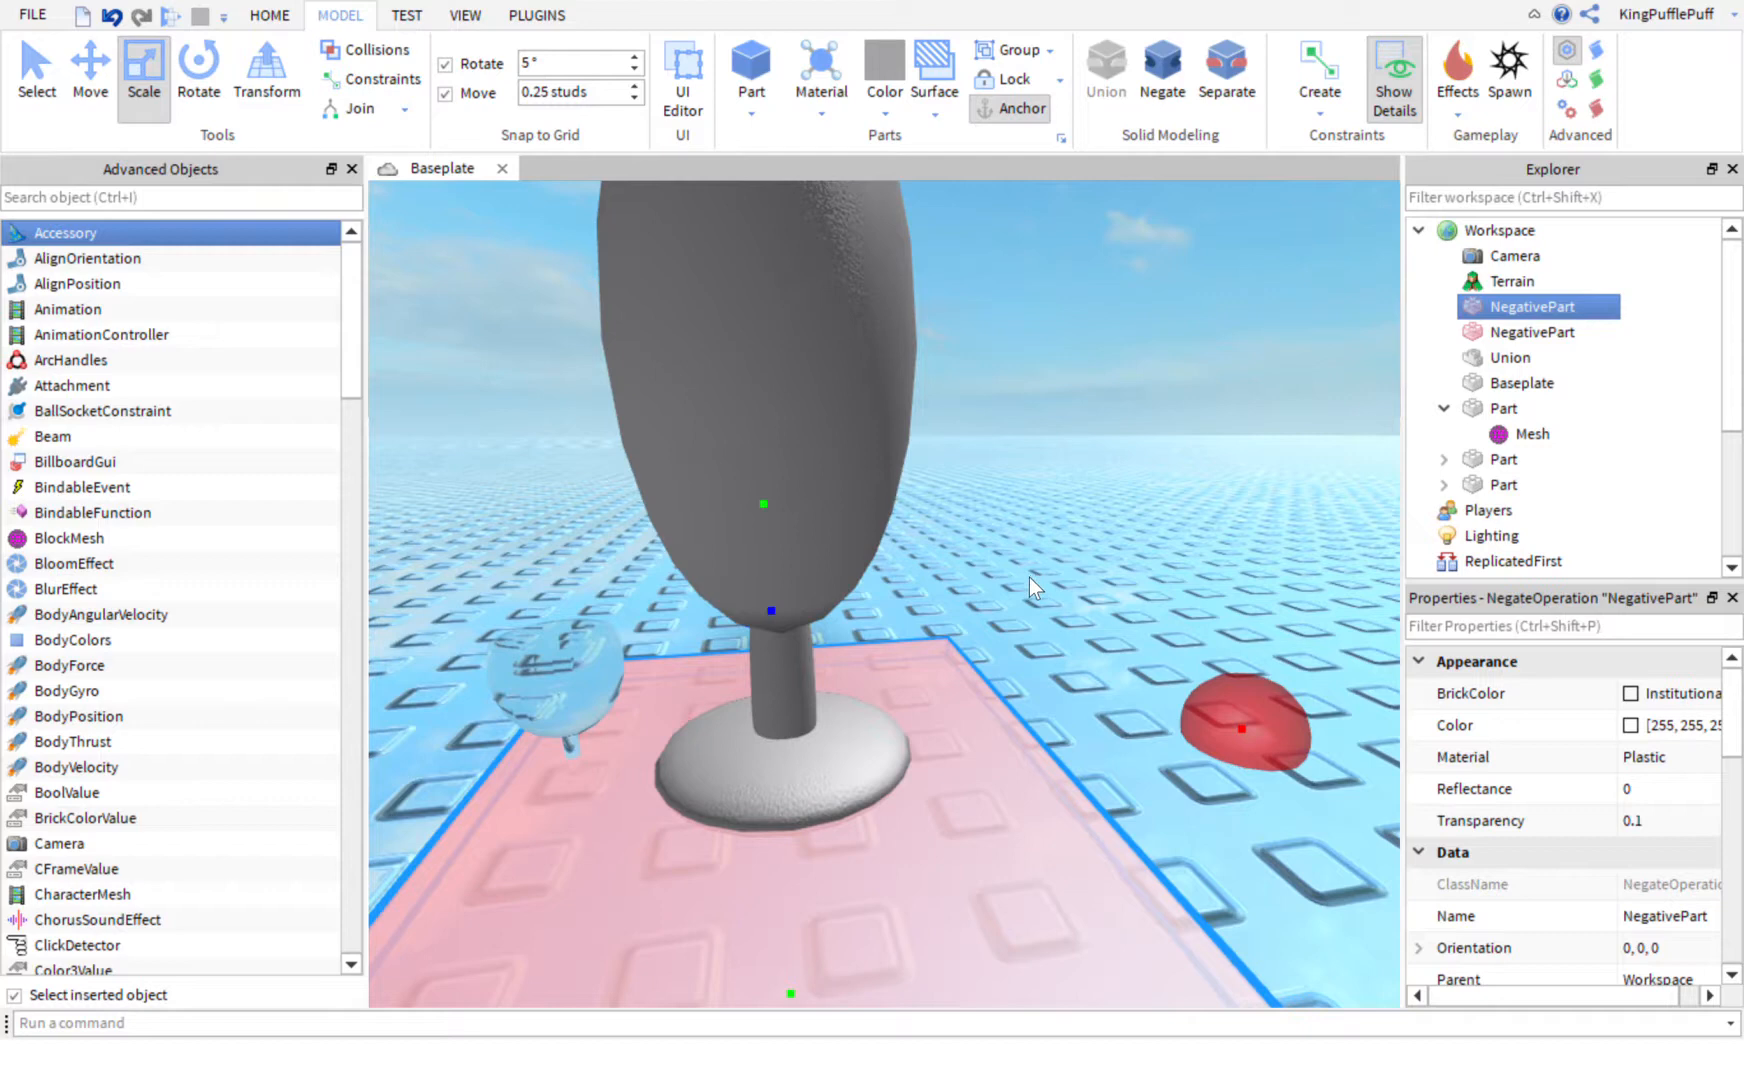
Step: Union one negative slab with the base disc to cut the disc's underside flat
left_click(867, 719, "ctrl")
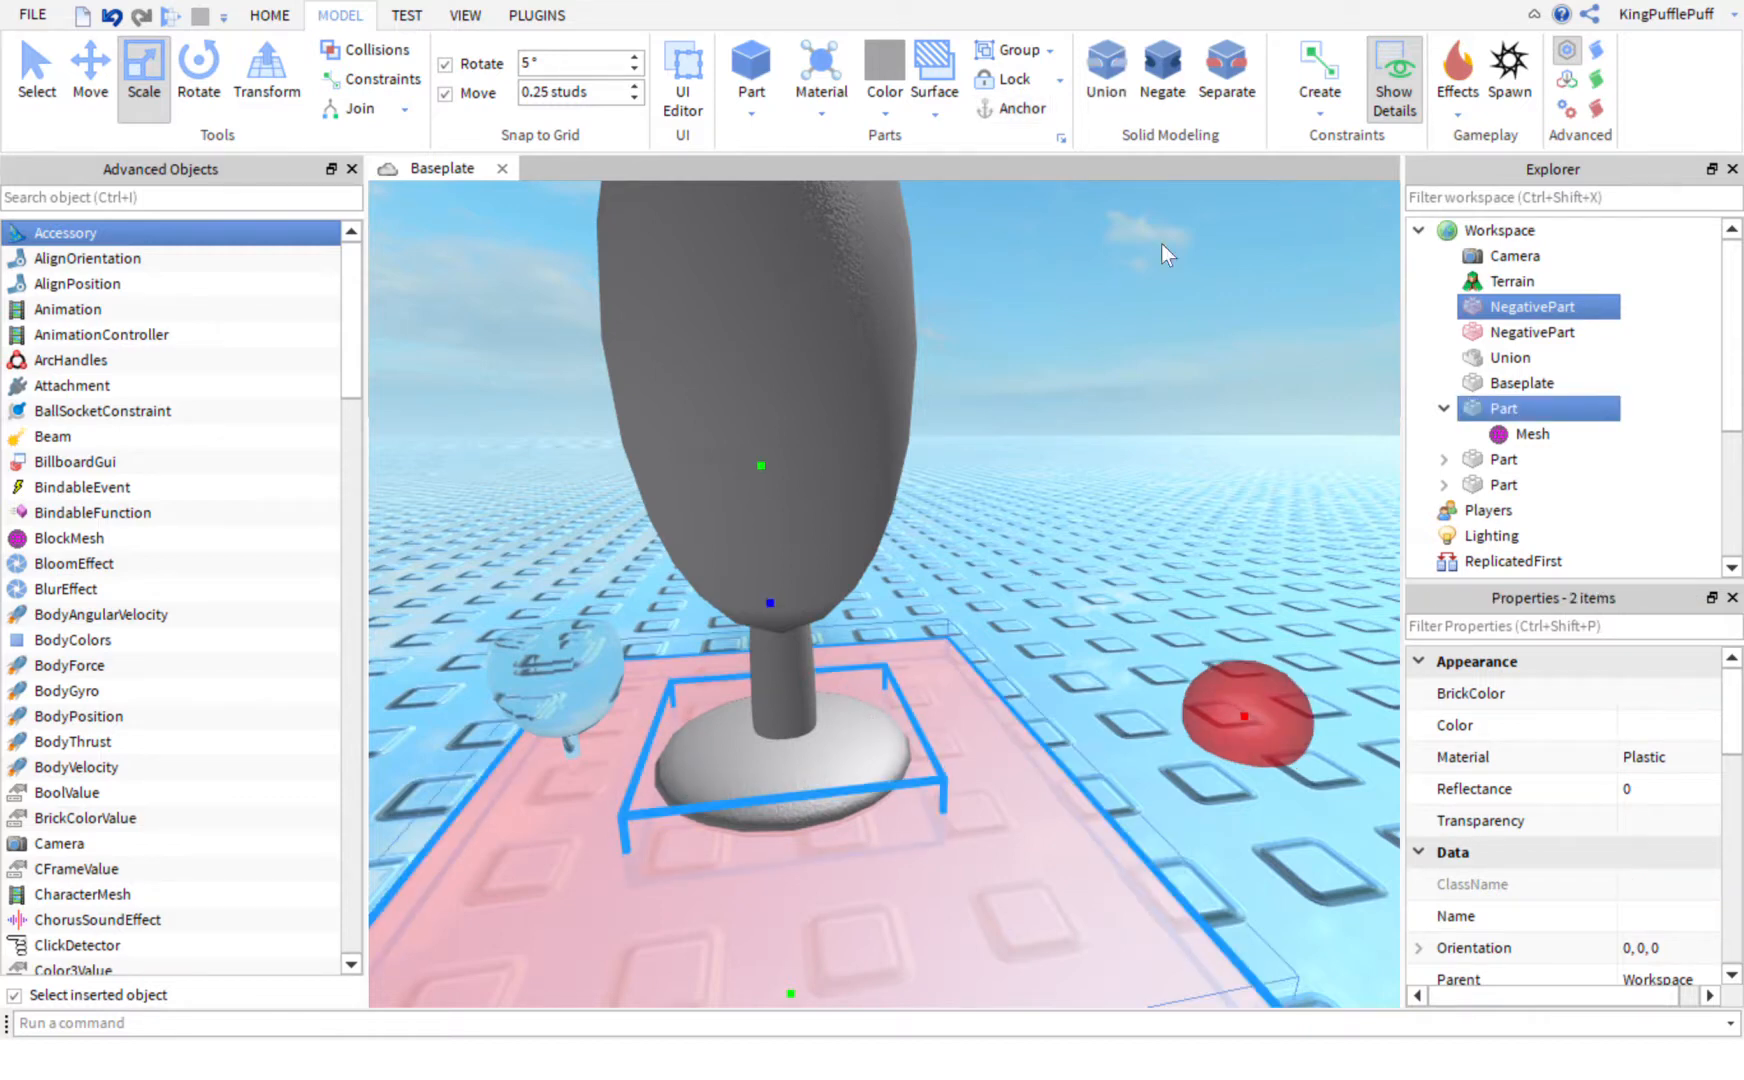
left_click(1110, 86)
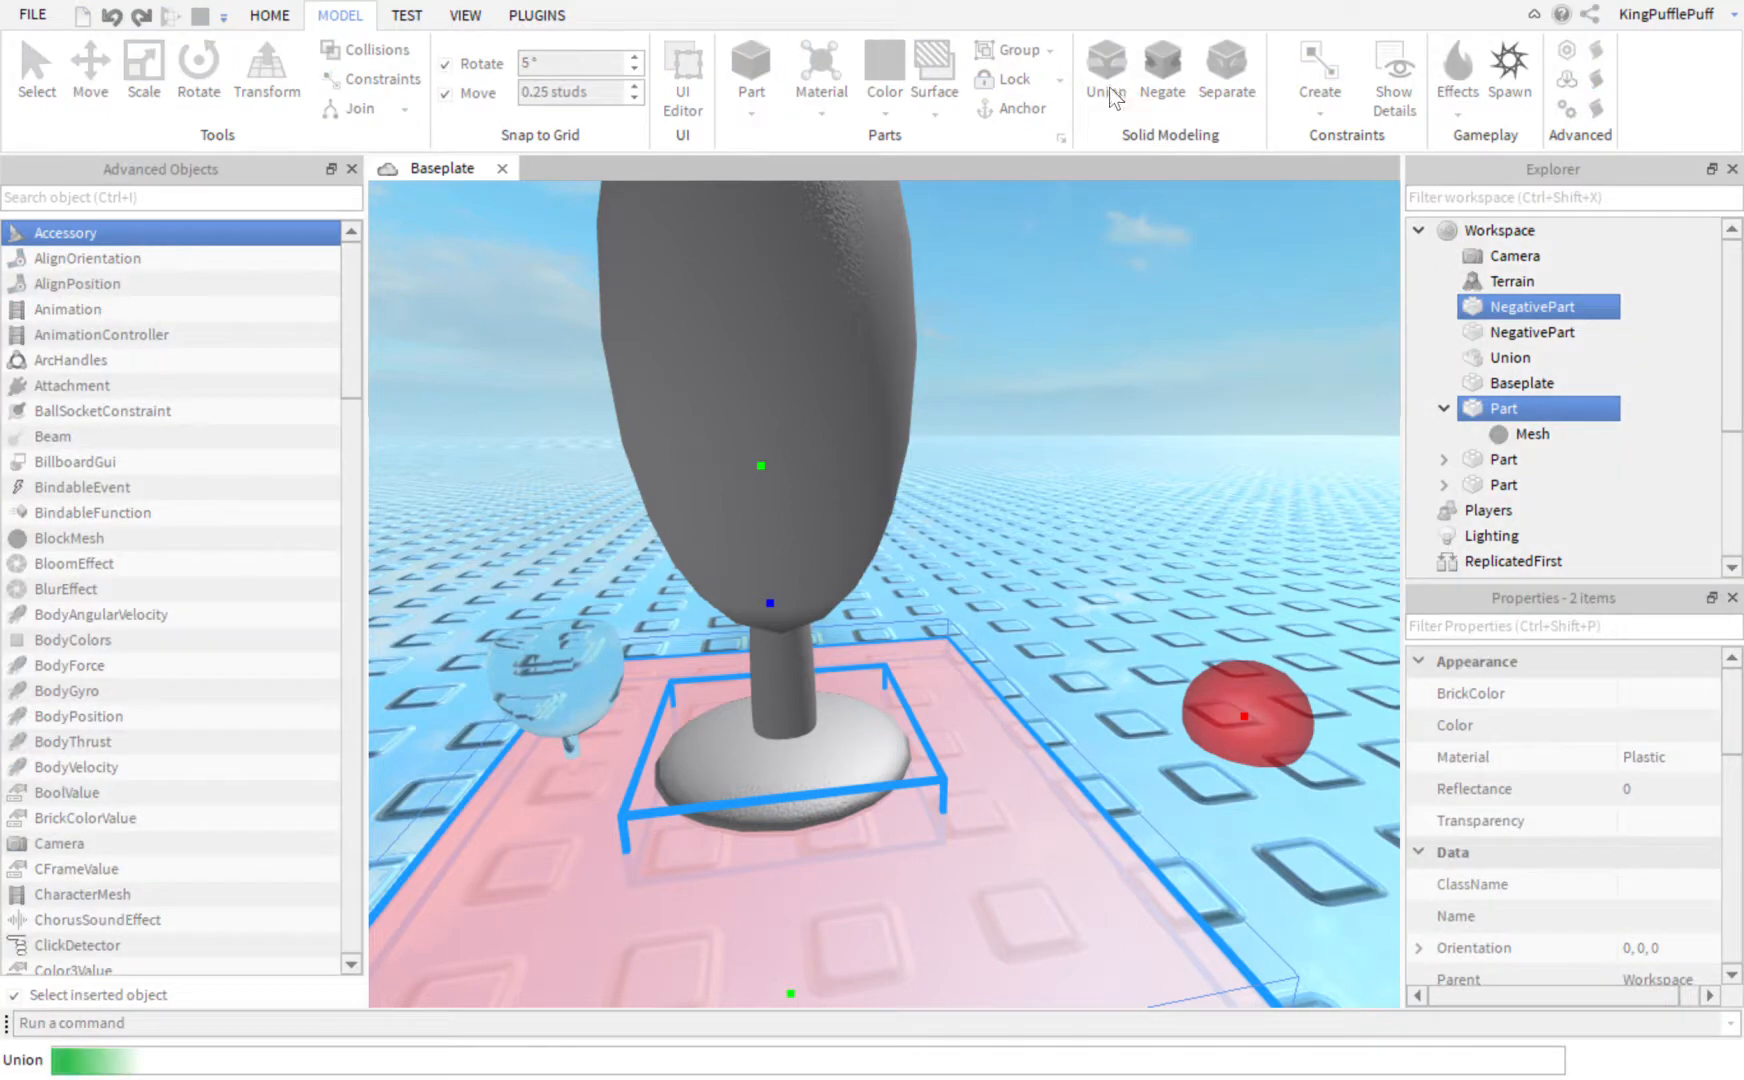
left_click(1147, 411)
key("s")
right_click_drag(1147, 411, 1090, 437)
Step: Turn the remaining negative slab back into a normal part and thicken it downward
left_click(900, 565)
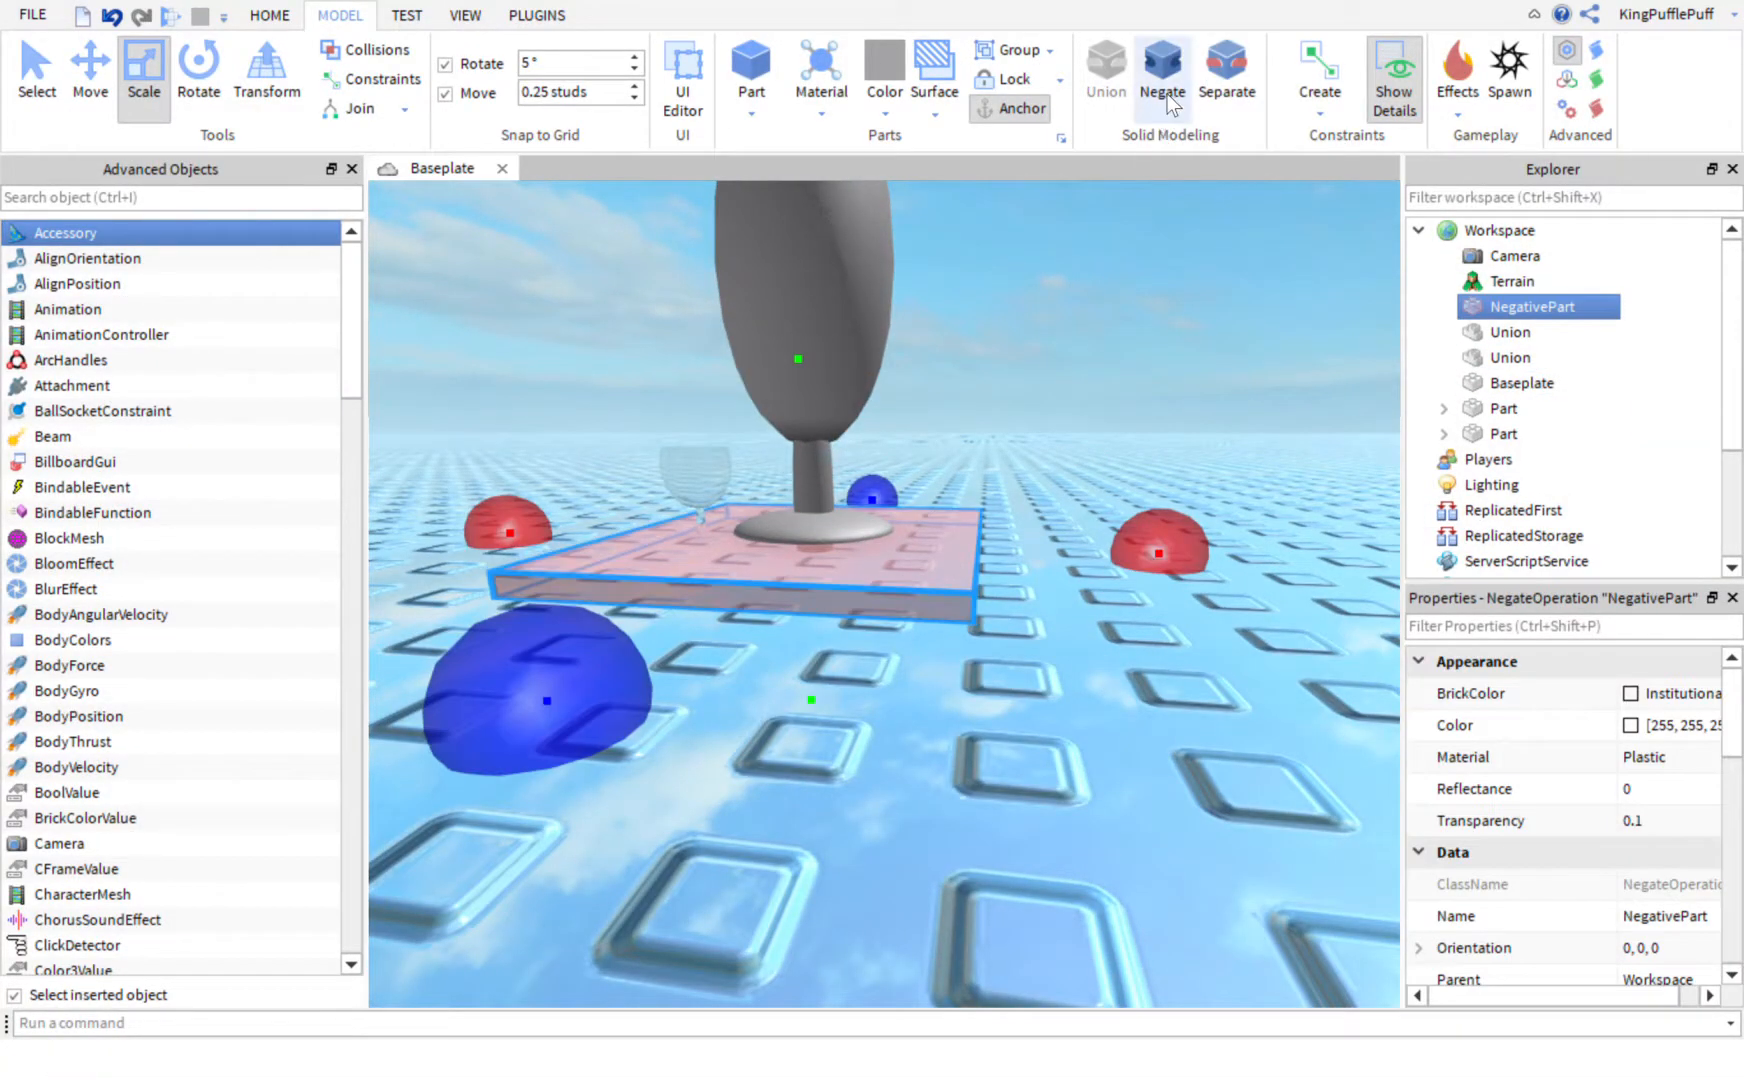
left_click(1162, 80)
left_click(1121, 461)
key("w")
right_click_drag(1121, 461, 1004, 483)
left_click(1112, 619)
key("s")
left_click_drag(793, 692, 829, 822)
key("w")
mouse_move(996, 619)
right_mouse_down()
mouse_move(1014, 637)
mouse_move(993, 617)
right_mouse_up()
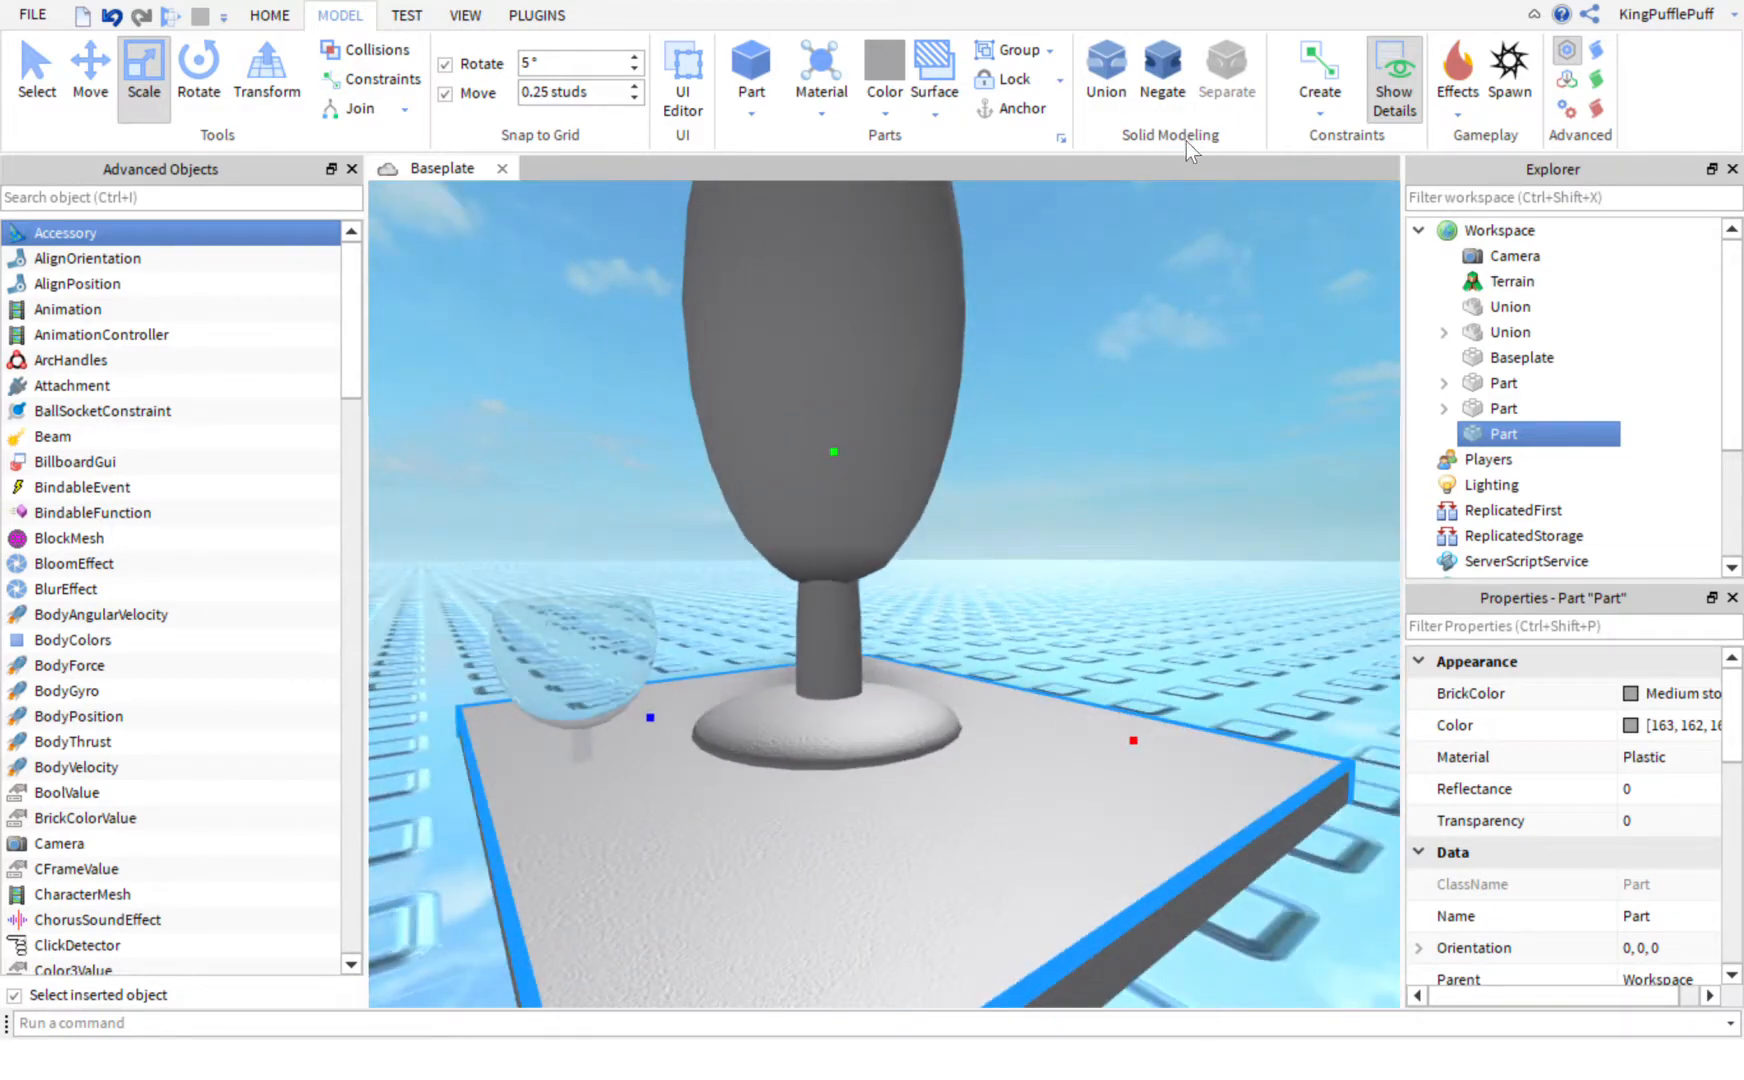
Step: Negate and duplicate the slab, and union one copy with the stem to trim the stem's lower end
left_click(1160, 97)
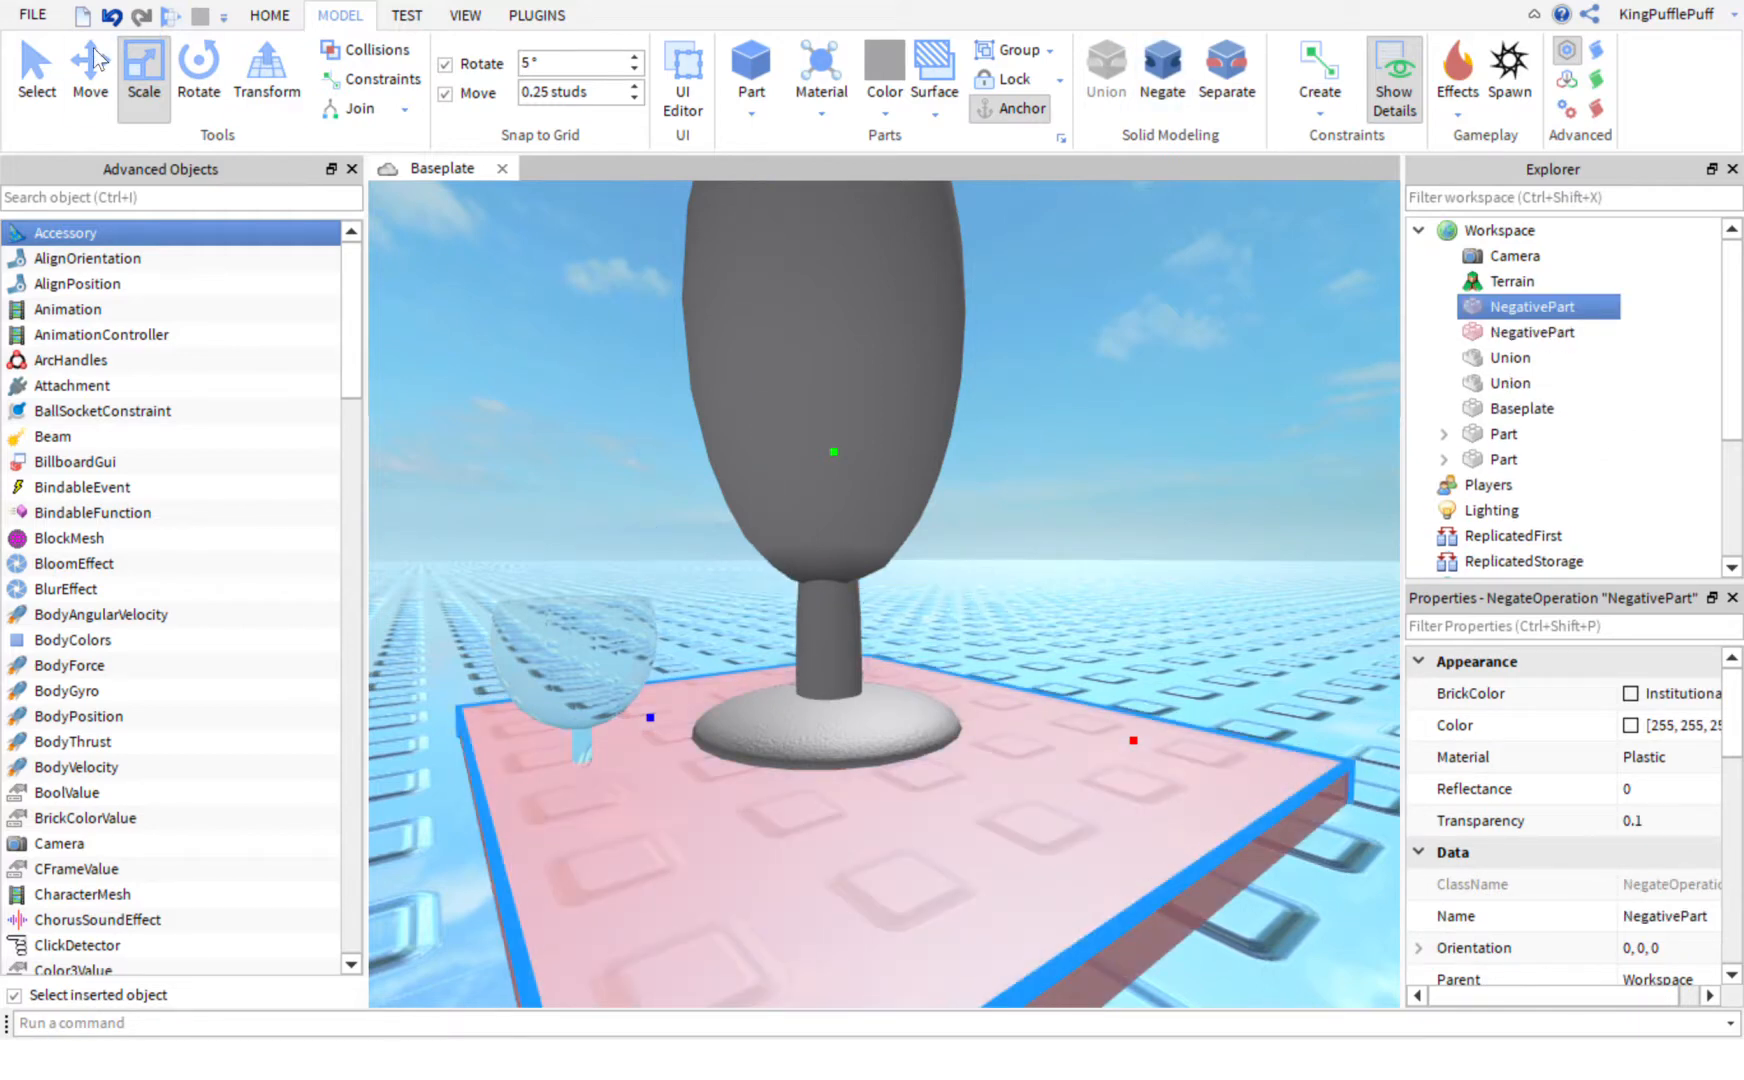
left_click(22, 88)
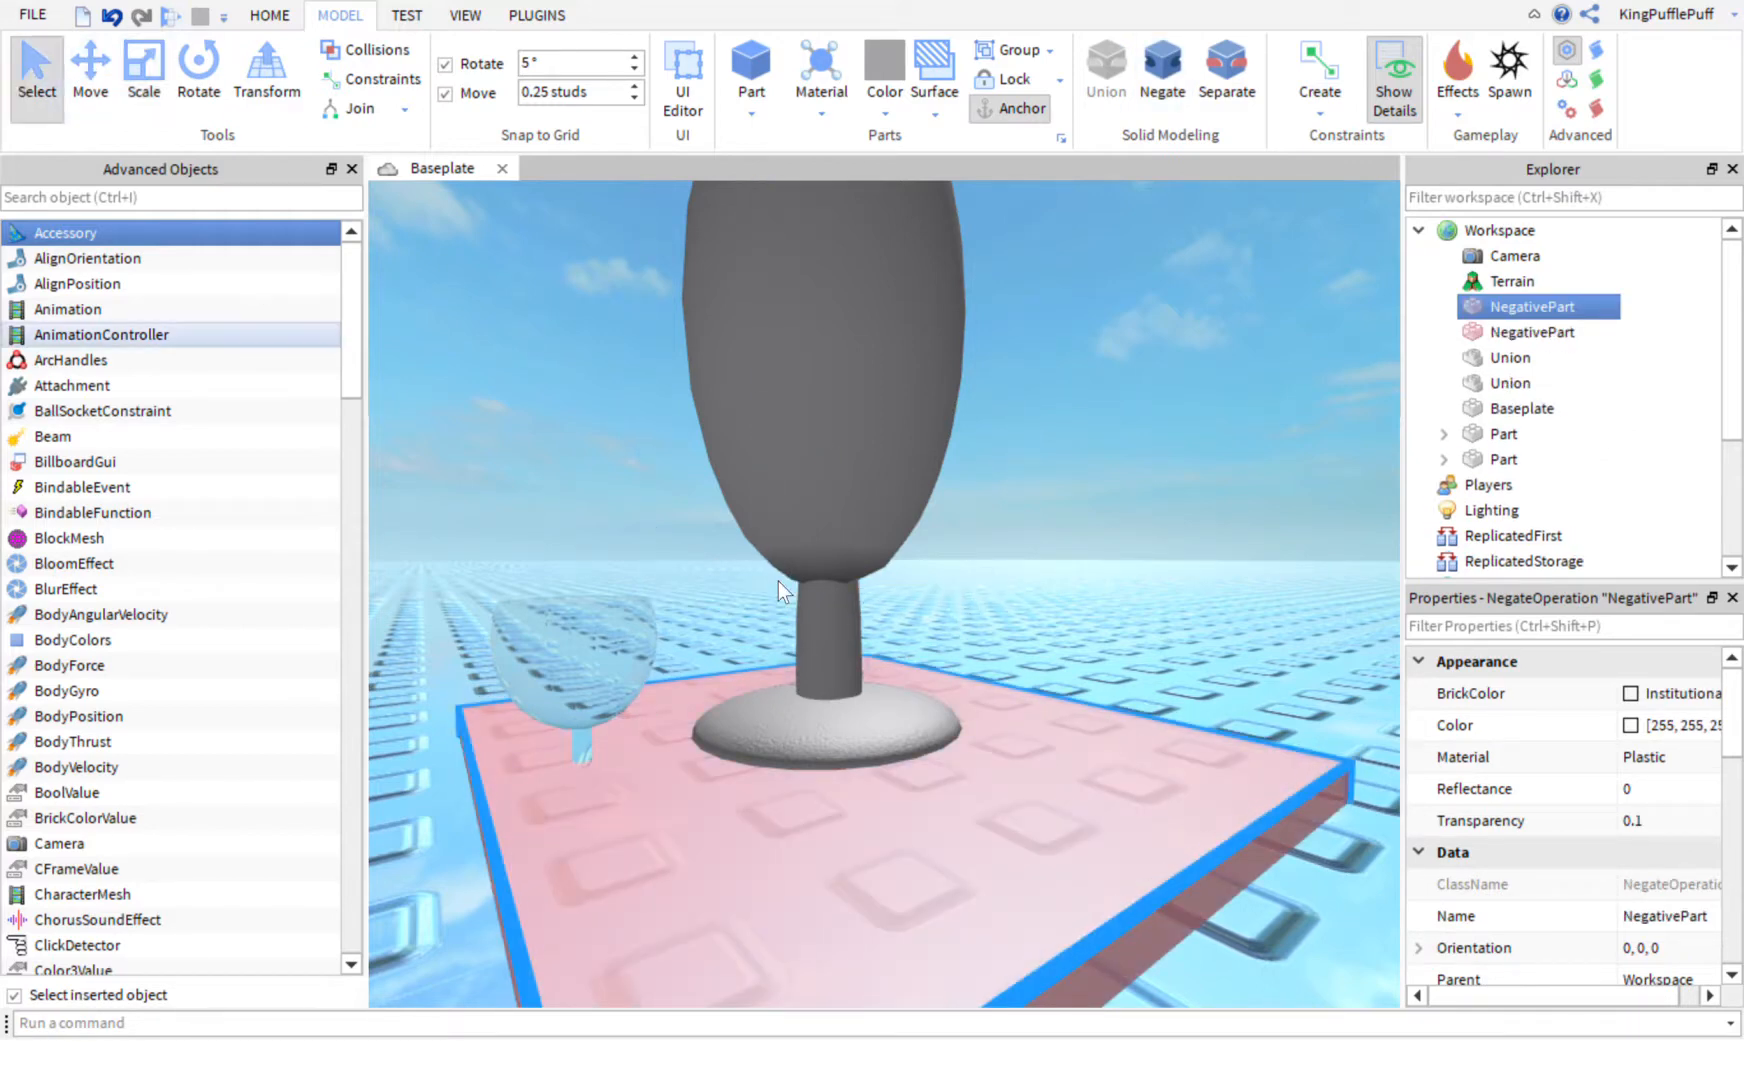
left_click(841, 655, "ctrl")
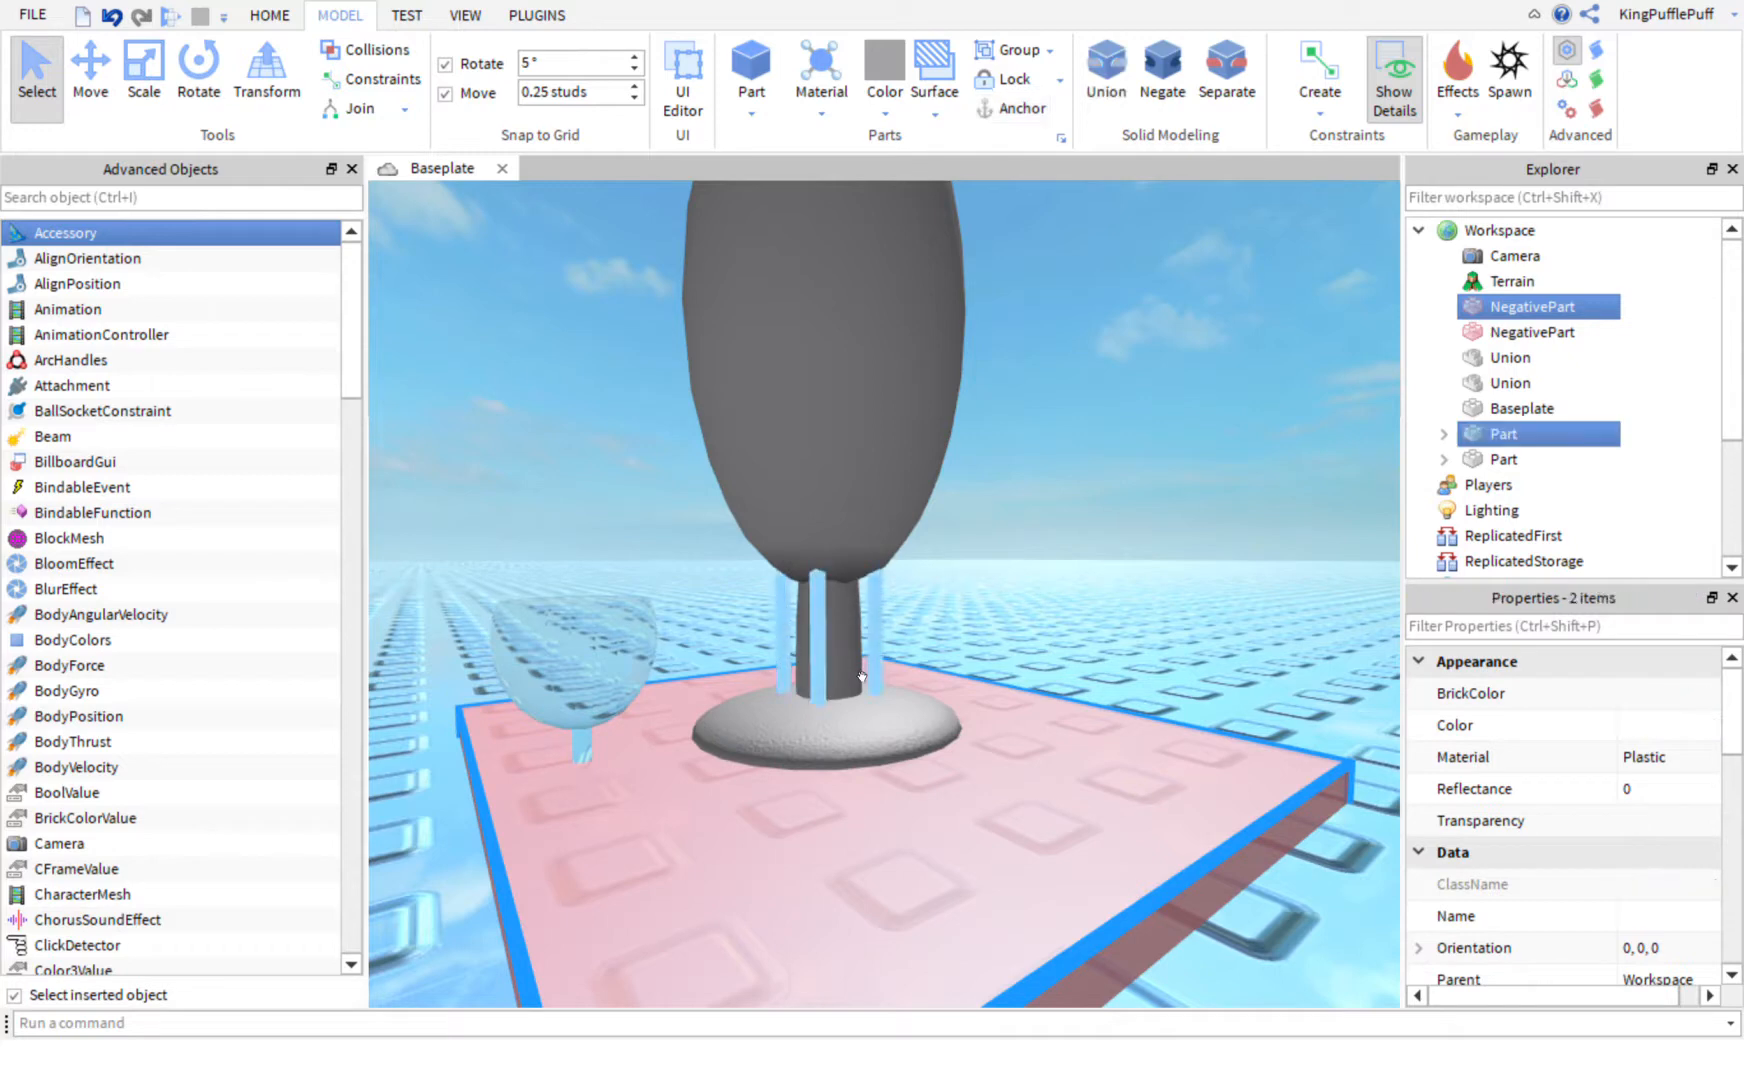
left_click(1089, 95)
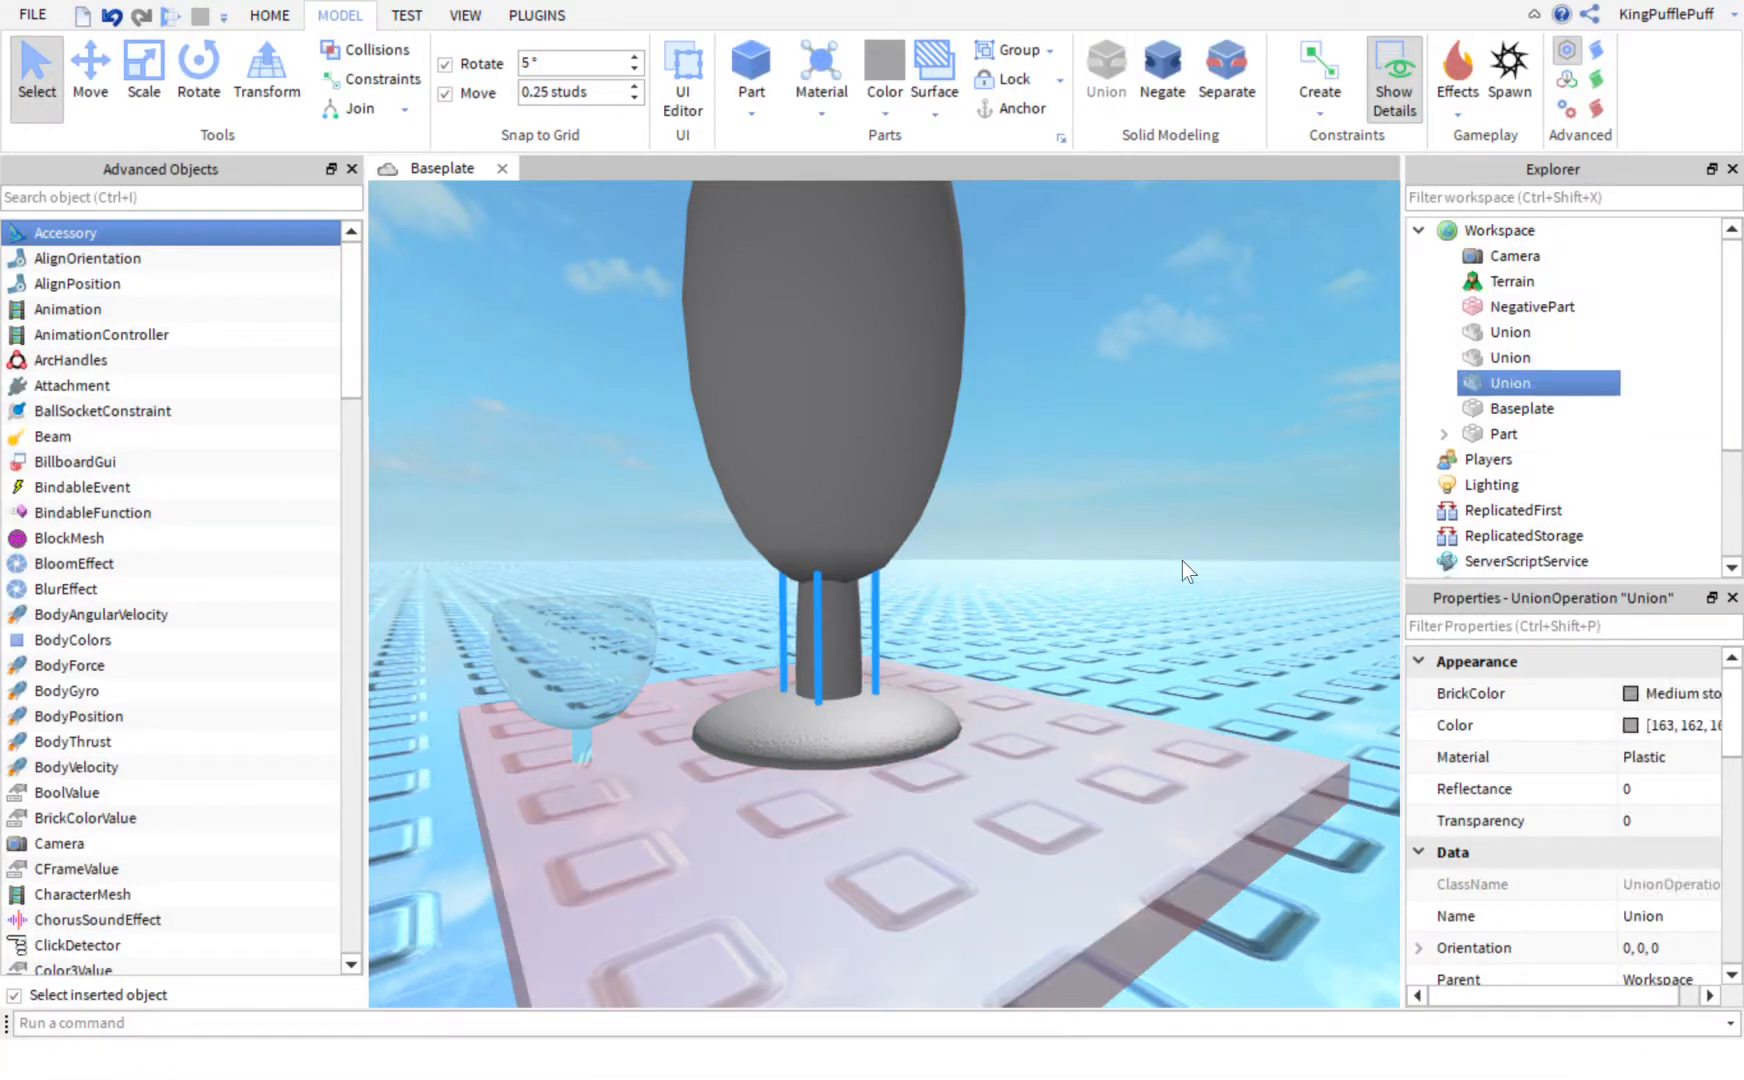
left_click(1183, 560)
right_click_drag(1183, 560, 1183, 560)
key("s")
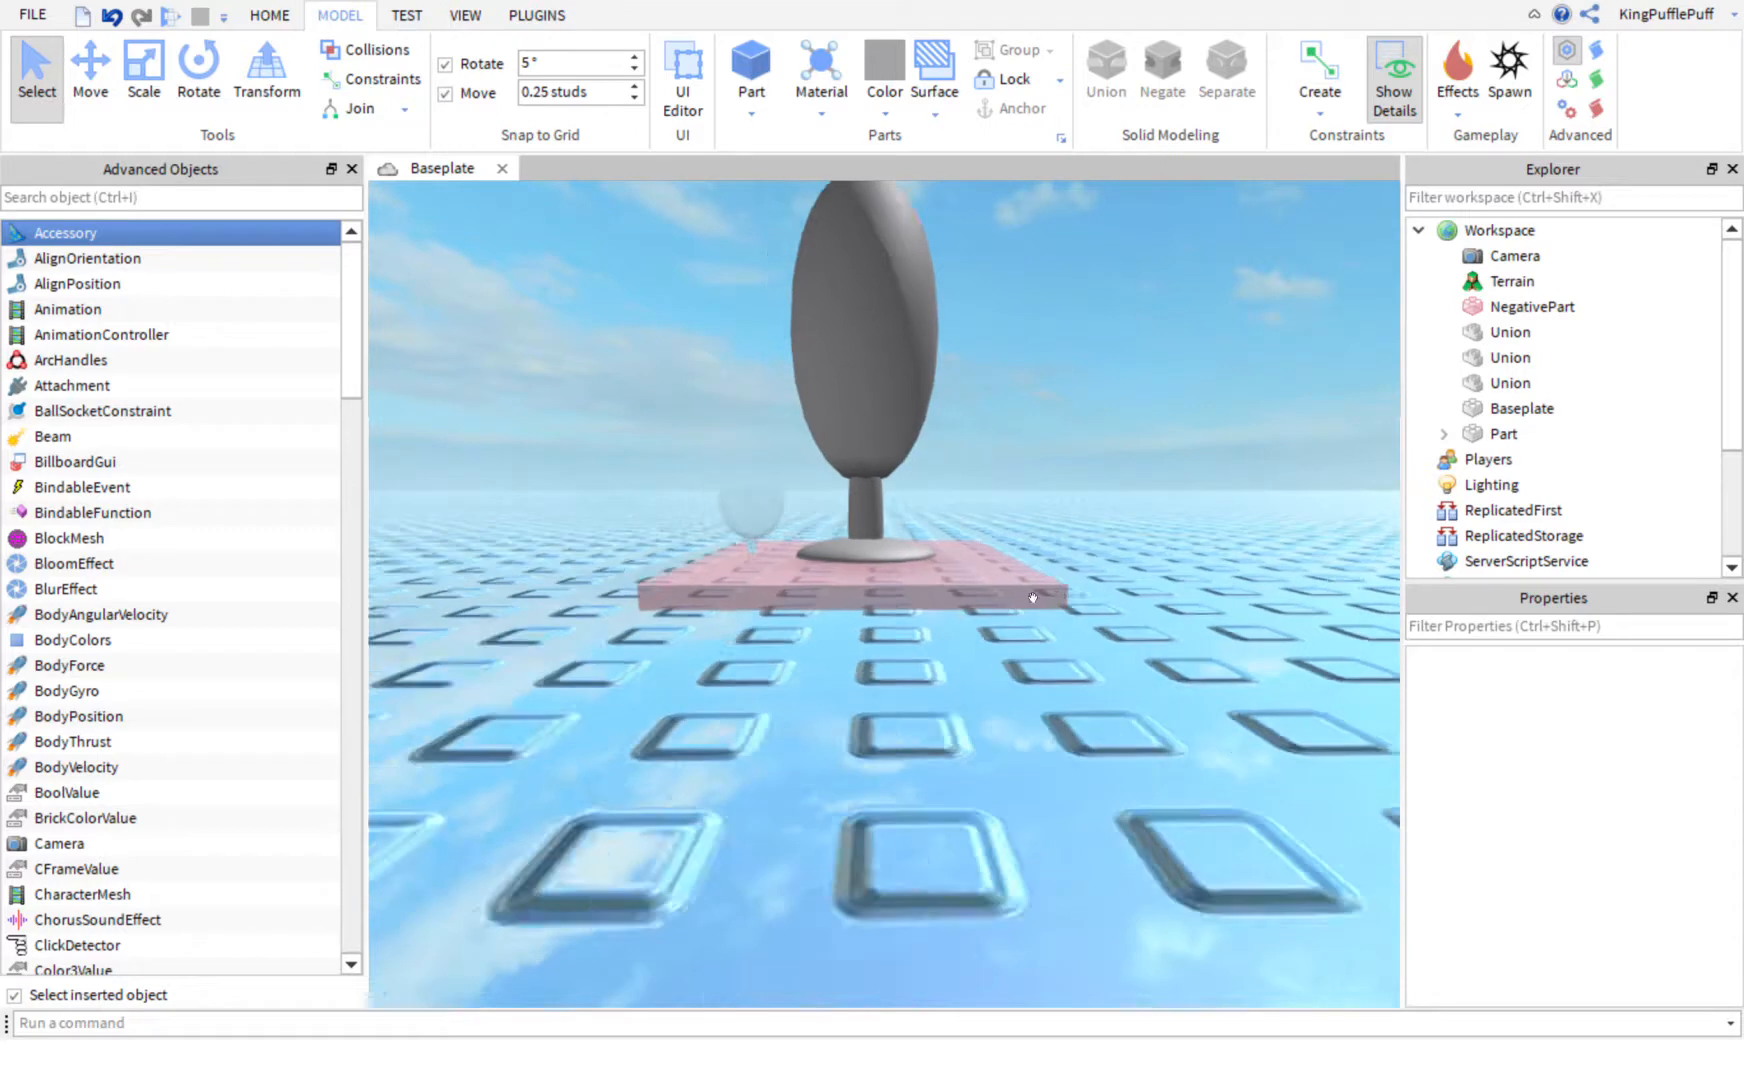
Step: Raise the remaining negative slab straight up until it covers the upper part of the egg-shaped bowl
left_click(1022, 600)
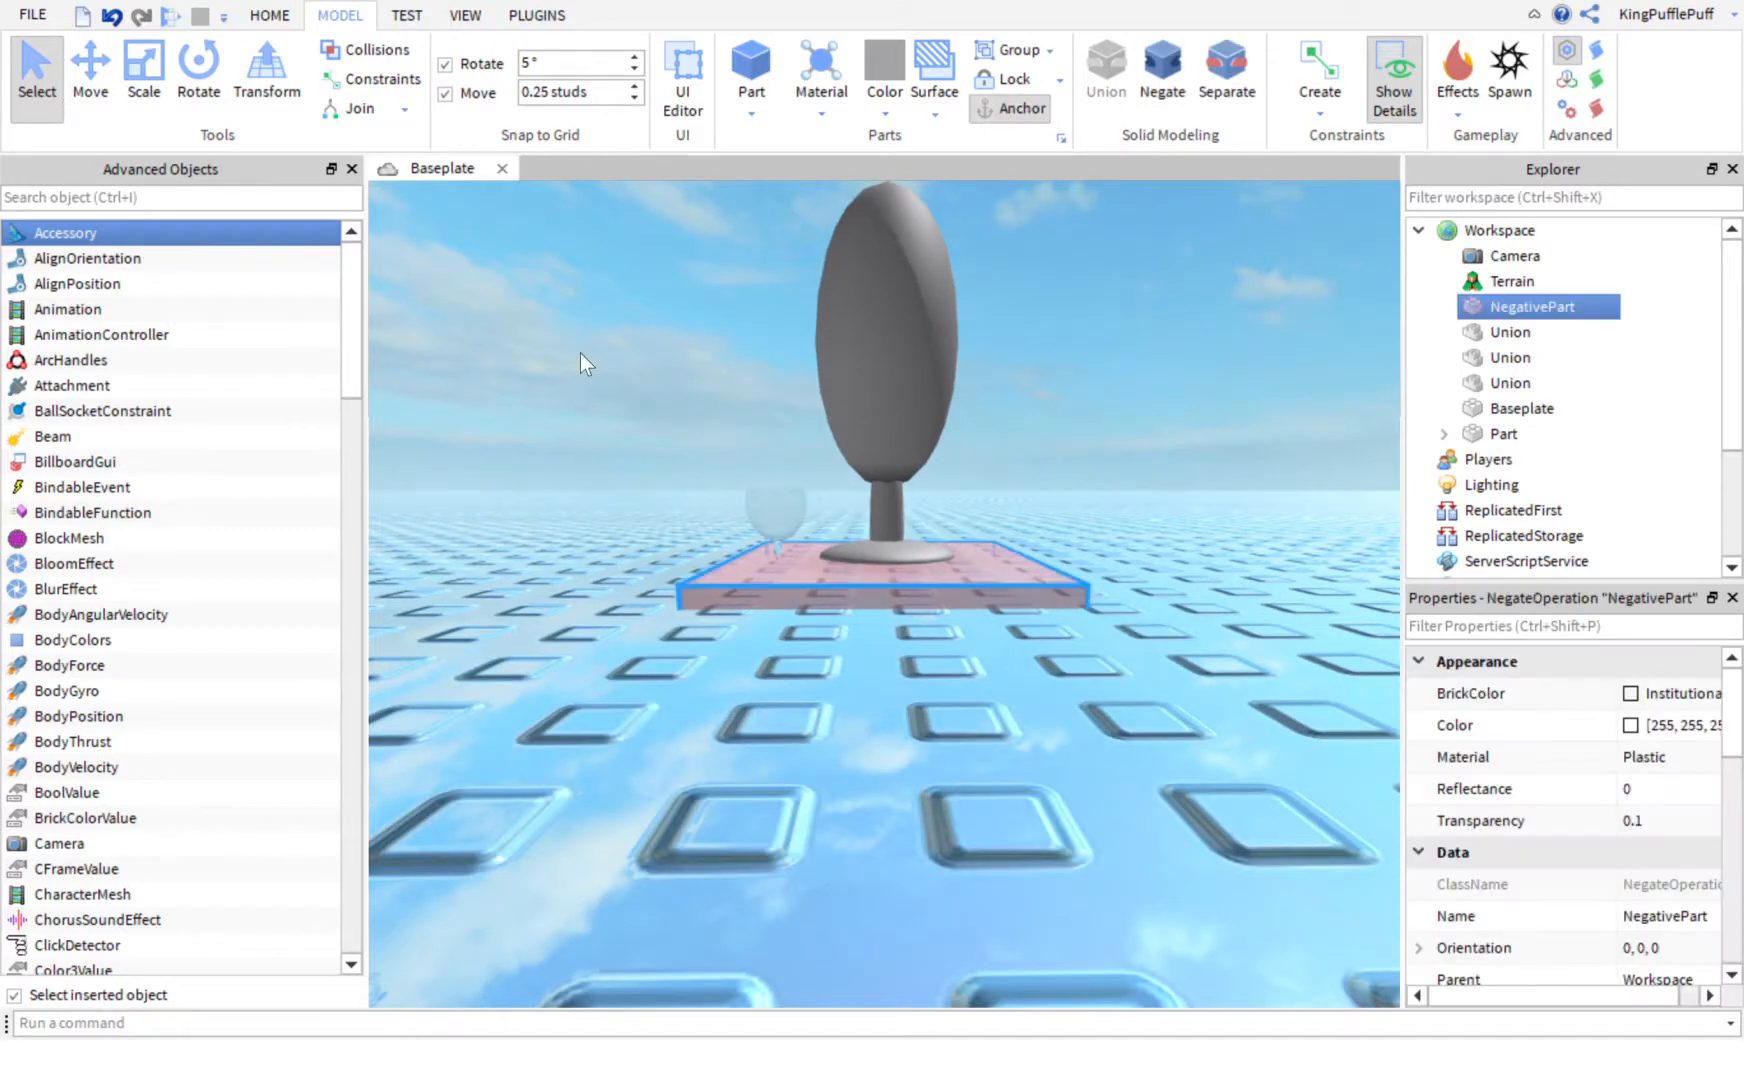
left_click(89, 112)
left_click_drag(921, 392, 912, 328)
scroll(919, 358, "down", 2)
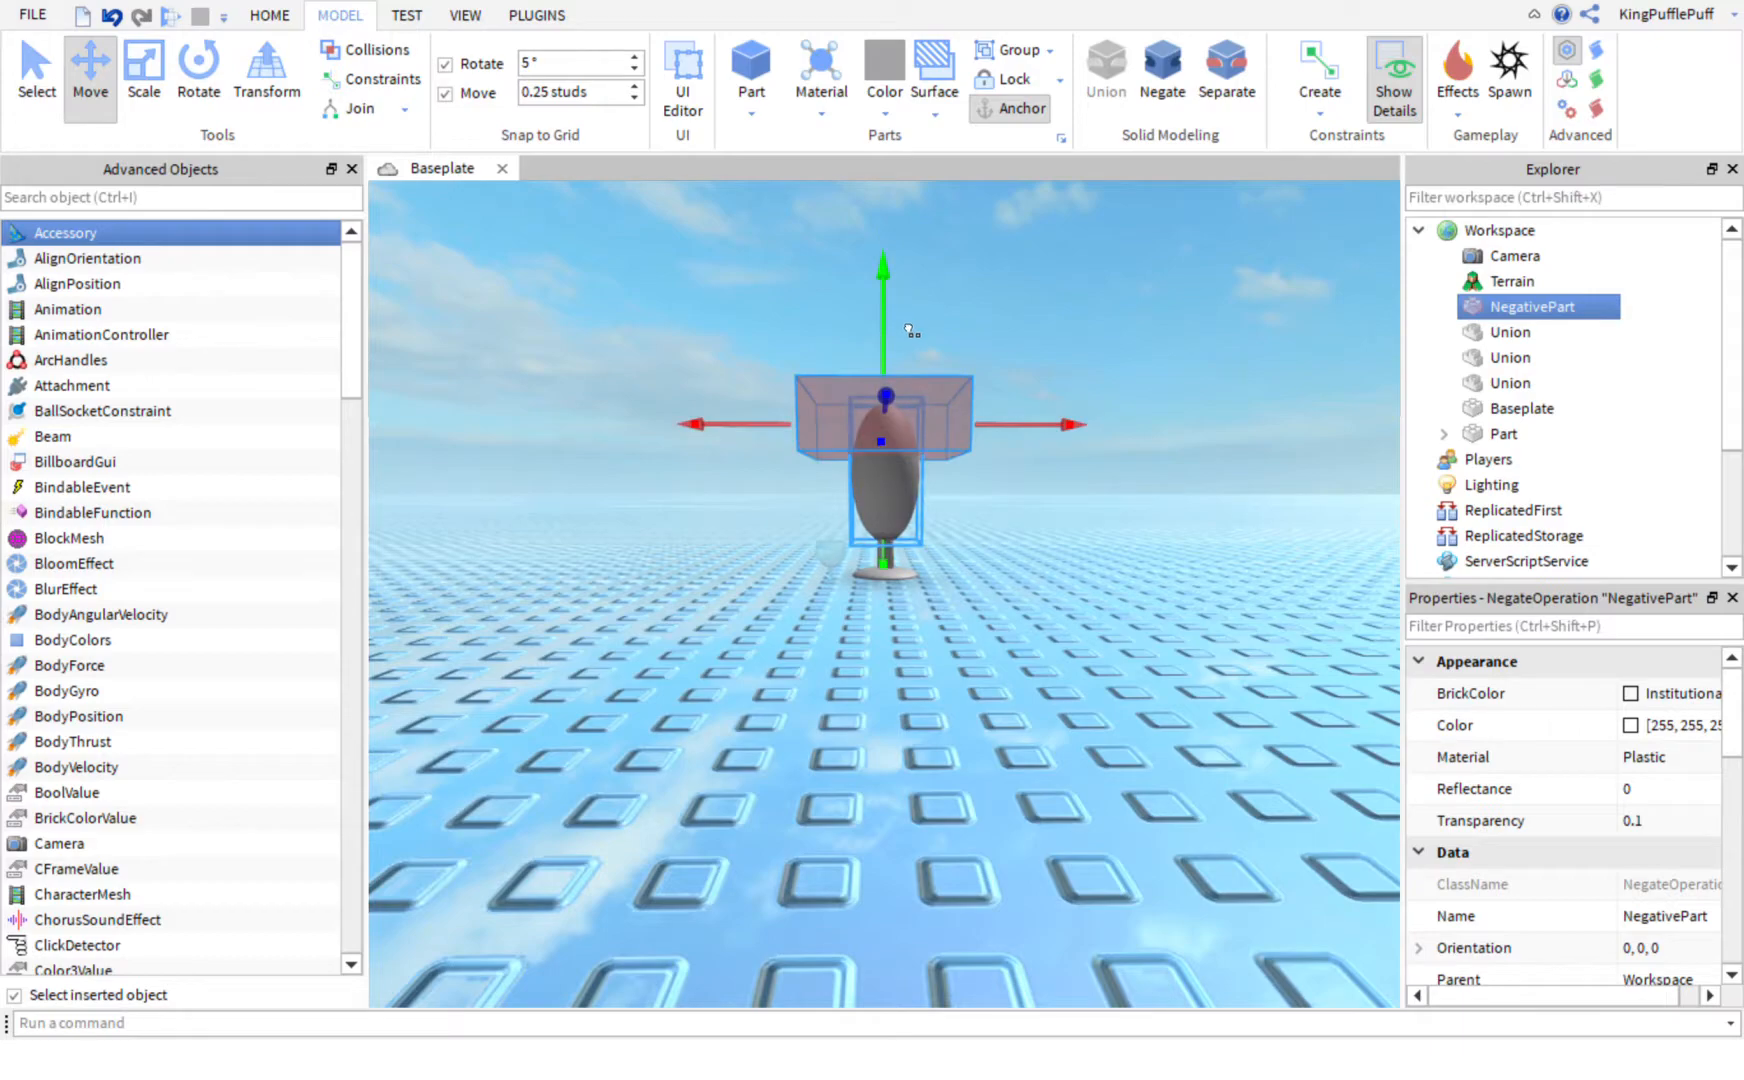
key("w")
key("a")
right_click_drag(887, 307, 887, 307)
key("d")
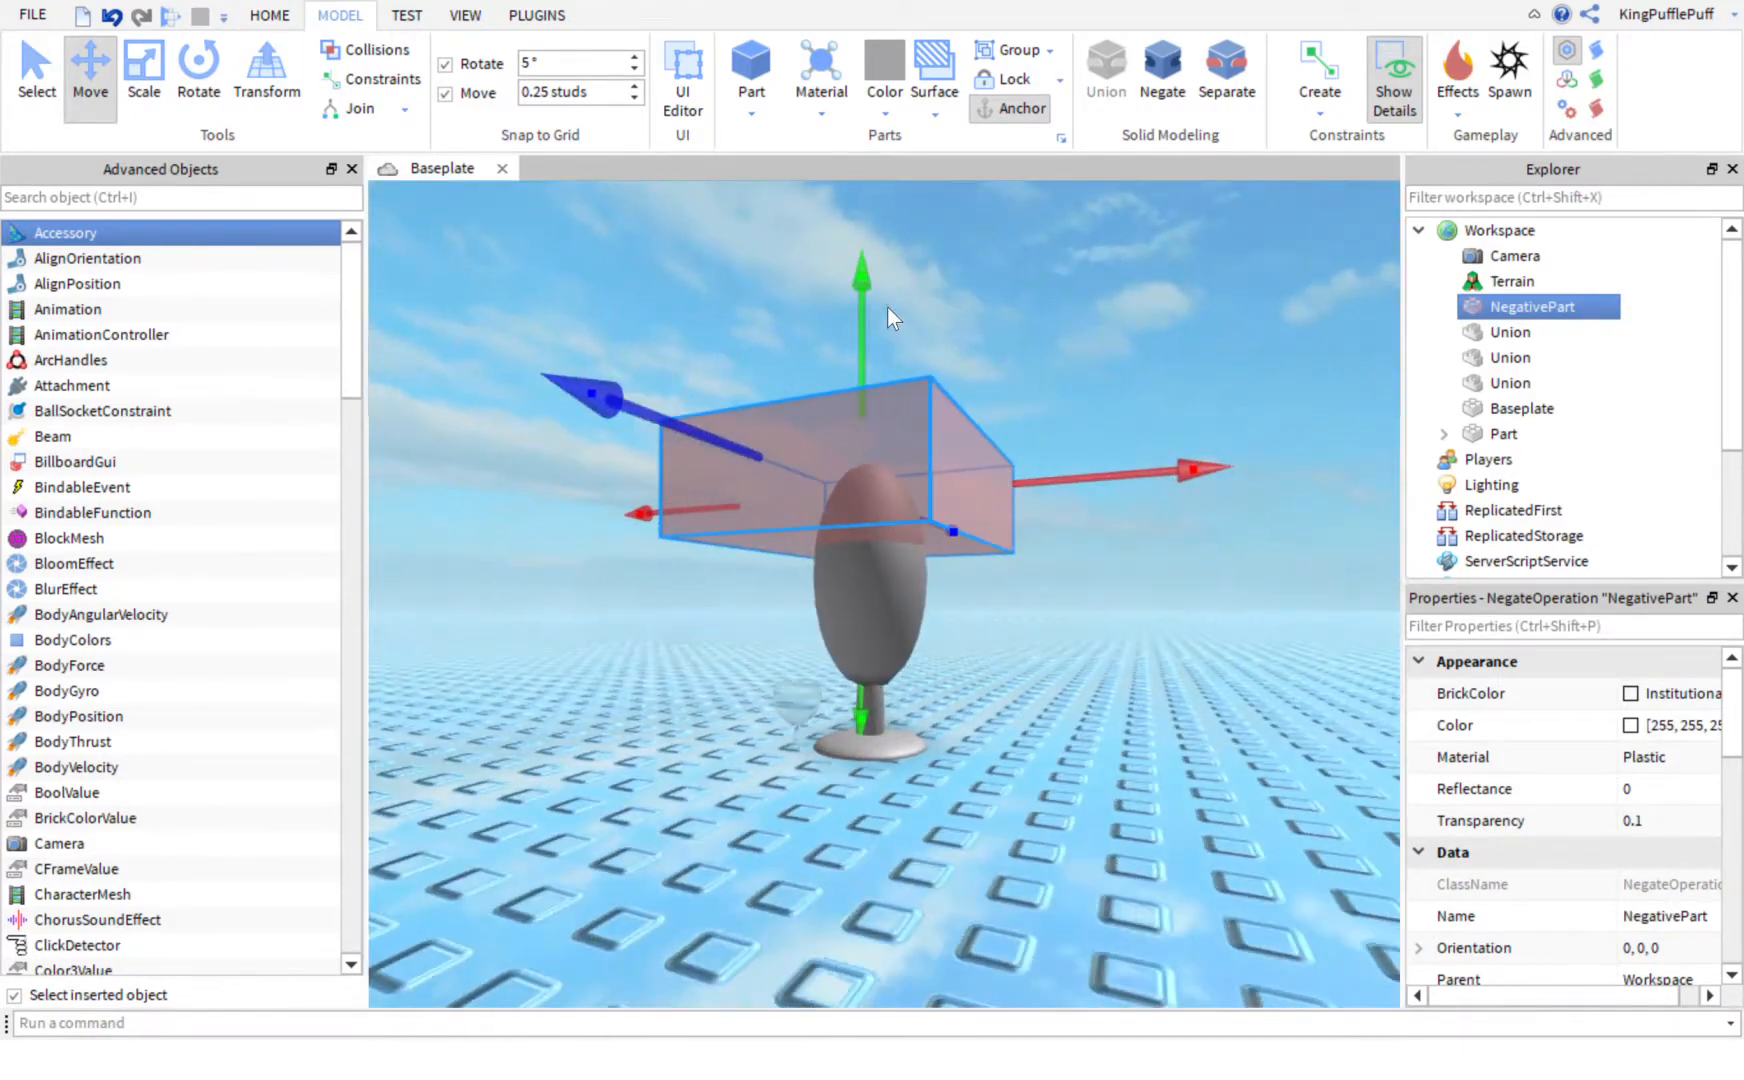
left_click_drag(880, 461, 930, 606)
Step: Duplicate the negative slab and union one copy with the bowl to cut off its rounded top
key("ctrl+d")
left_click(918, 610, "ctrl")
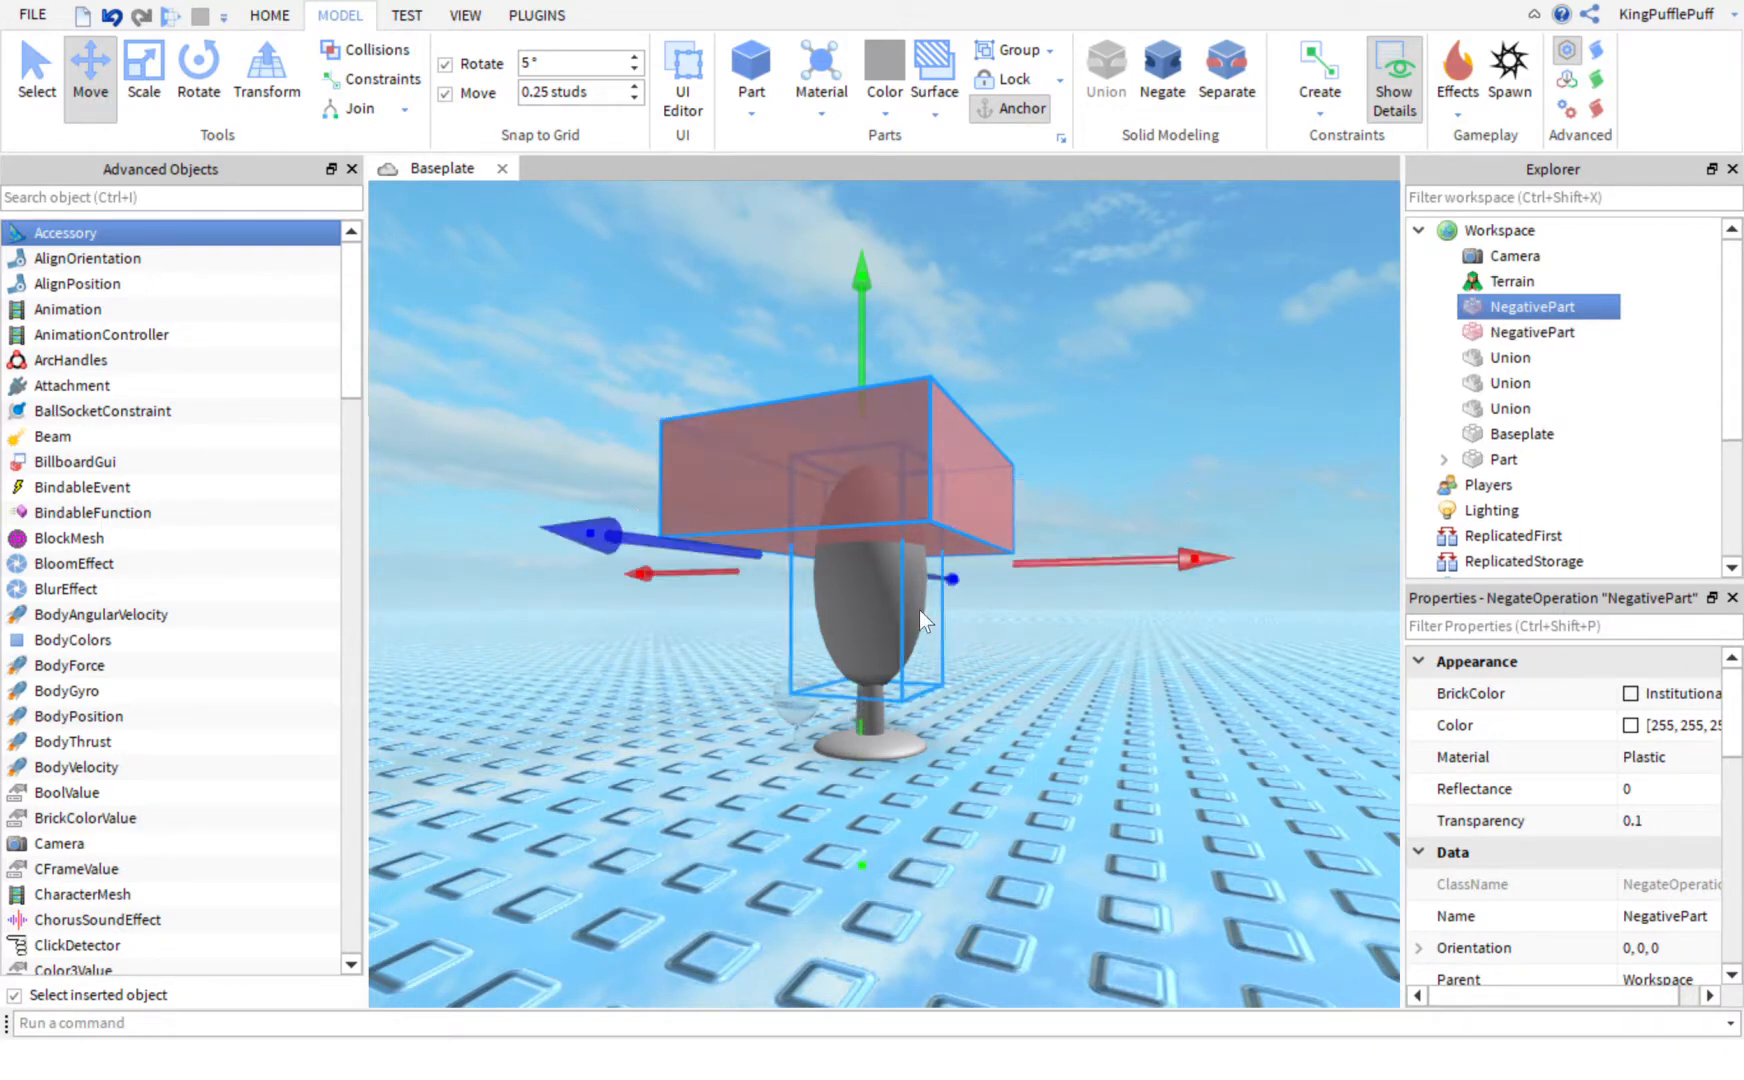
left_click(1104, 95)
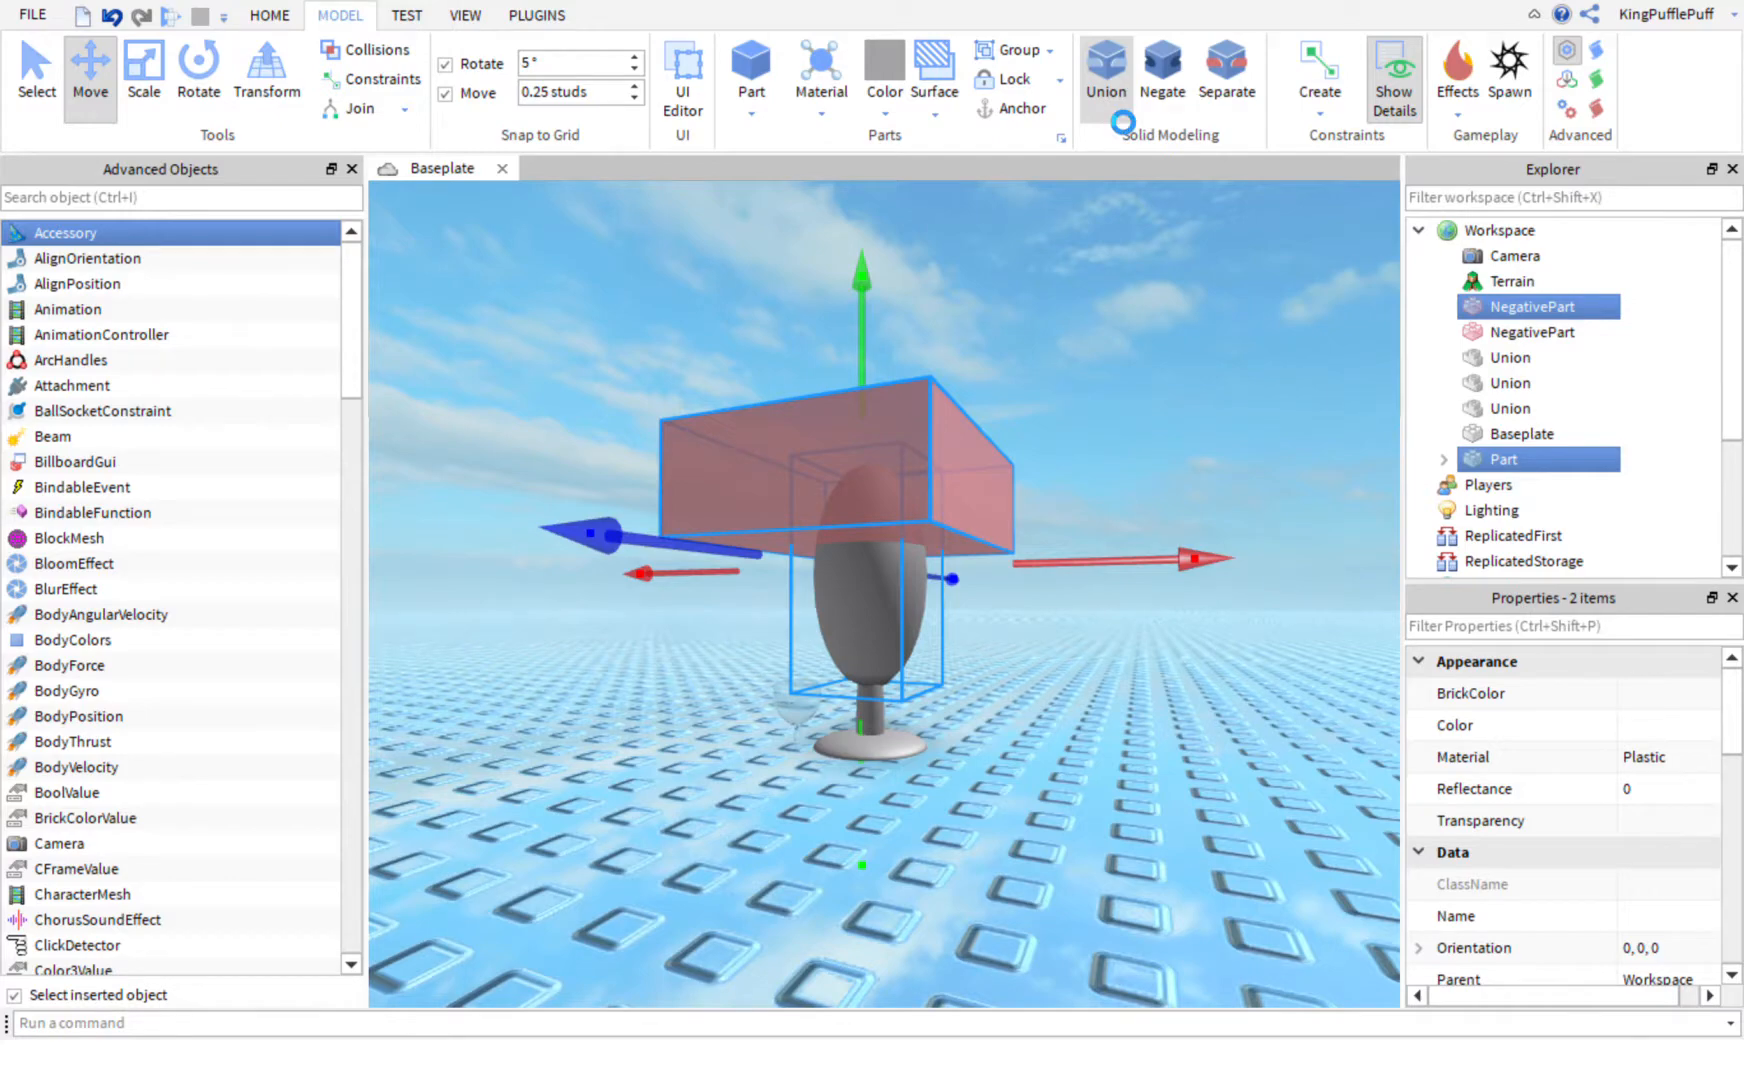
left_click(1127, 378)
right_click_drag(1127, 377, 1127, 377)
key("a")
Step: Set the trimmed bowl's transparency to 0.5
left_click(907, 394)
right_click_drag(907, 394, 875, 306)
right_click_drag(910, 659, 926, 681)
key("w")
key("s")
scroll(925, 682, "down", 6)
left_click(1510, 408)
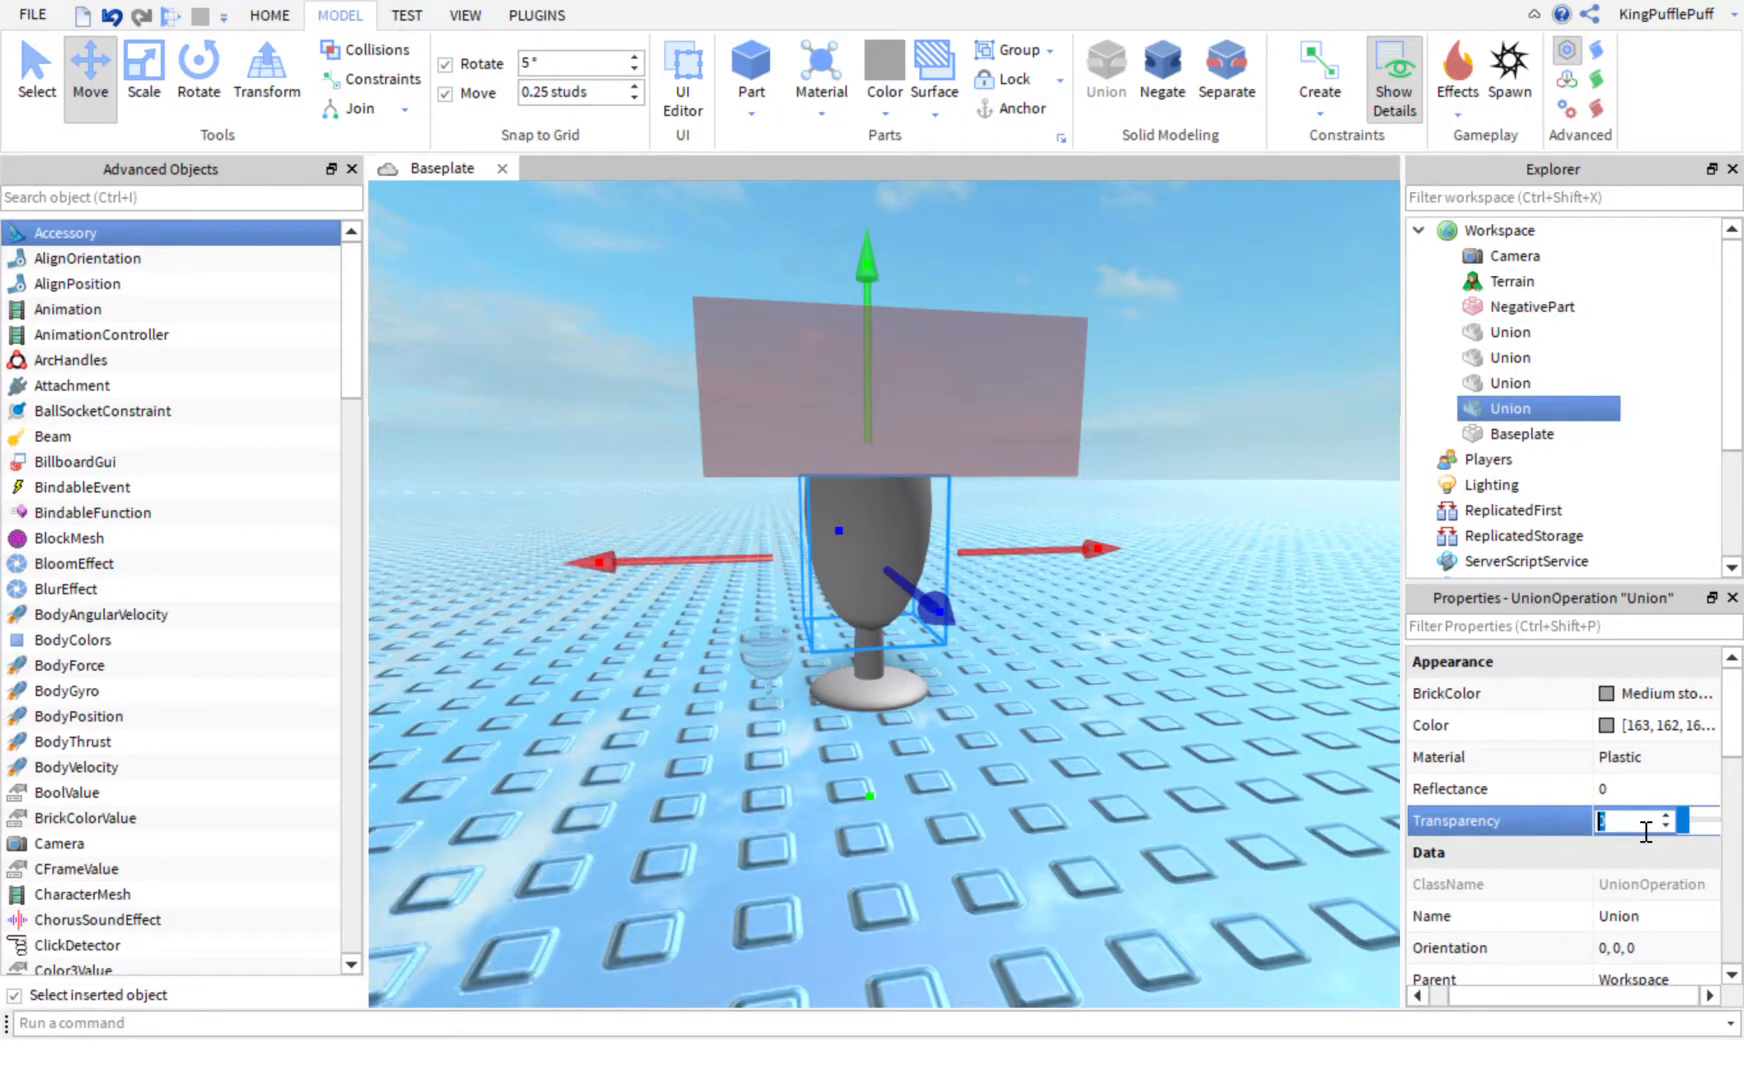
type(".5")
left_click(1085, 670)
right_click_drag(1085, 670, 1085, 670)
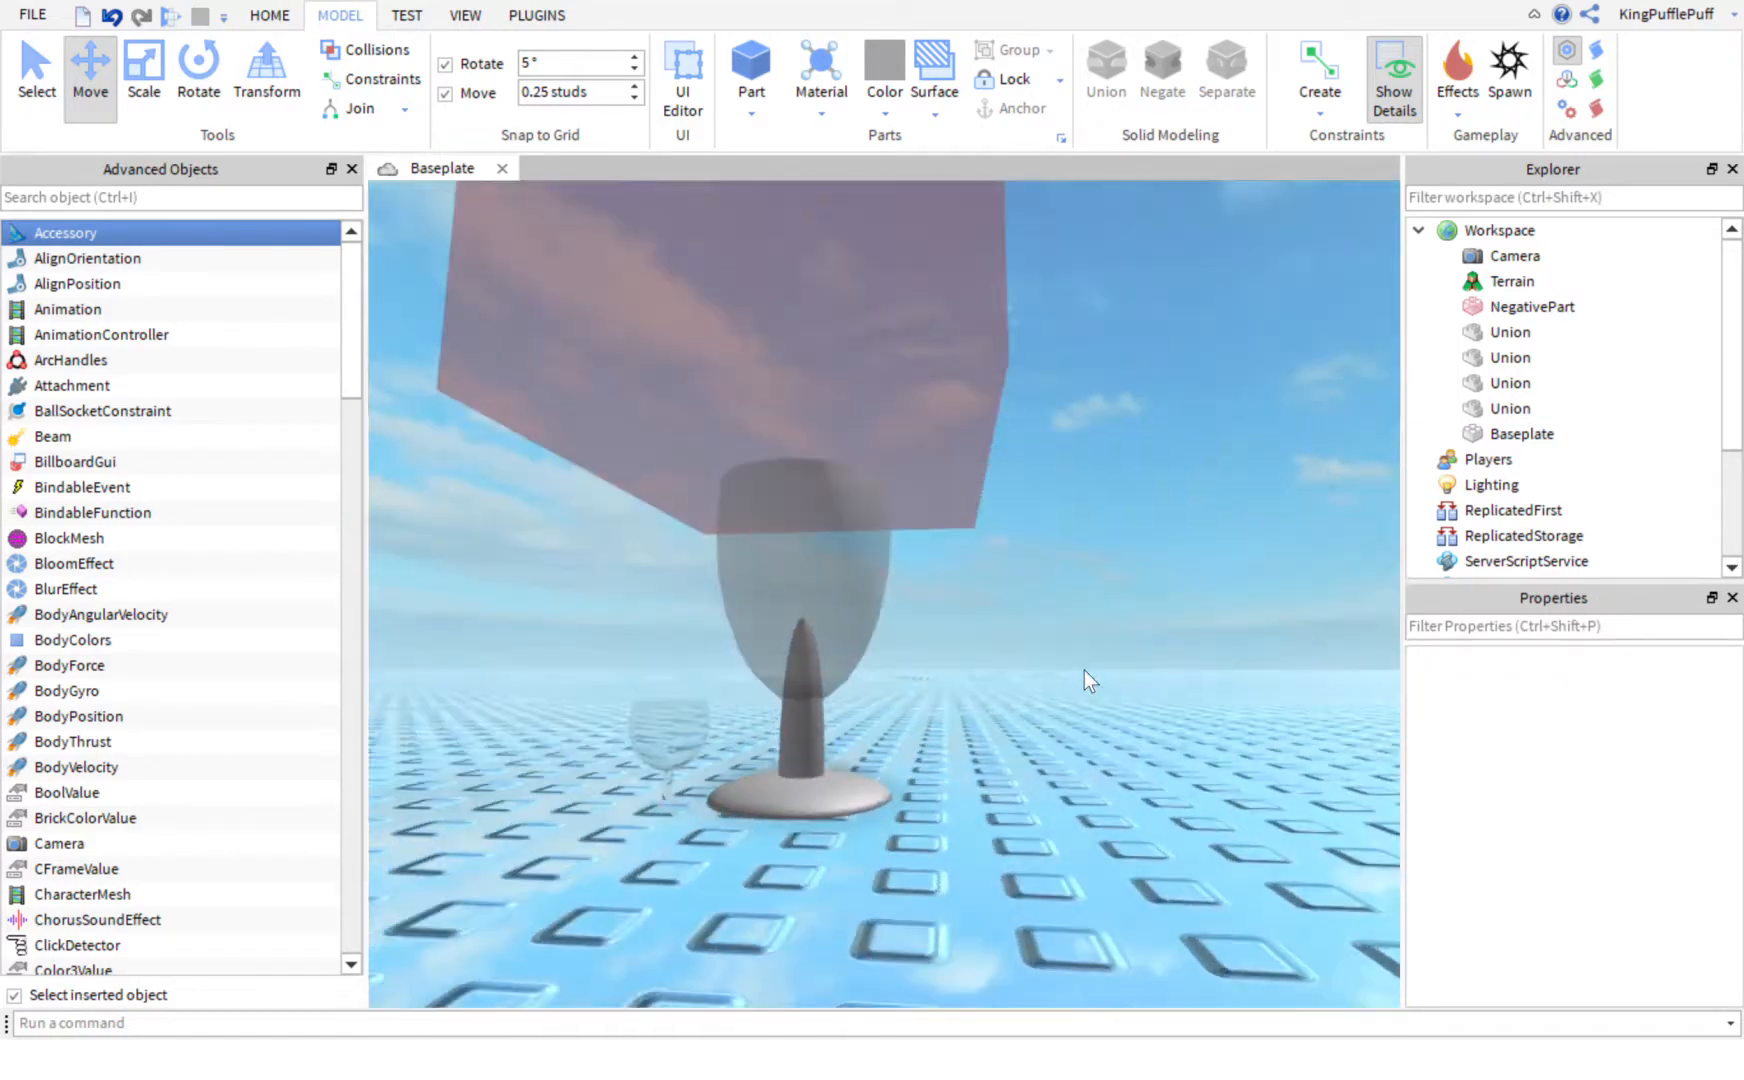
Step: Lower the negative slab over the stem's pointed tip inside the bowl and union it with the stem to cut the tip off
scroll(1085, 670, "down", 1)
left_click(938, 398)
scroll(895, 316, "down", 2)
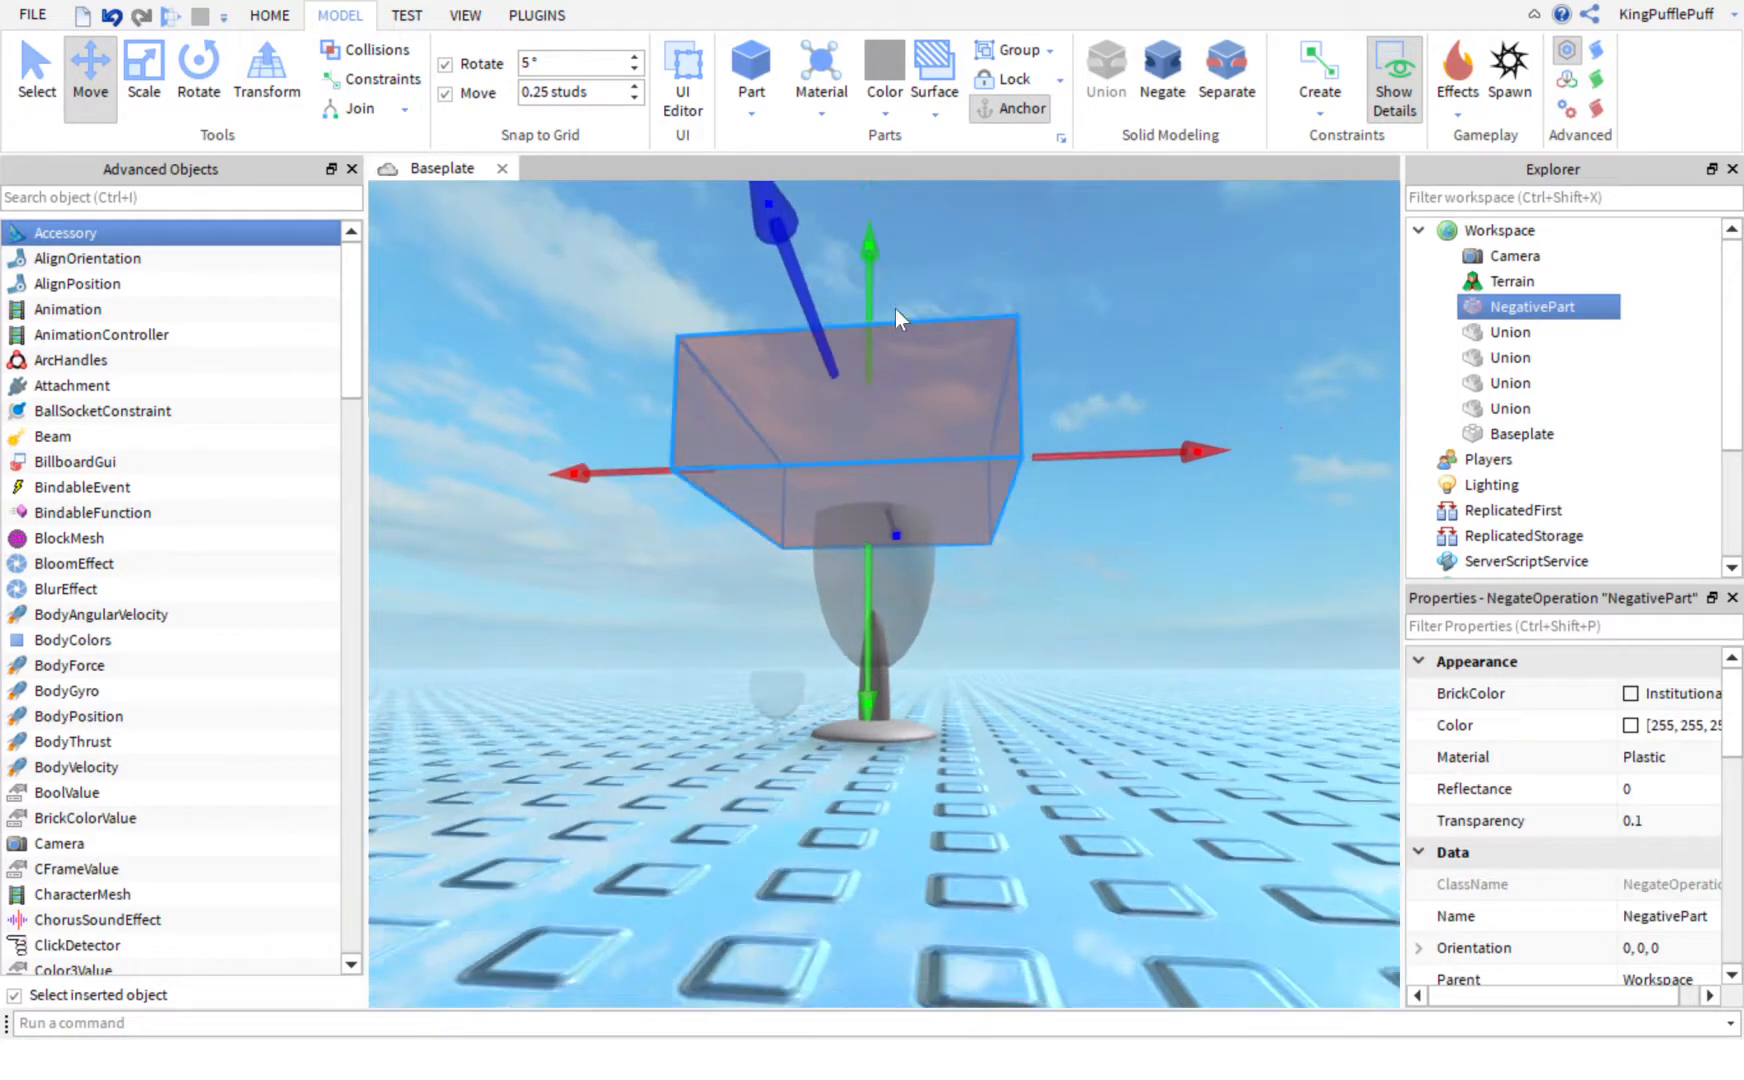
left_click_drag(902, 311, 914, 449)
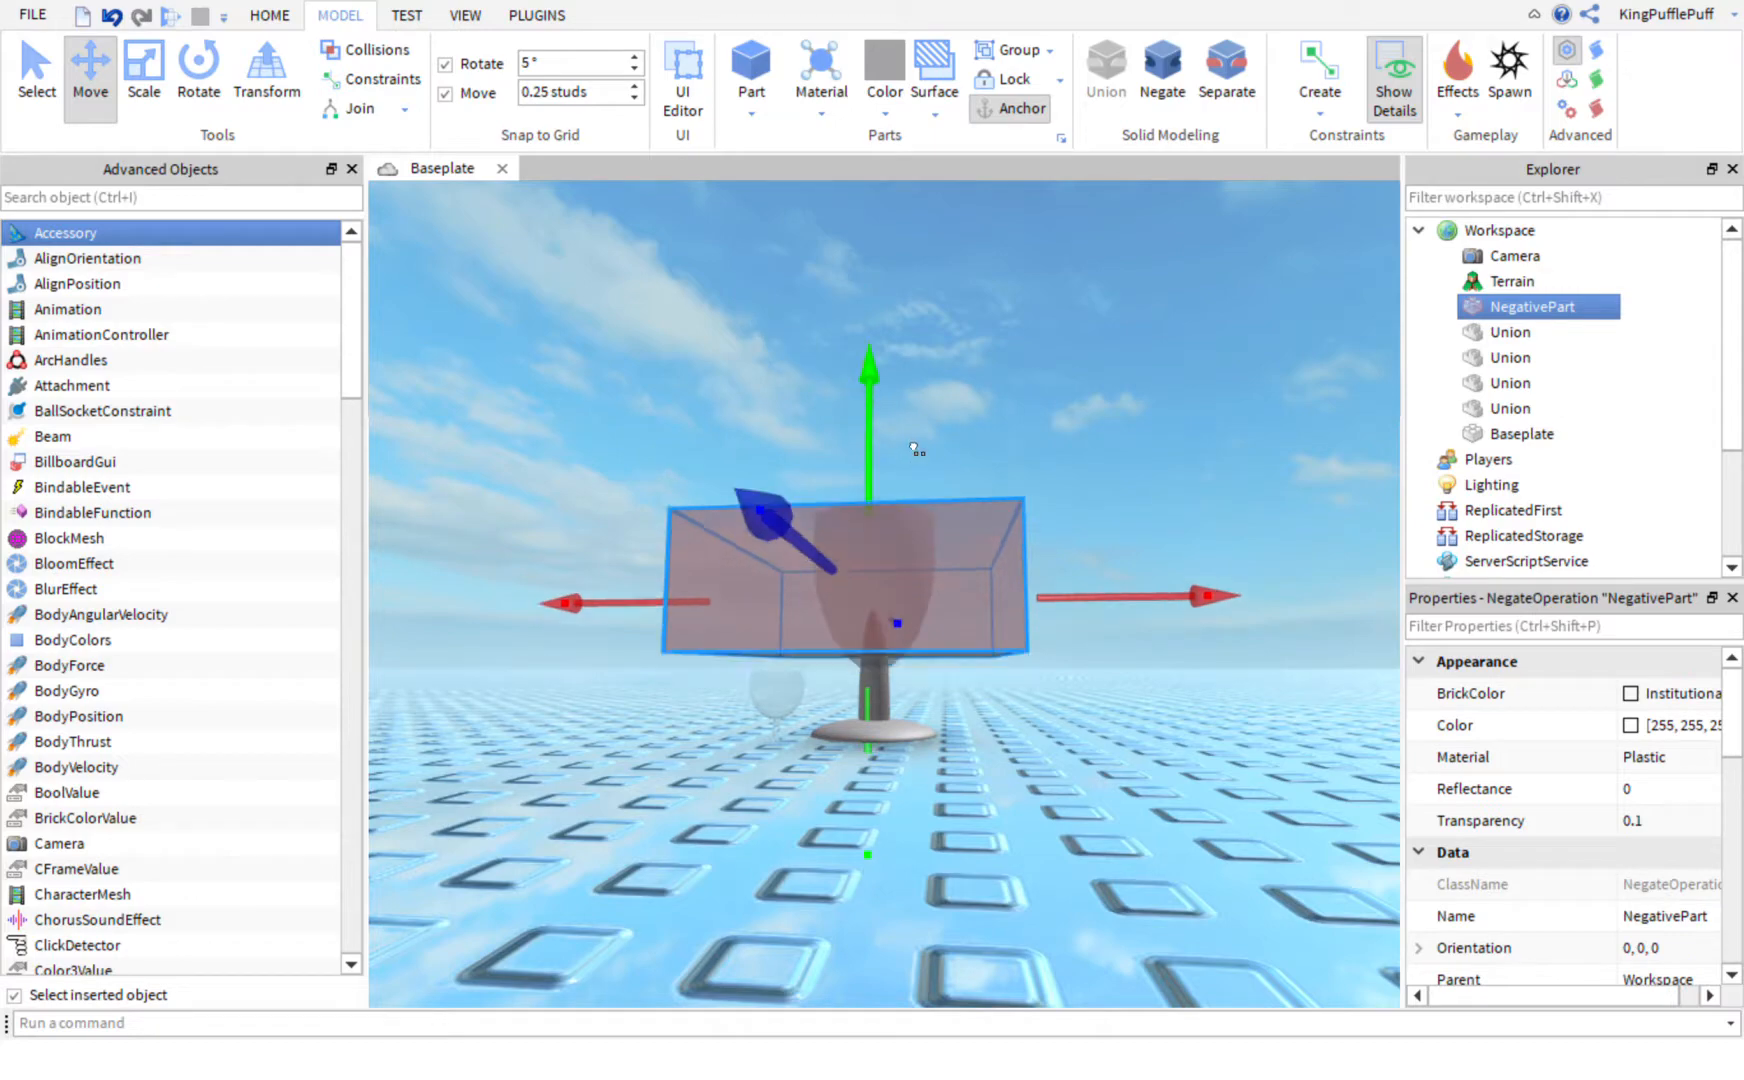
scroll(892, 426, "up", 5)
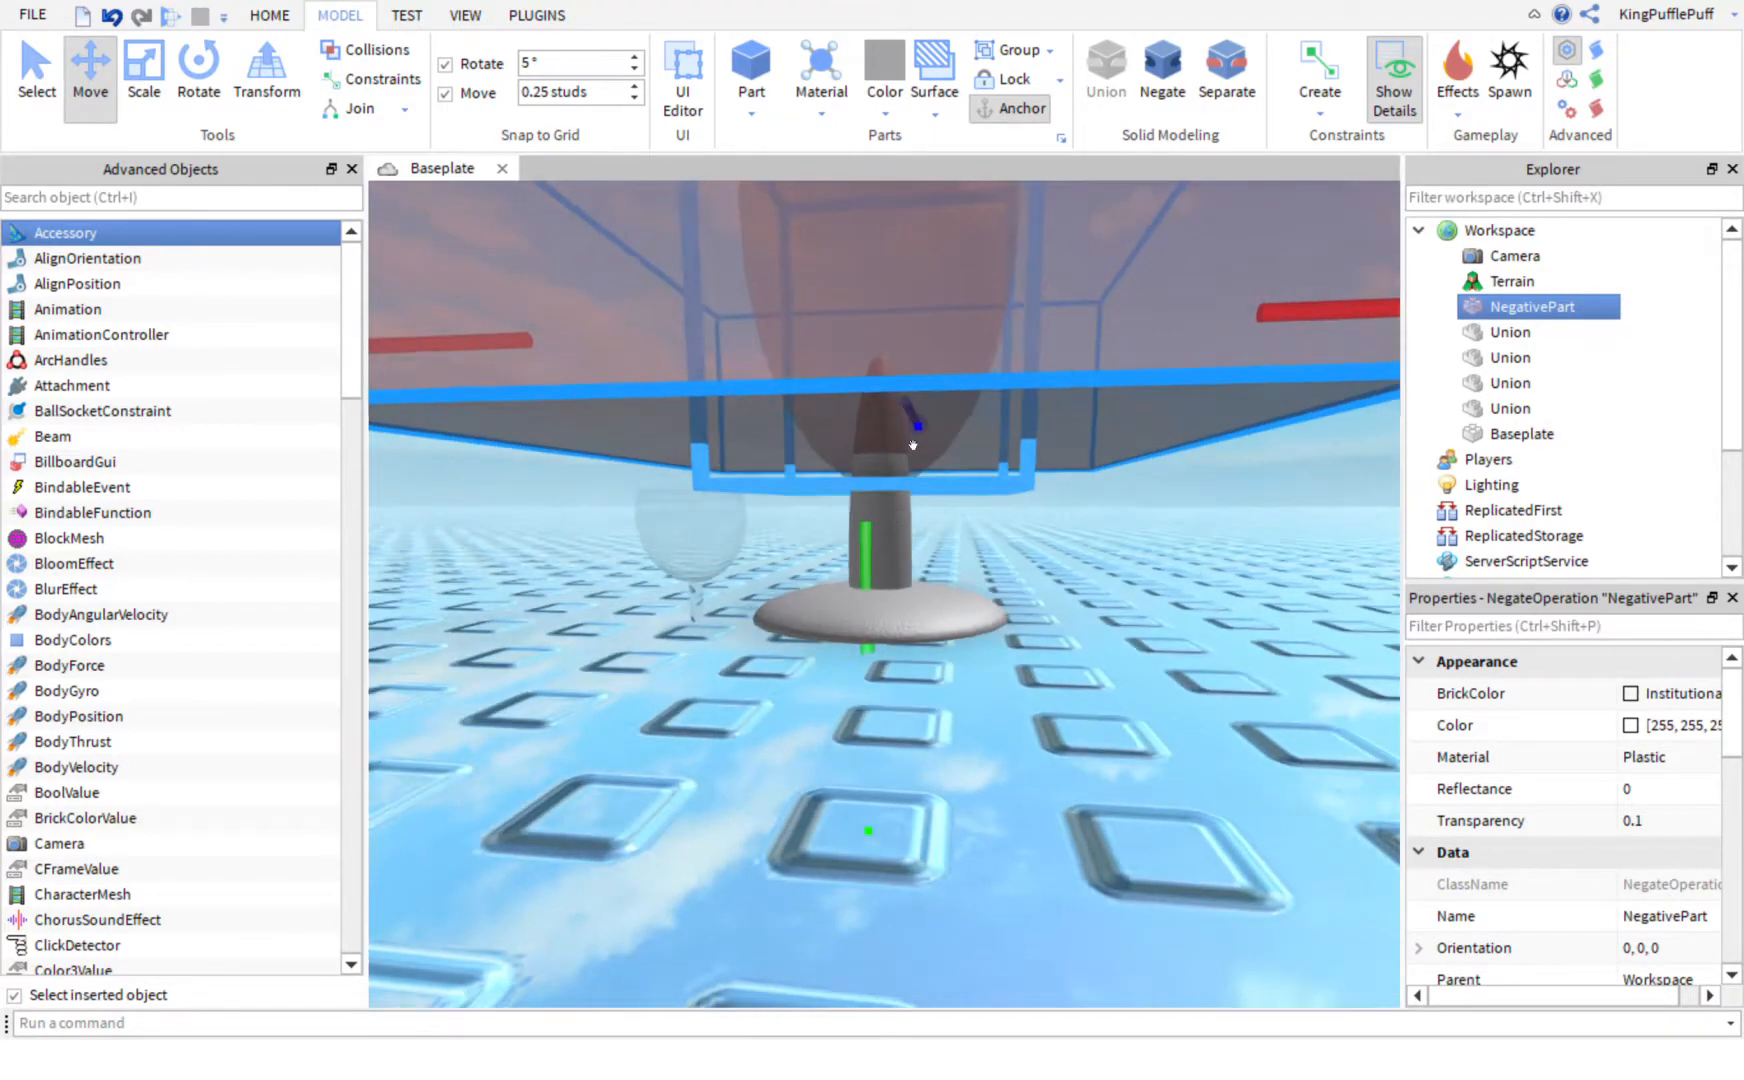
right_click_drag(928, 561, 903, 535)
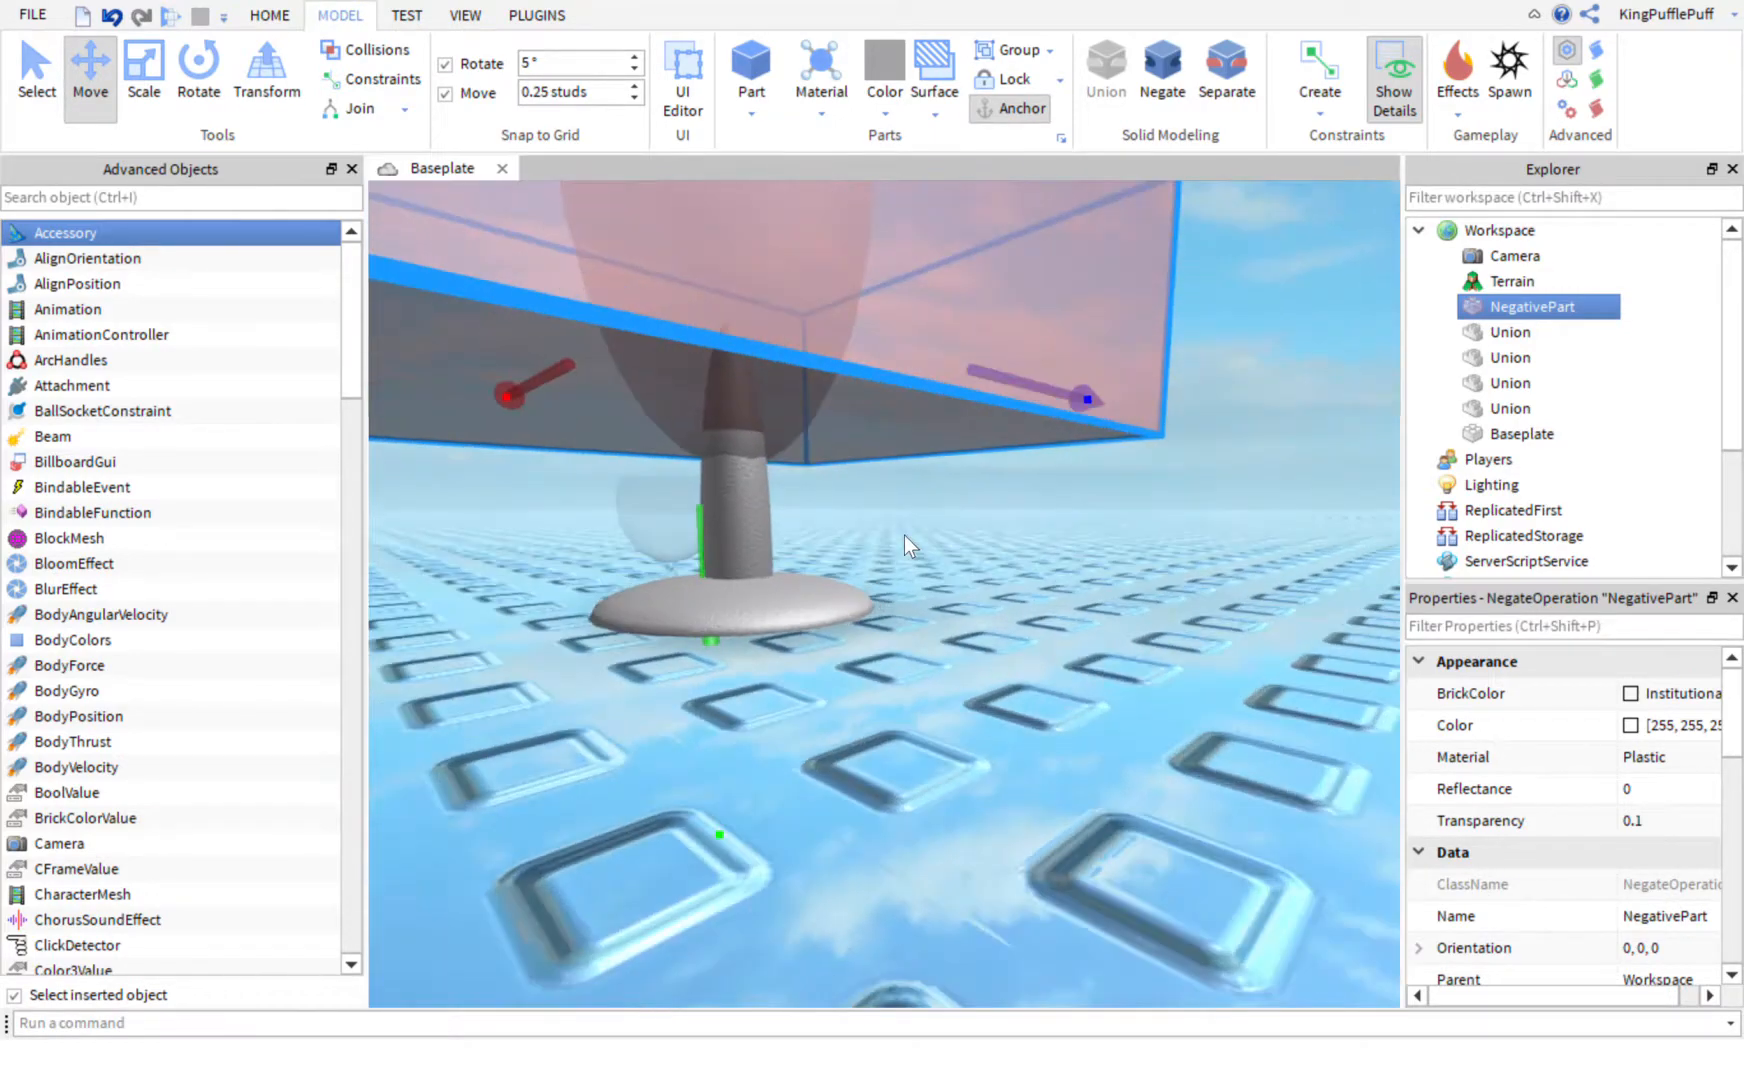
left_click(785, 535, "ctrl")
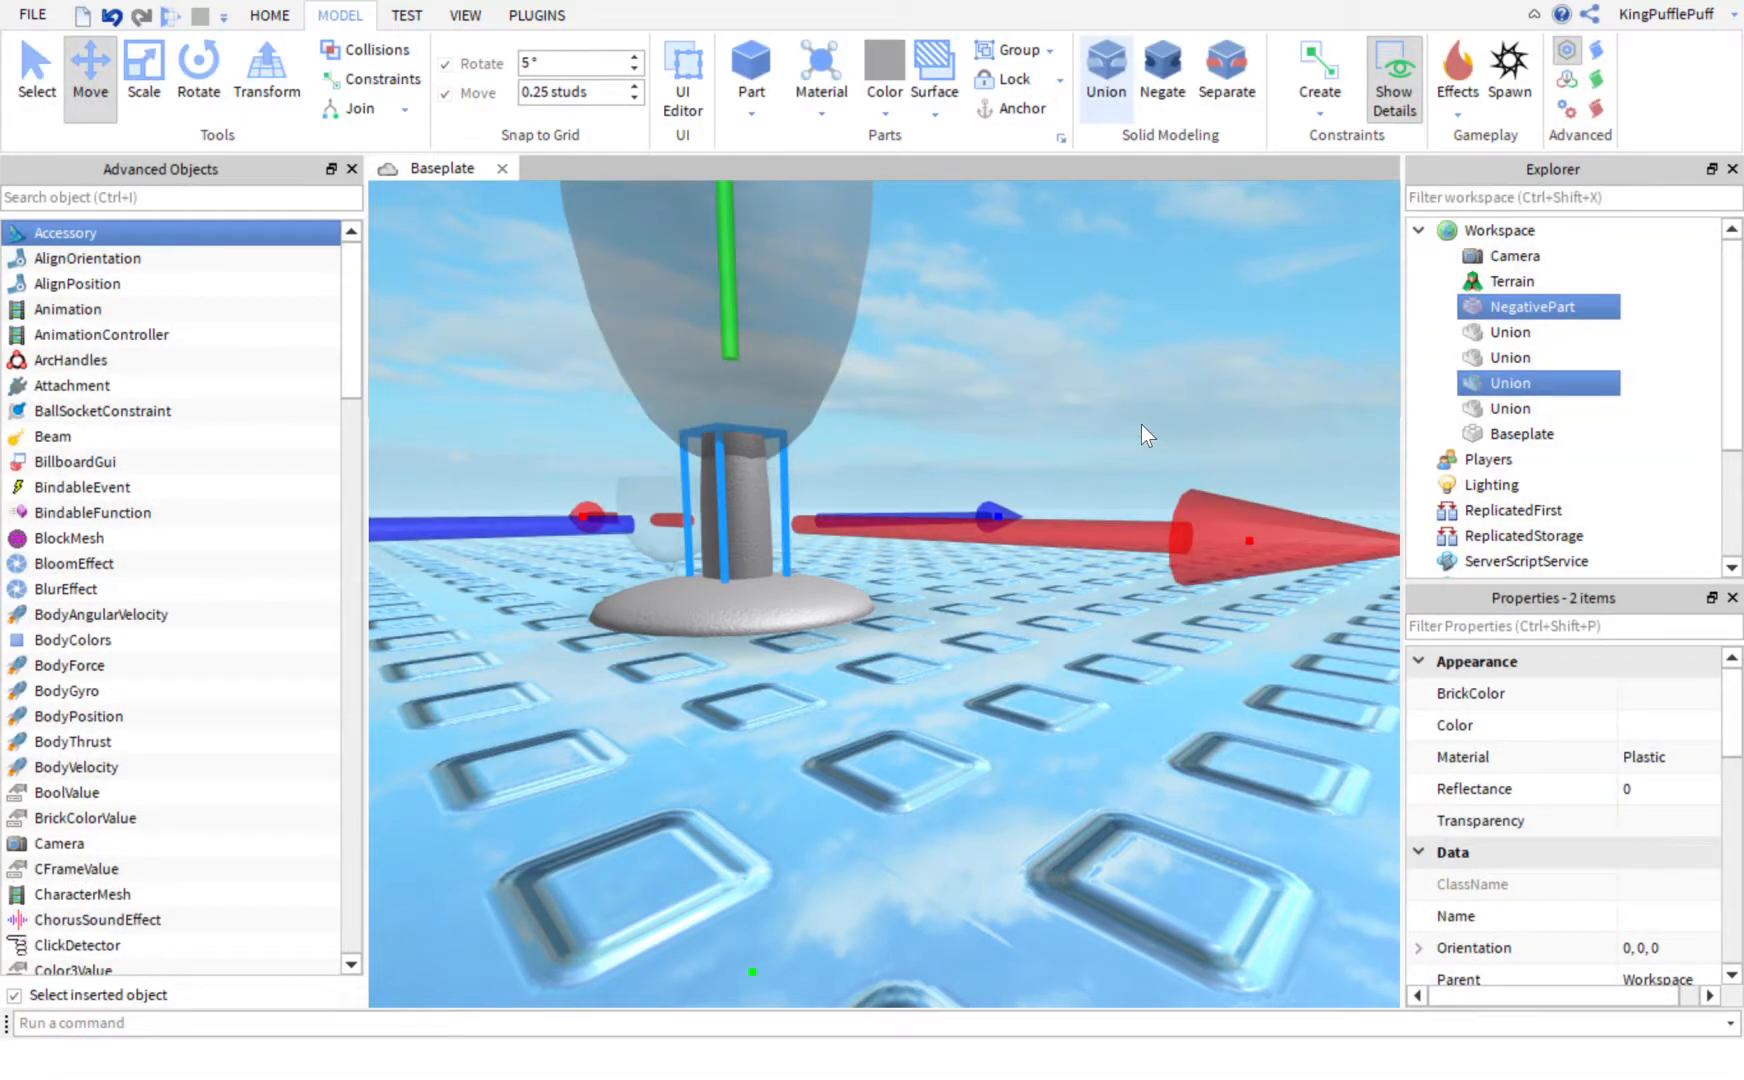
Step: Examine the trimmed stem and its joint with the bowl from several angles
left_click(1089, 679)
key("s")
right_click_drag(1089, 678, 1044, 676)
key("w")
key("s")
key("w")
right_click_drag(1011, 456, 1031, 474)
key("s")
Step: Union the base disc, stem and bowl into a single object
left_click(950, 619)
left_click(1017, 408)
key("s")
left_click_drag(788, 600, 783, 684)
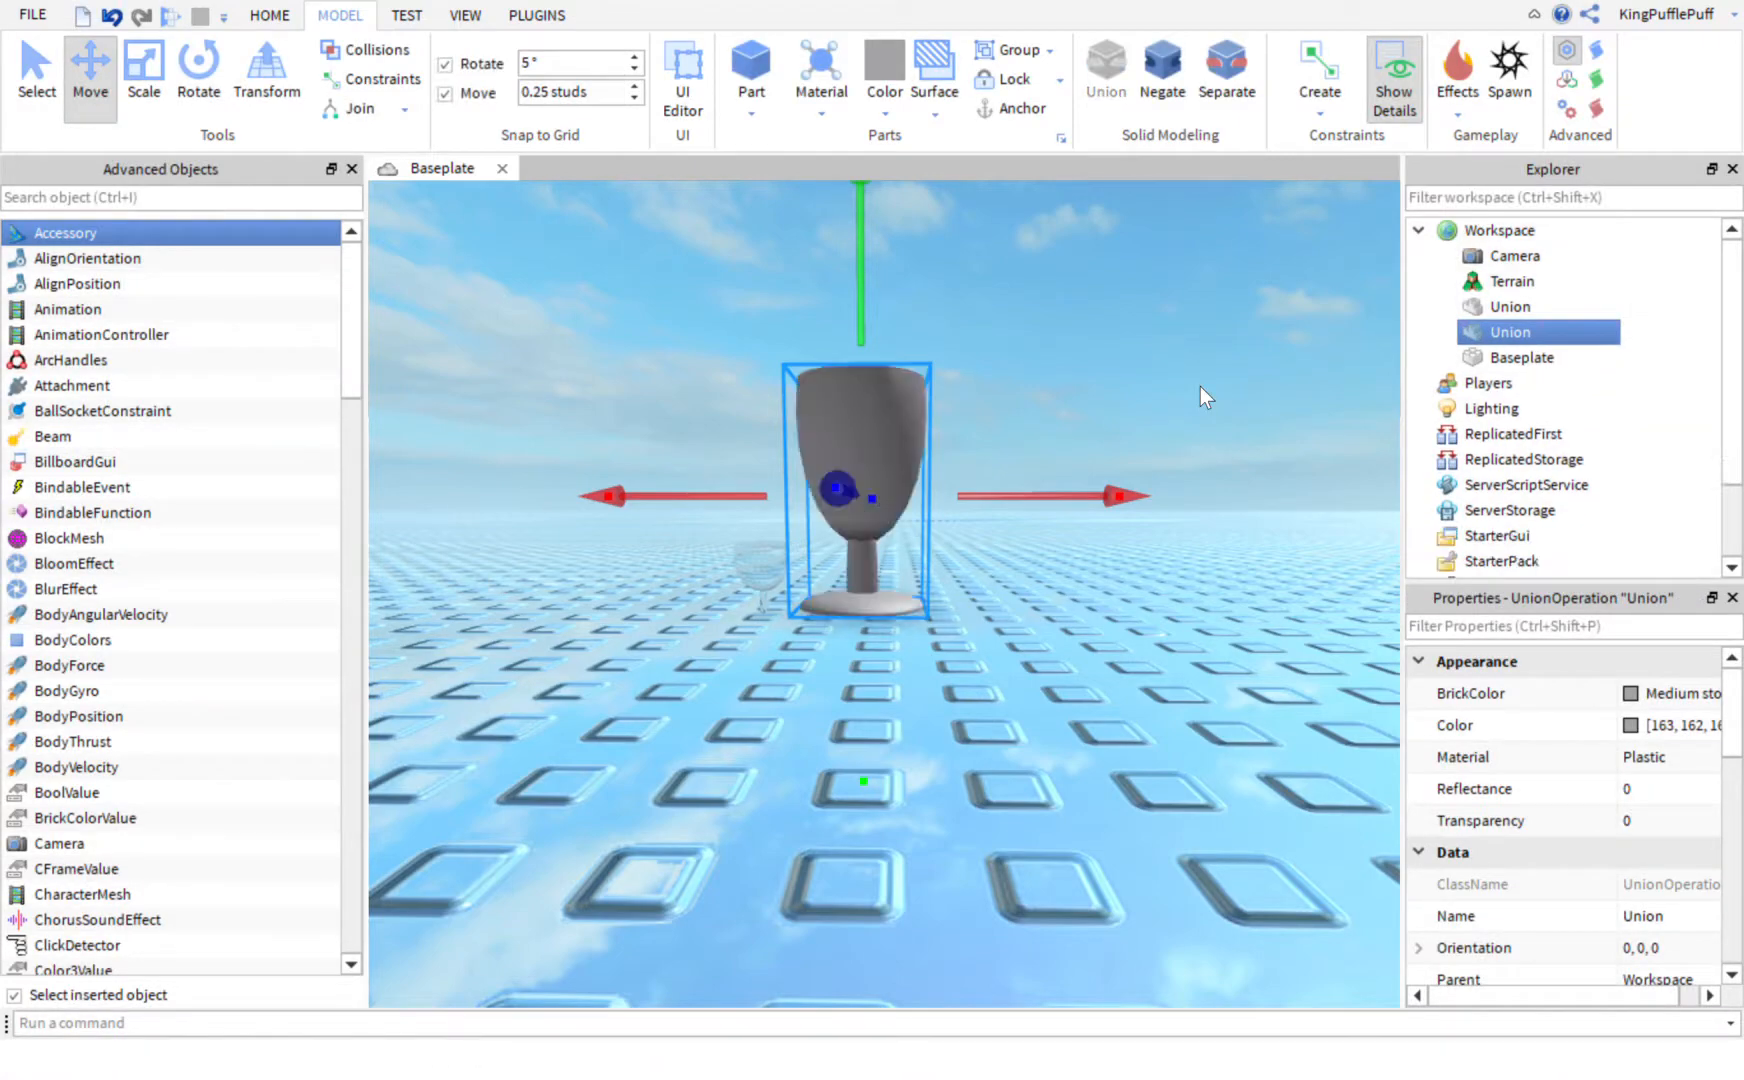
Step: Check the combined glass and undo its union, separating the base, stem and bowl again
scroll(1200, 386, "up", 3)
right_click_drag(1200, 386, 1200, 386)
scroll(1200, 388, "down", 5)
scroll(1198, 388, "up", 2)
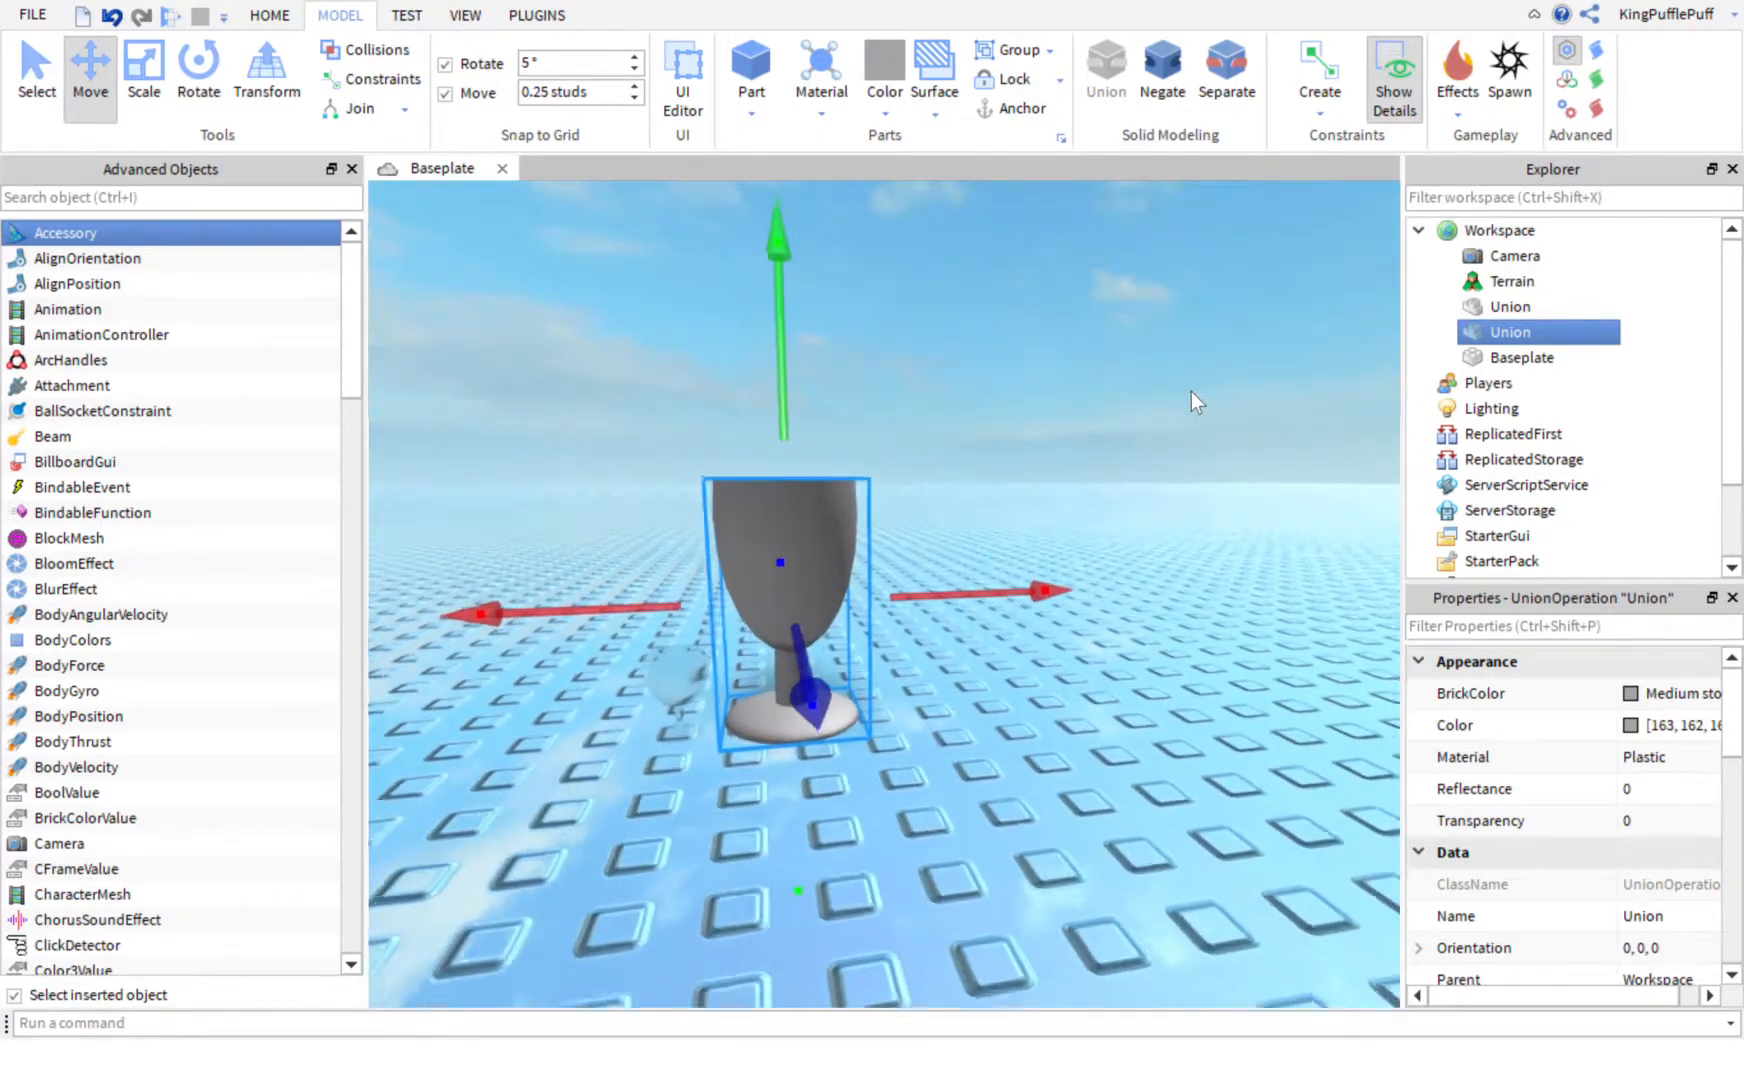
left_click(1155, 416)
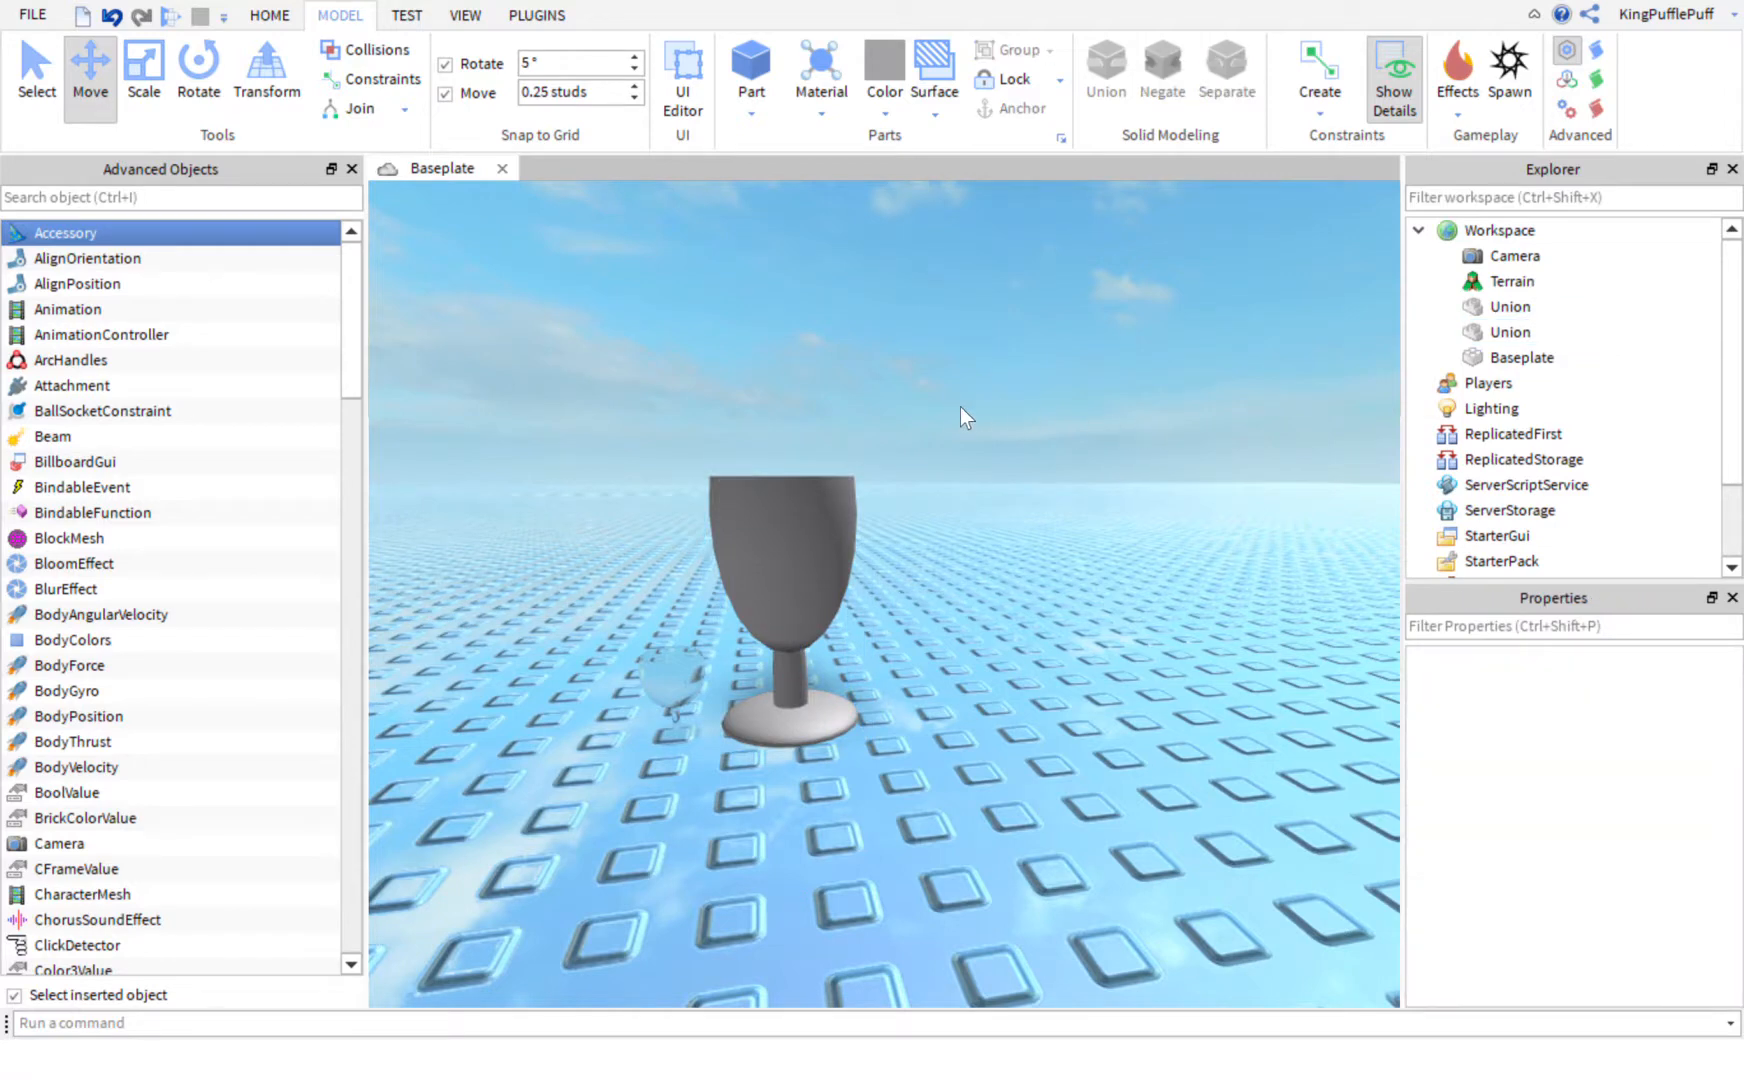
key("ctrl+z")
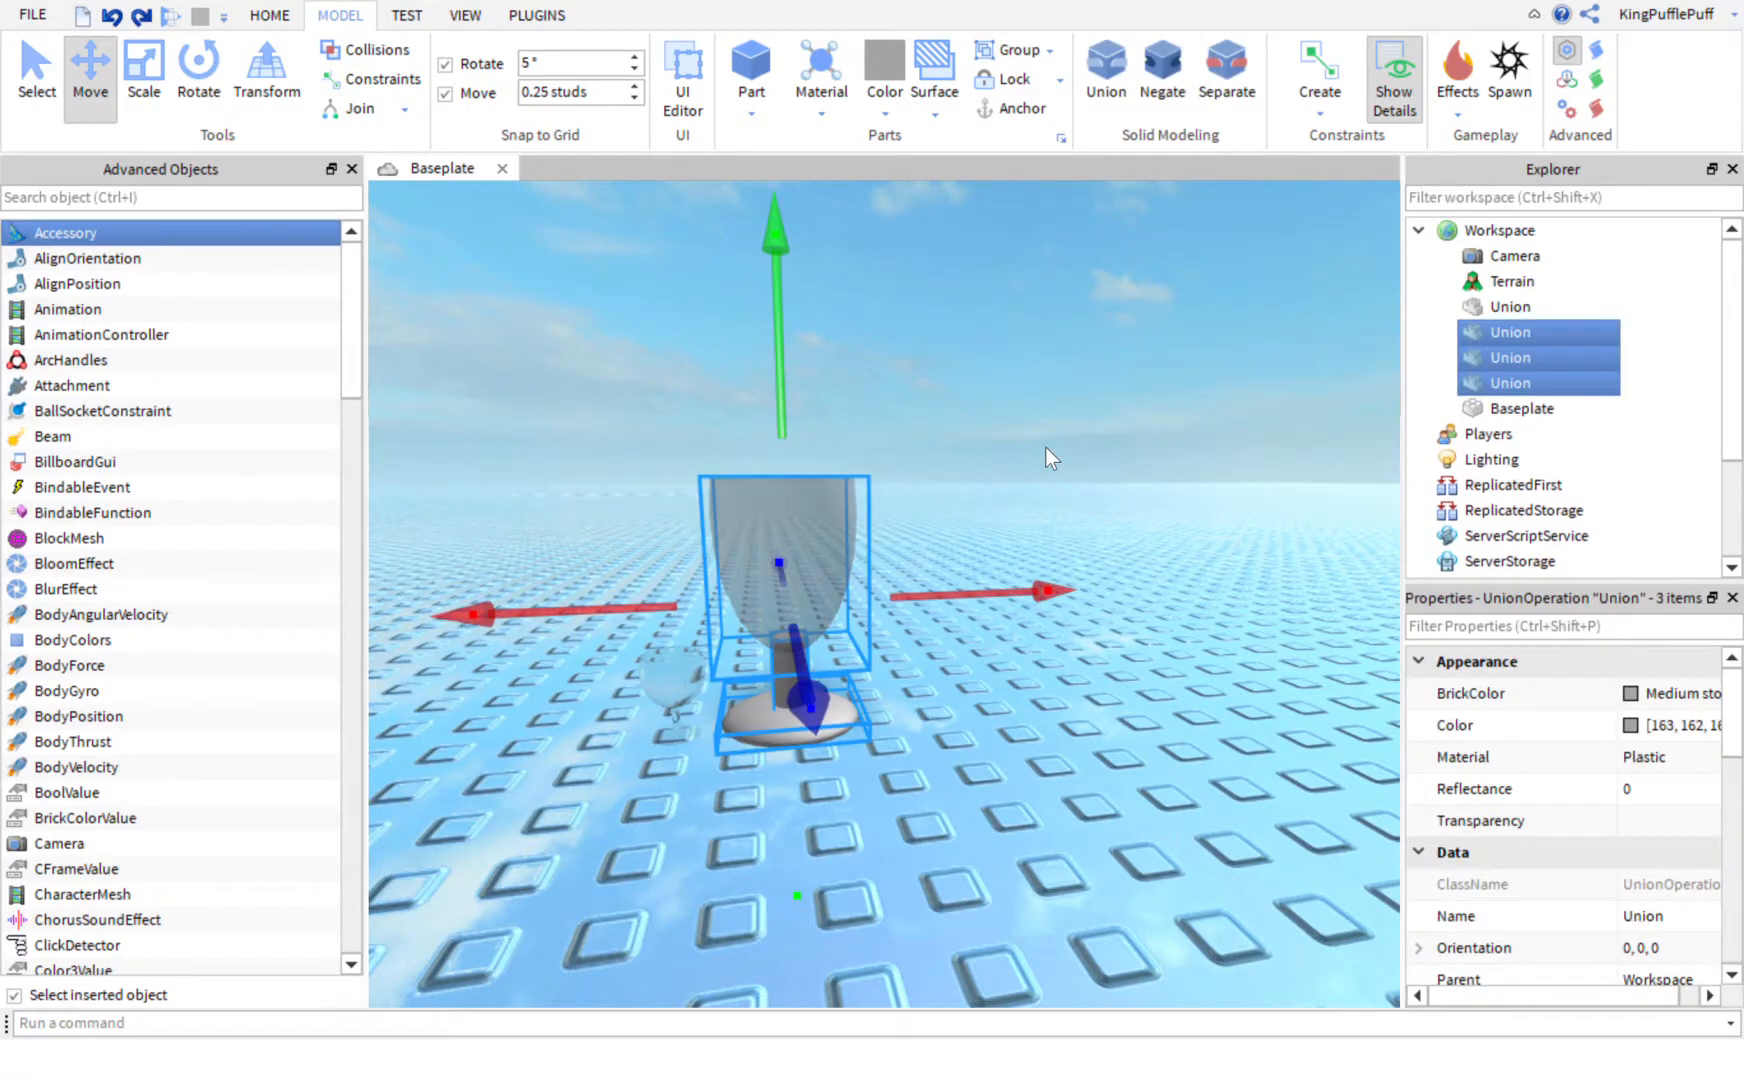
Step: Duplicate the transparent bowl and move the copy slightly upward
left_click(1045, 446)
left_click(824, 537)
key("f")
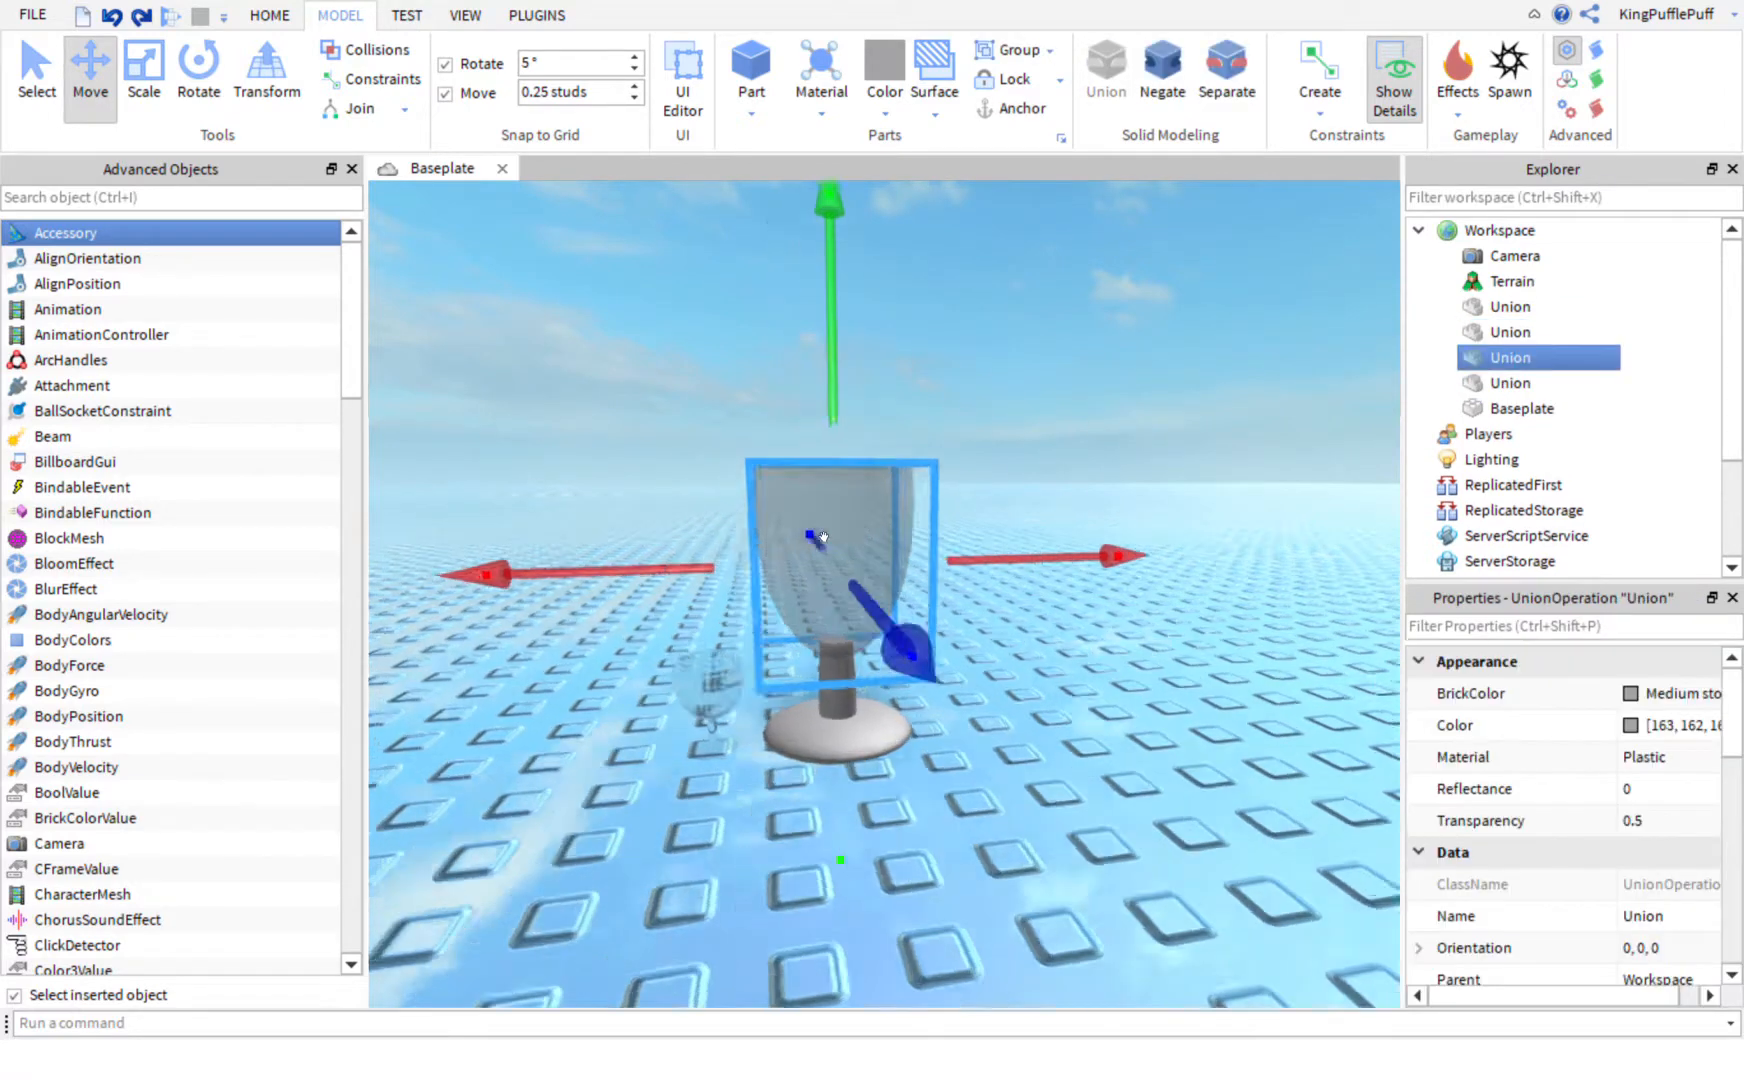
key("ctrl+d")
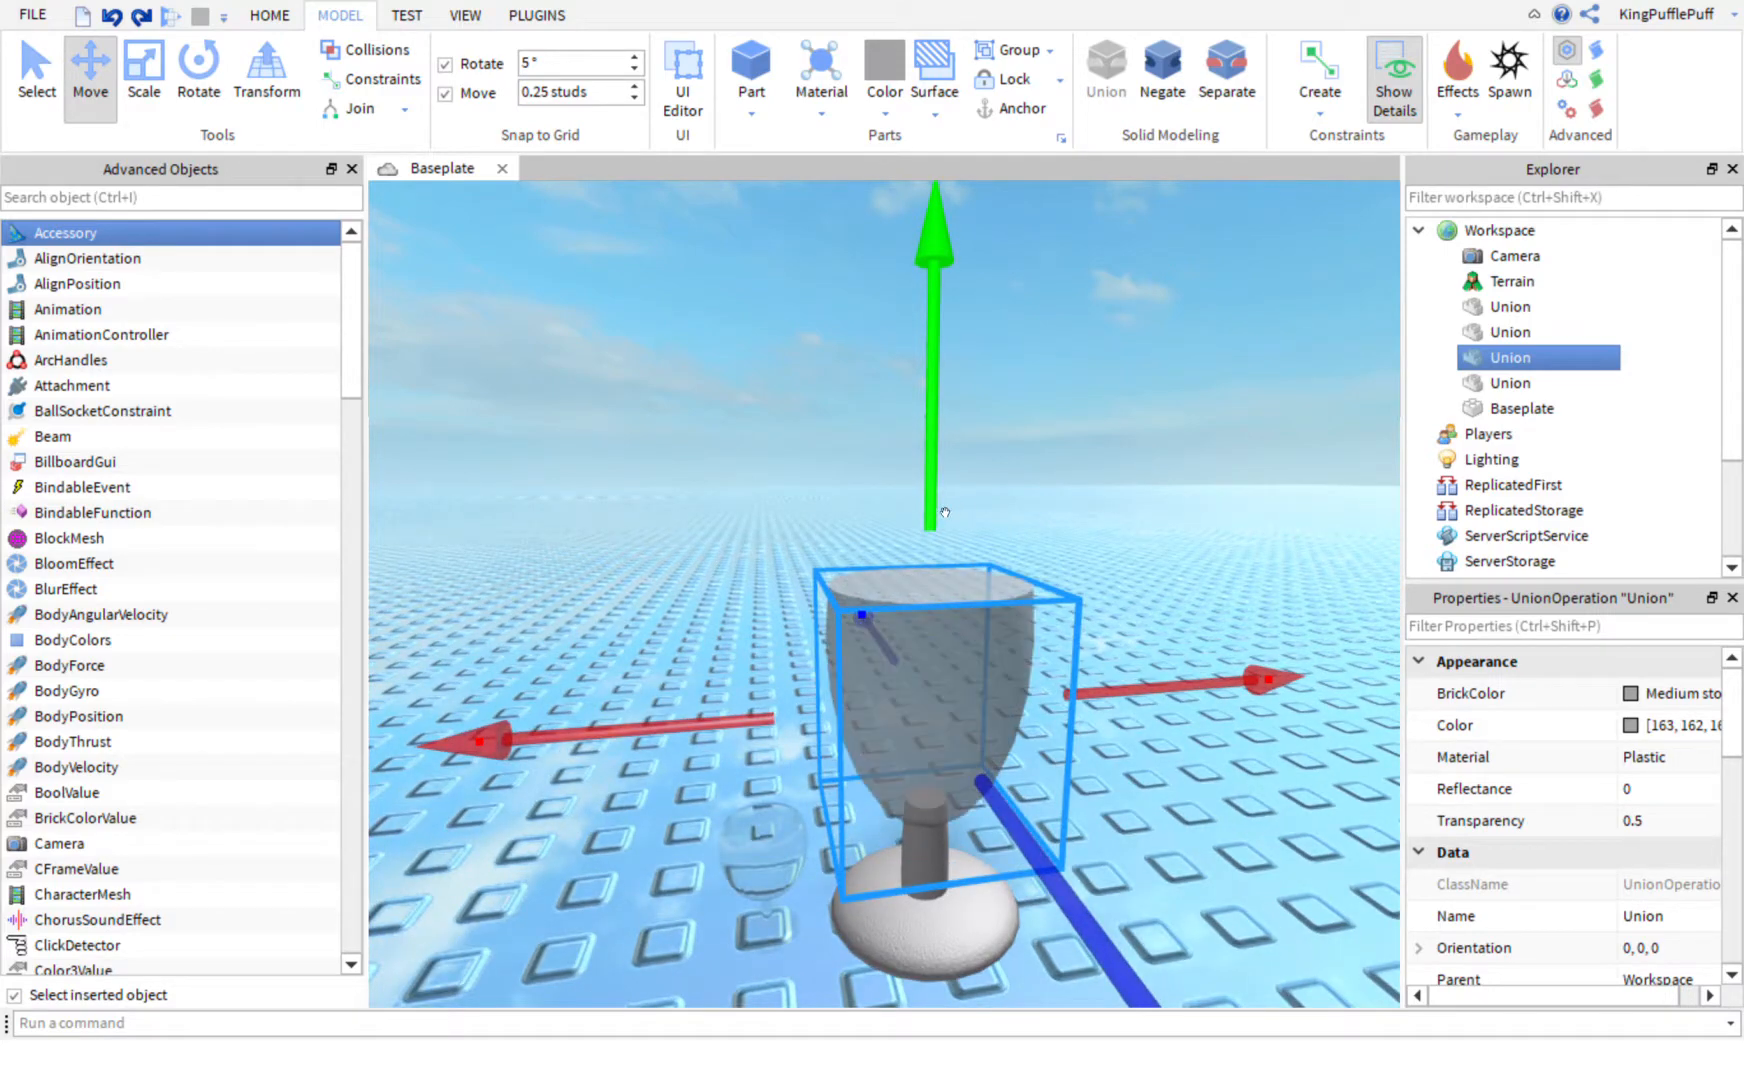
left_click_drag(946, 511, 966, 457)
key("d")
right_click_drag(950, 471, 926, 450)
Step: Scale the bowl copy down to fit inside the original, setting the move snap to 0.05 studs for fine adjustment
left_click(144, 79)
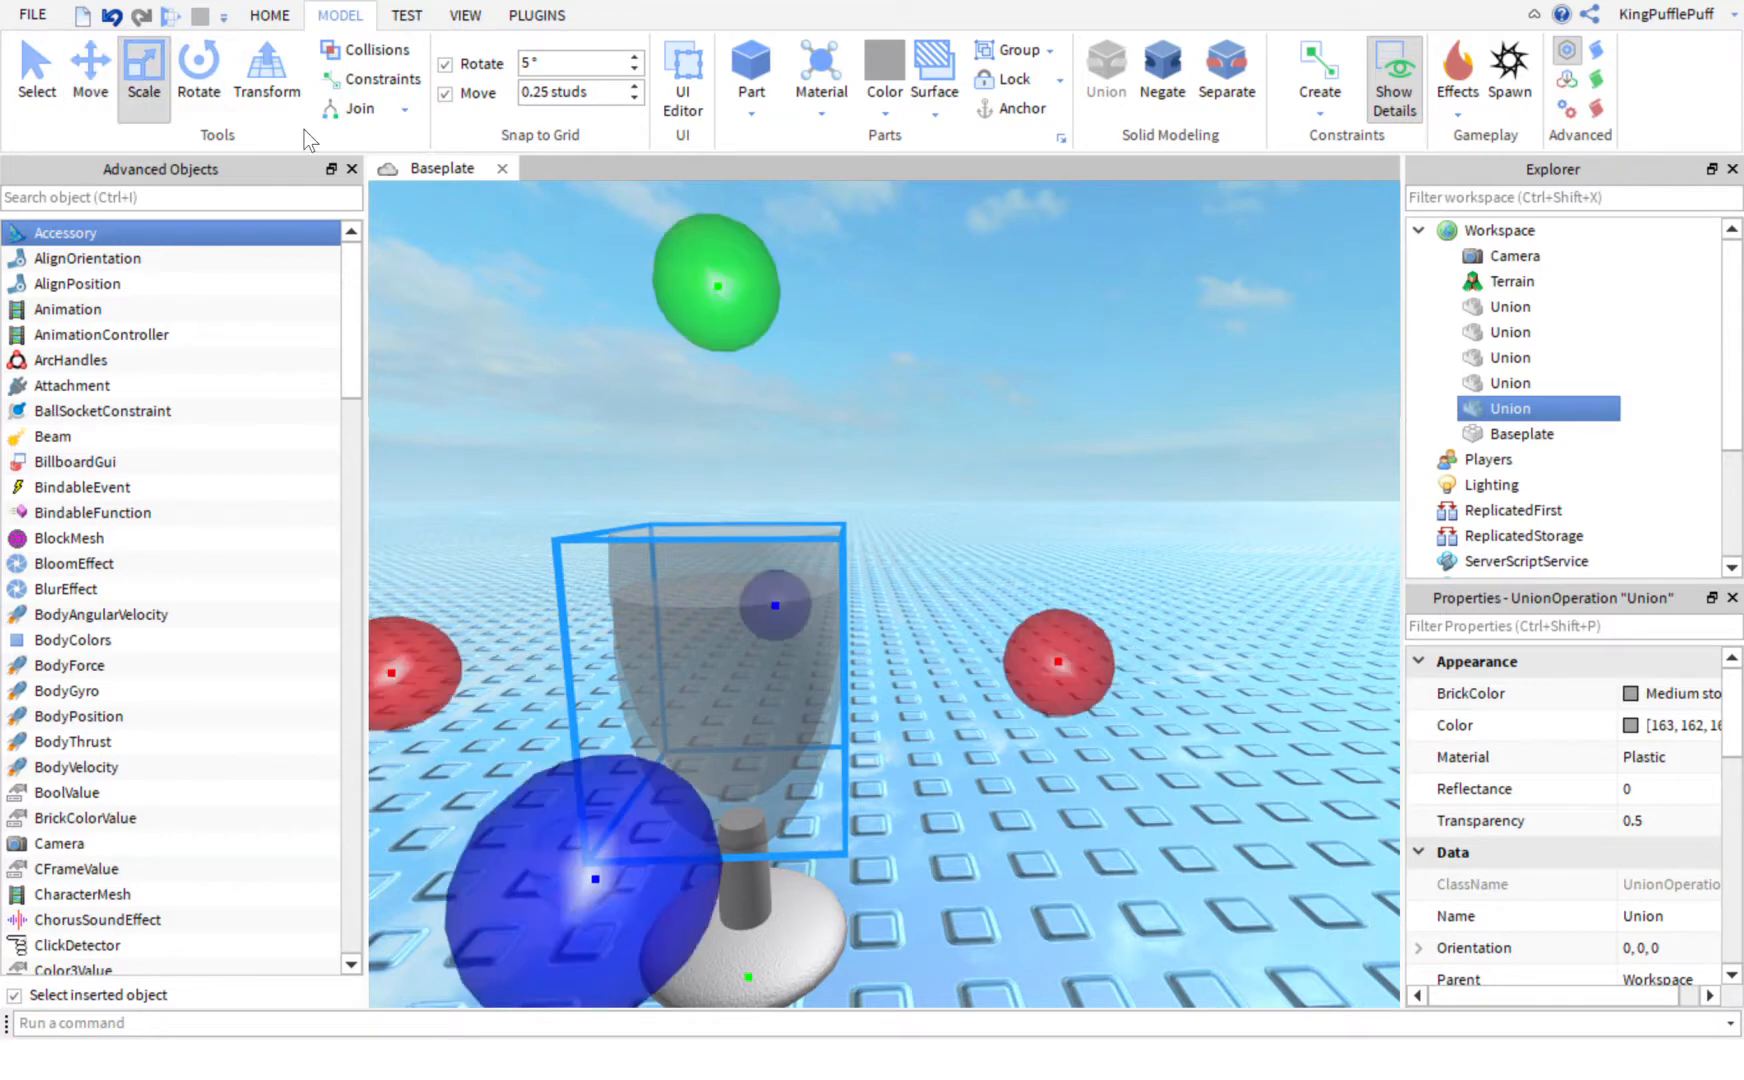
left_click_drag(722, 296, 727, 333)
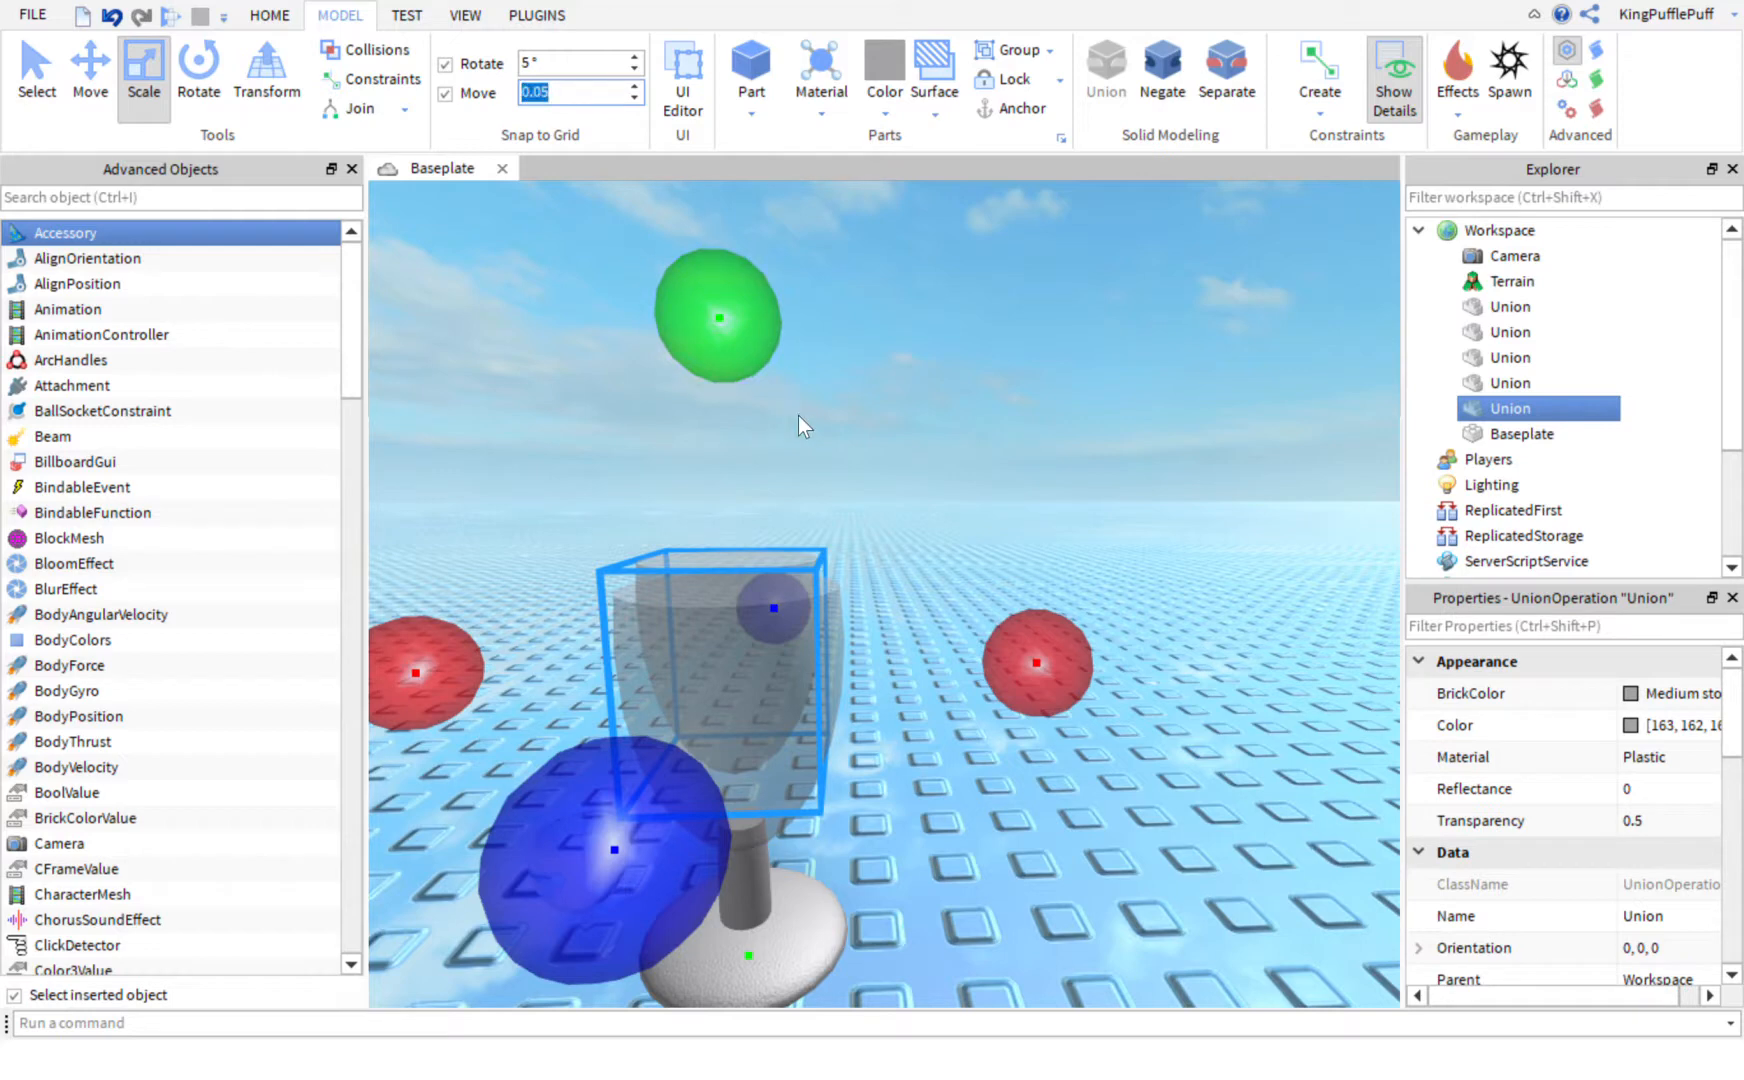
left_click_drag(770, 370, 788, 342)
scroll(997, 429, "up", 3)
right_click_drag(996, 428, 997, 428)
scroll(997, 428, "down", 3)
left_click_drag(843, 454, 843, 448)
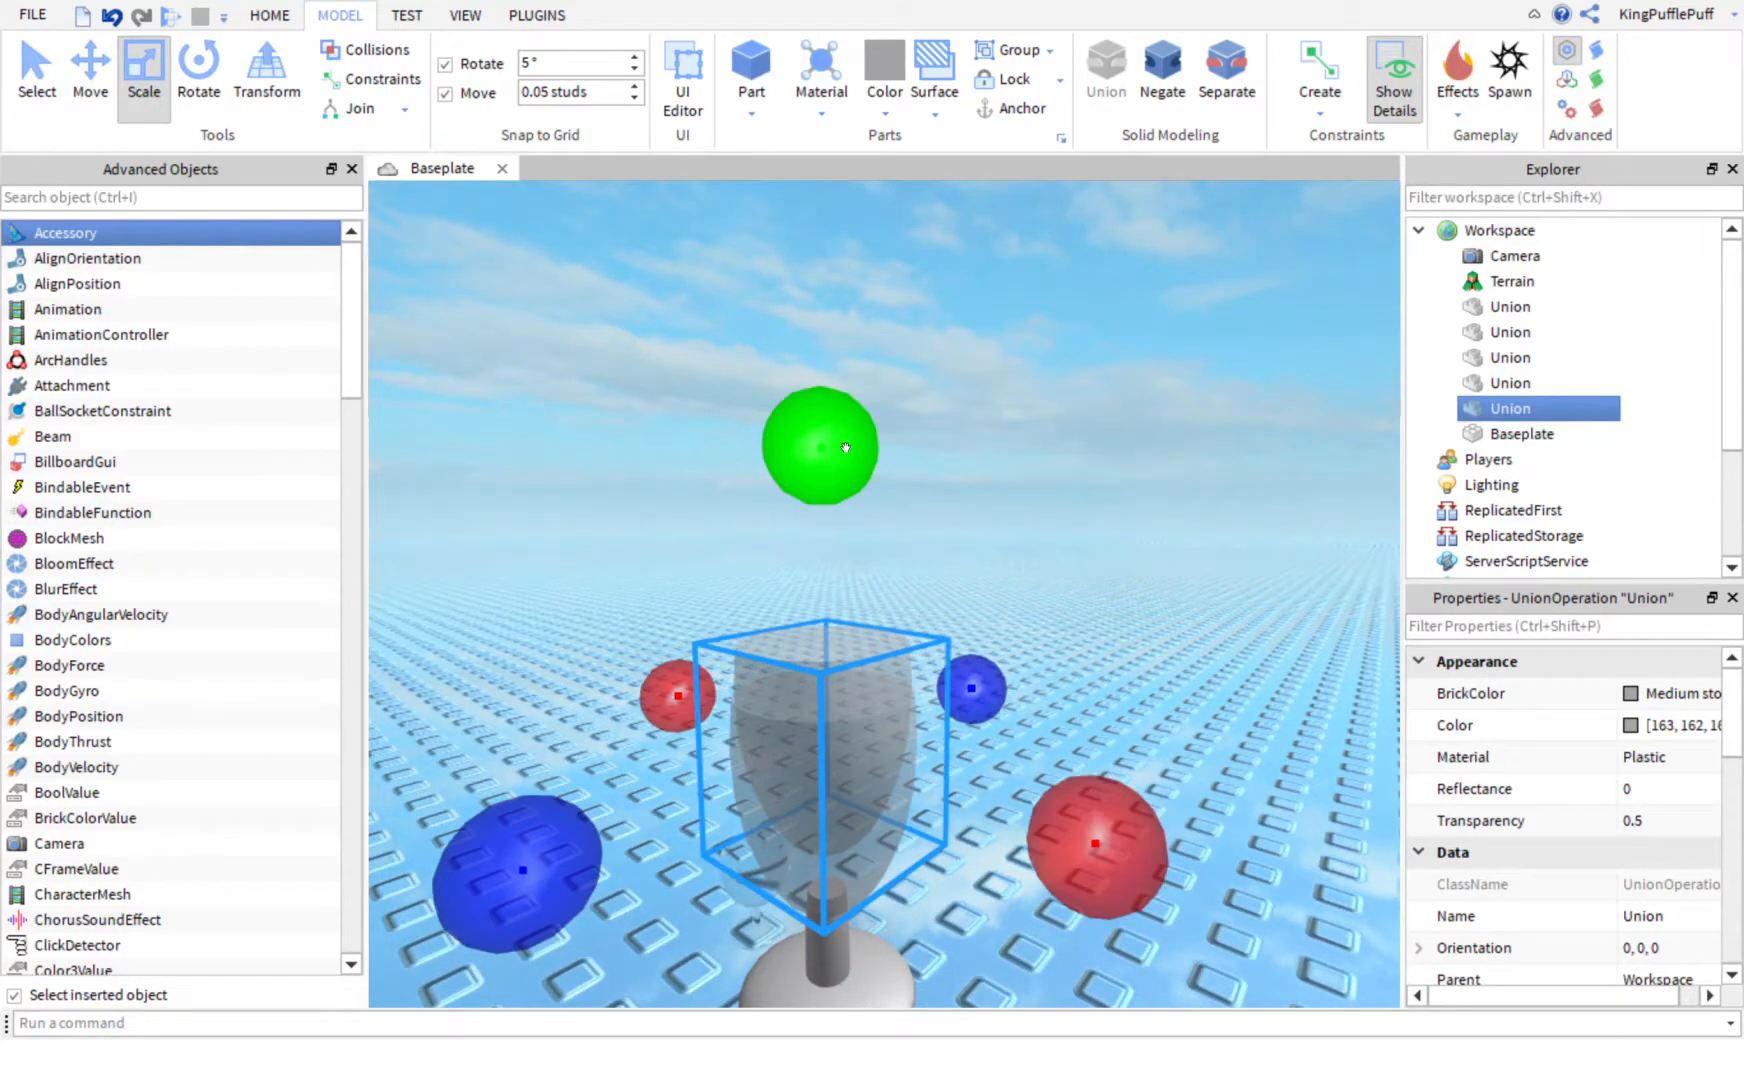
Step: Negate the smaller bowl copy and raise it slightly inside the original bowl
left_click(1160, 92)
left_click(72, 76)
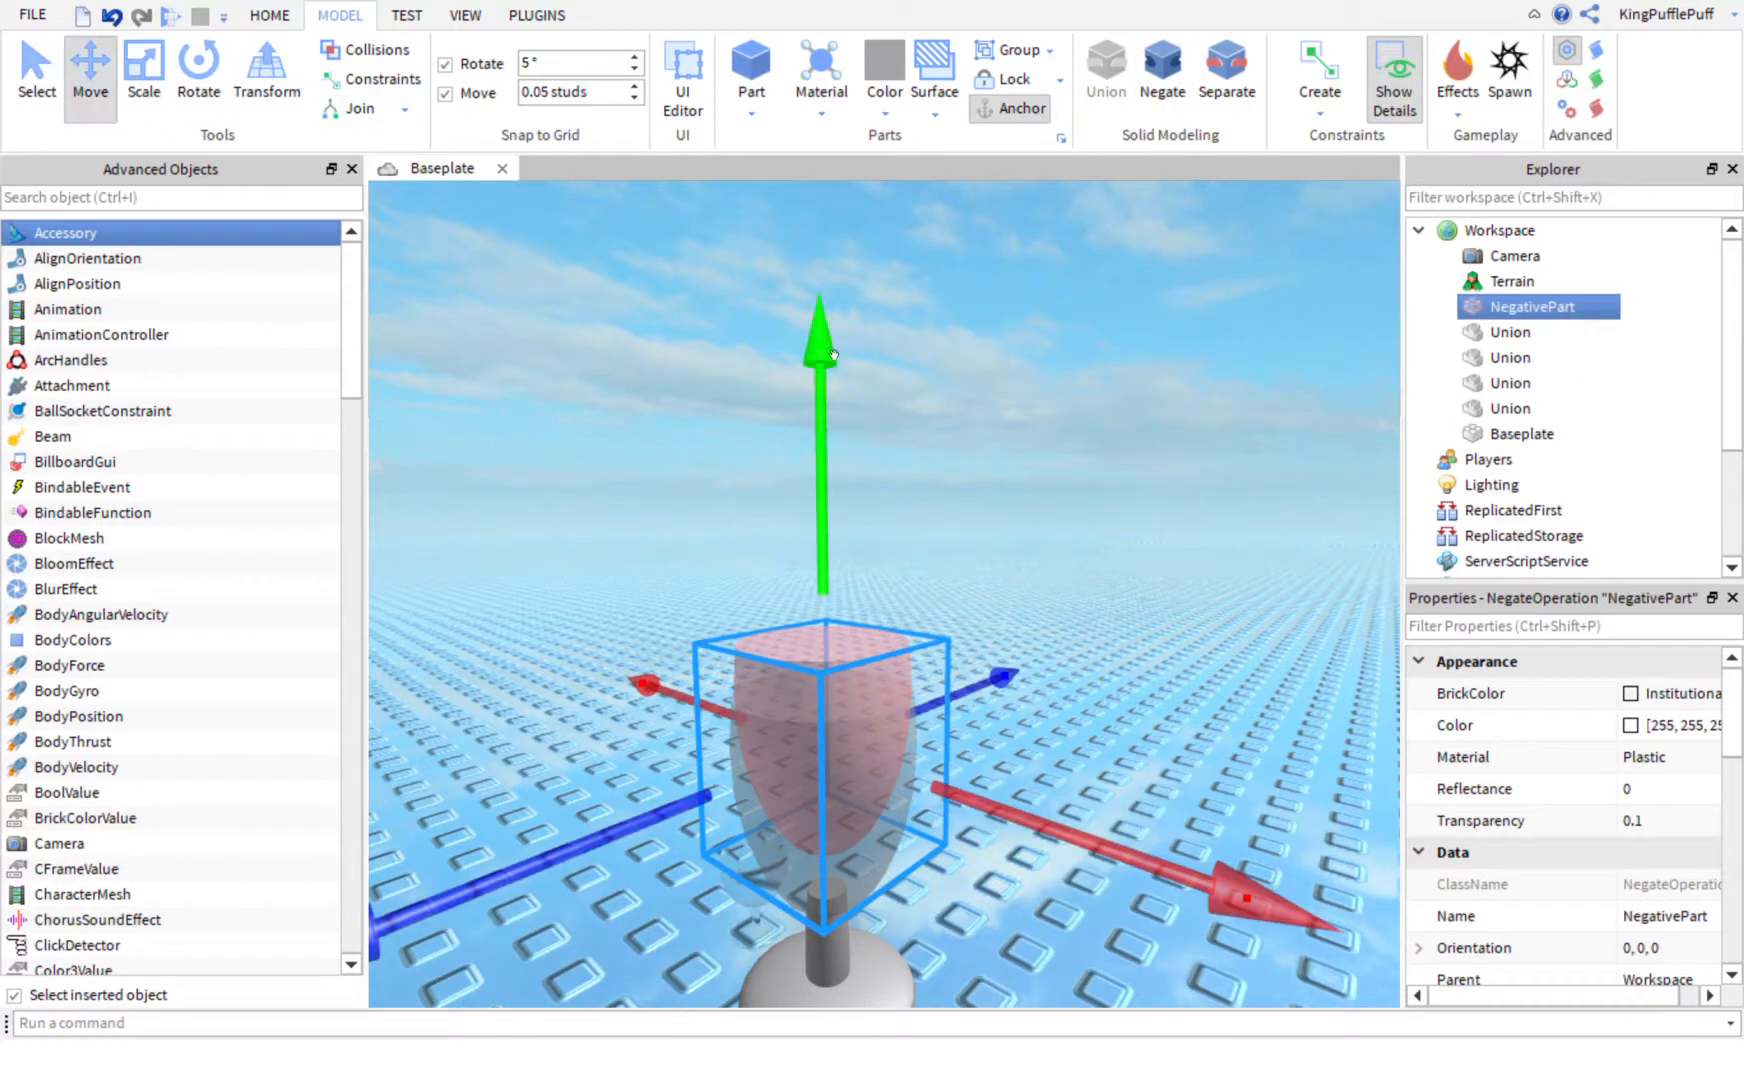
right_click_drag(811, 450, 812, 450)
mouse_move(902, 433)
left_mouse_down()
mouse_move(920, 401)
mouse_move(897, 397)
left_mouse_up()
Step: Duplicate the negative bowl part and union one copy with the original bowl to hollow it out
key("ctrl+d")
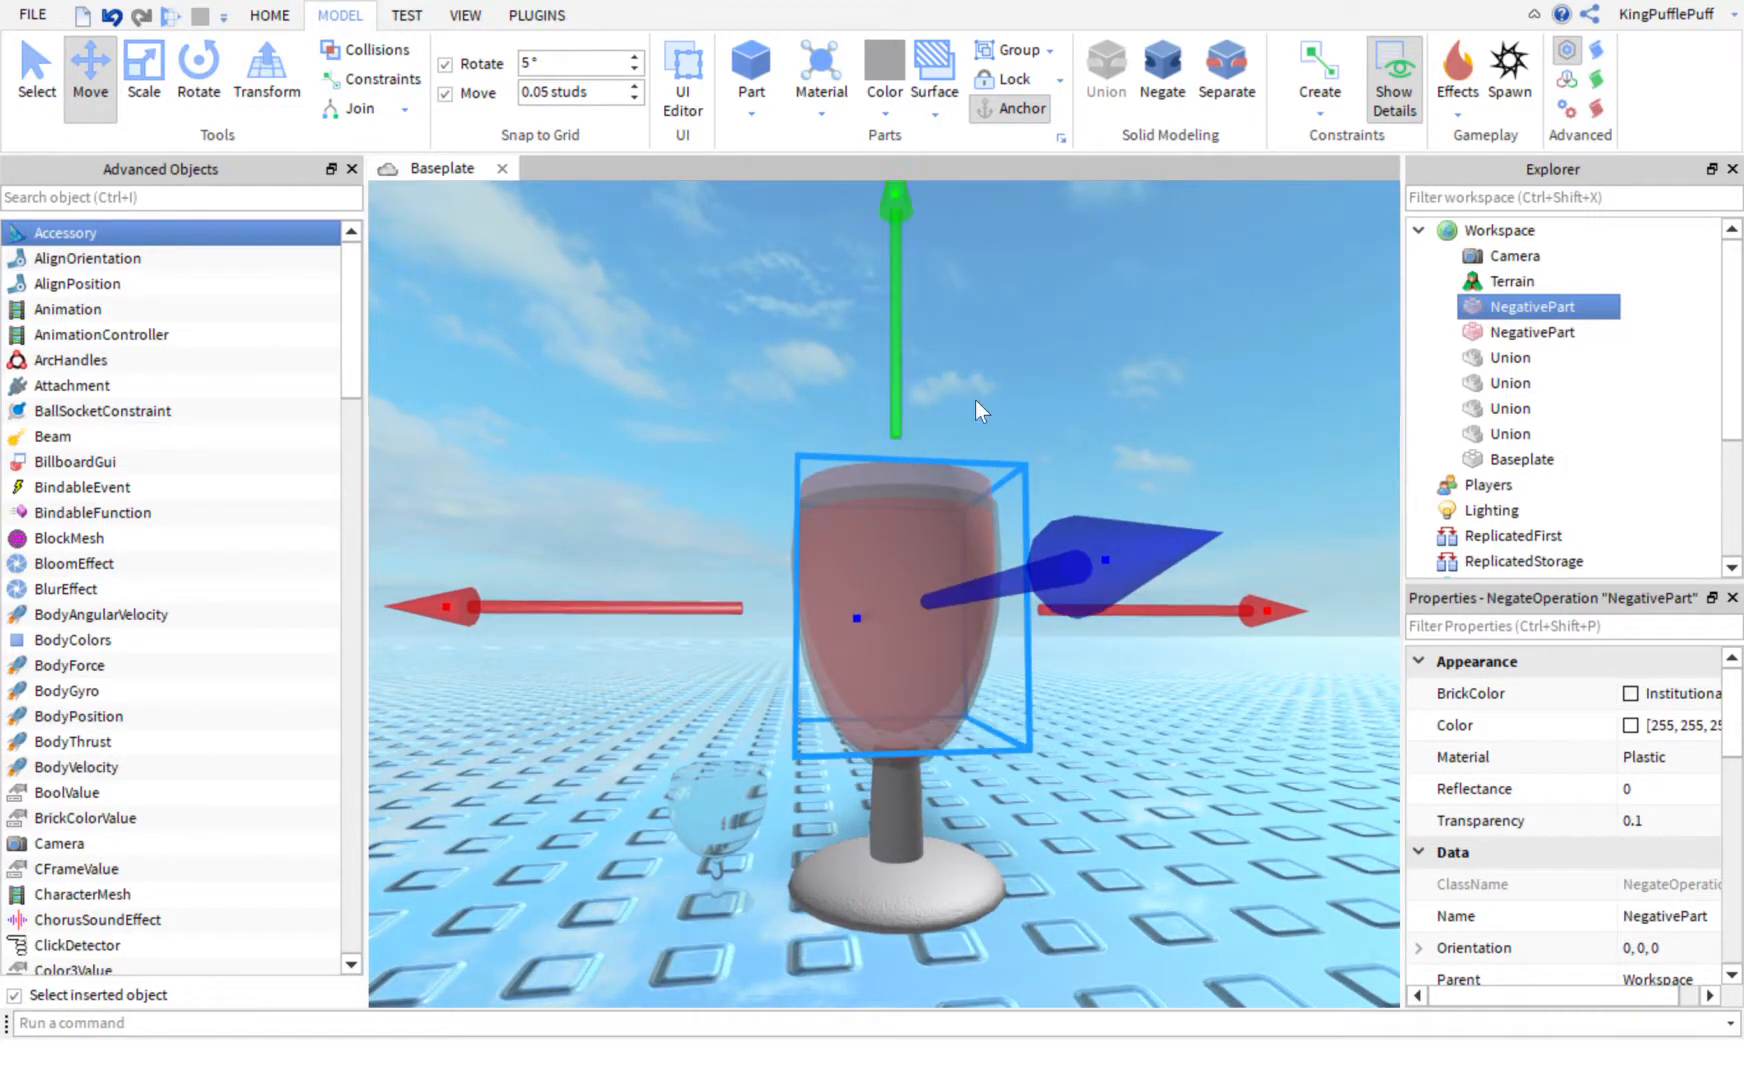
right_click_drag(1100, 396, 1098, 396)
left_click(756, 571, "ctrl")
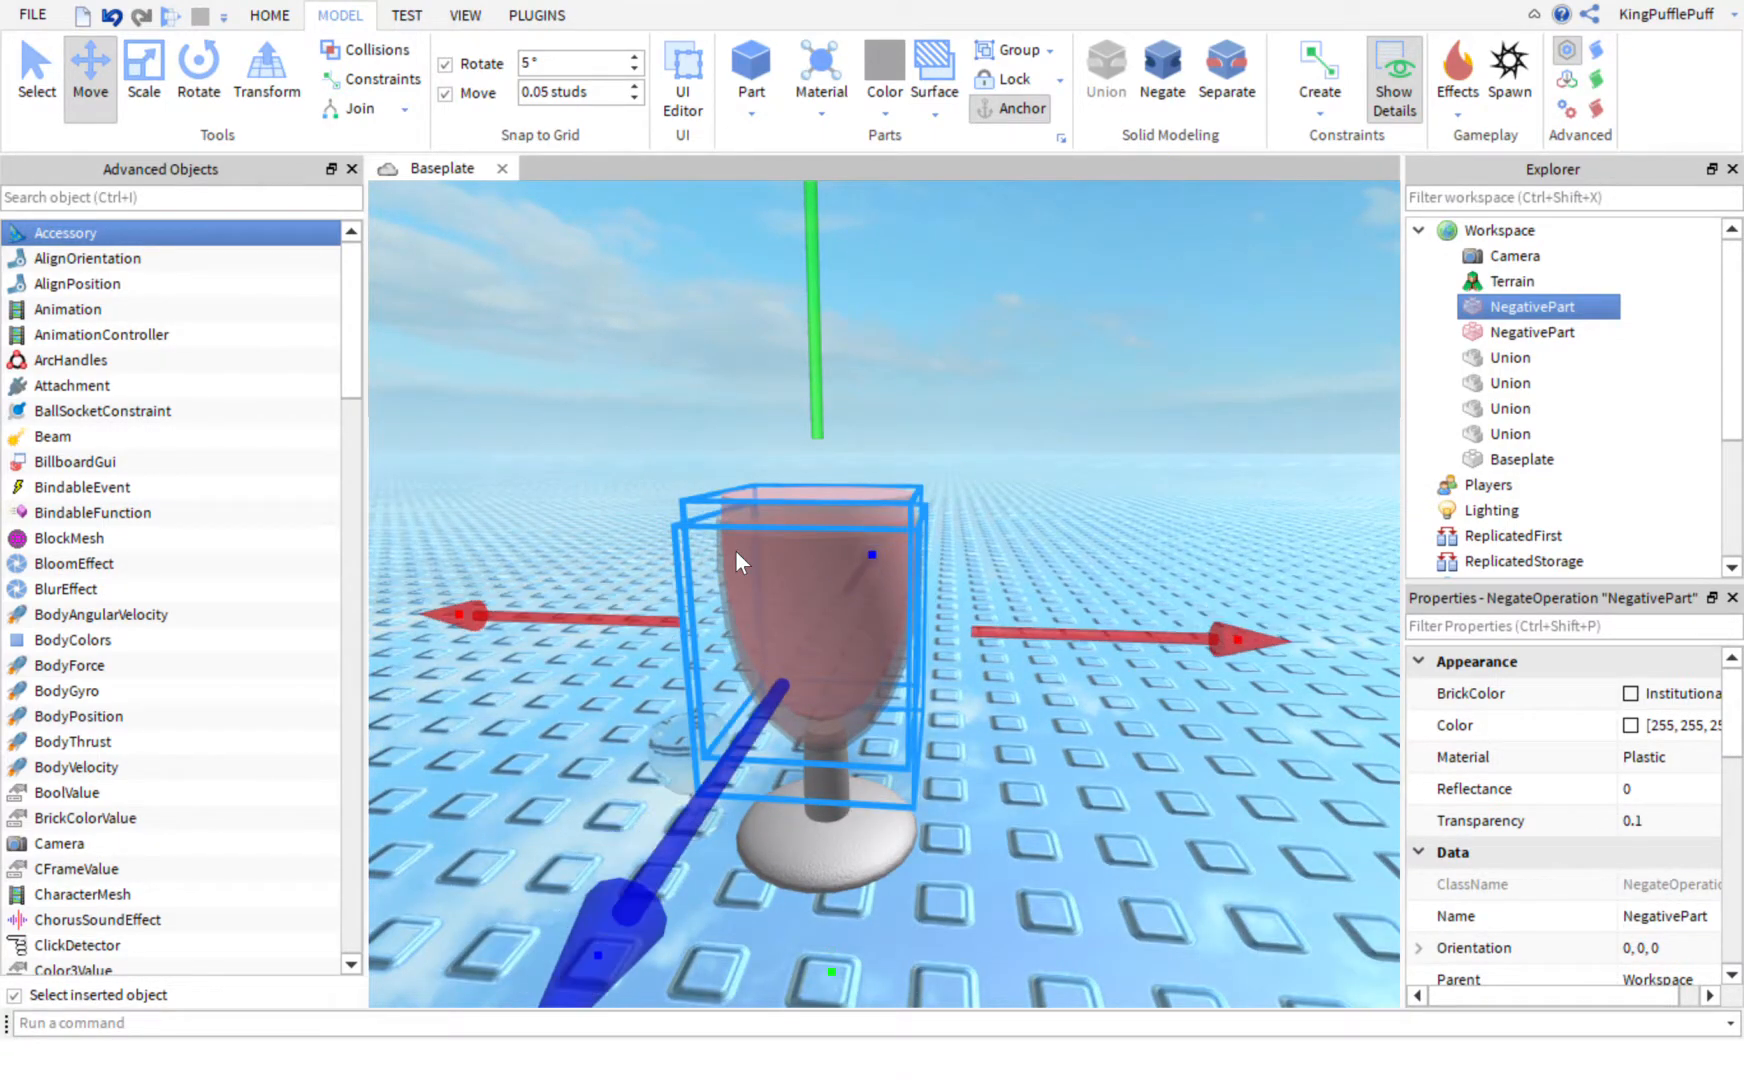
left_click(756, 571, "ctrl")
left_click(1112, 72)
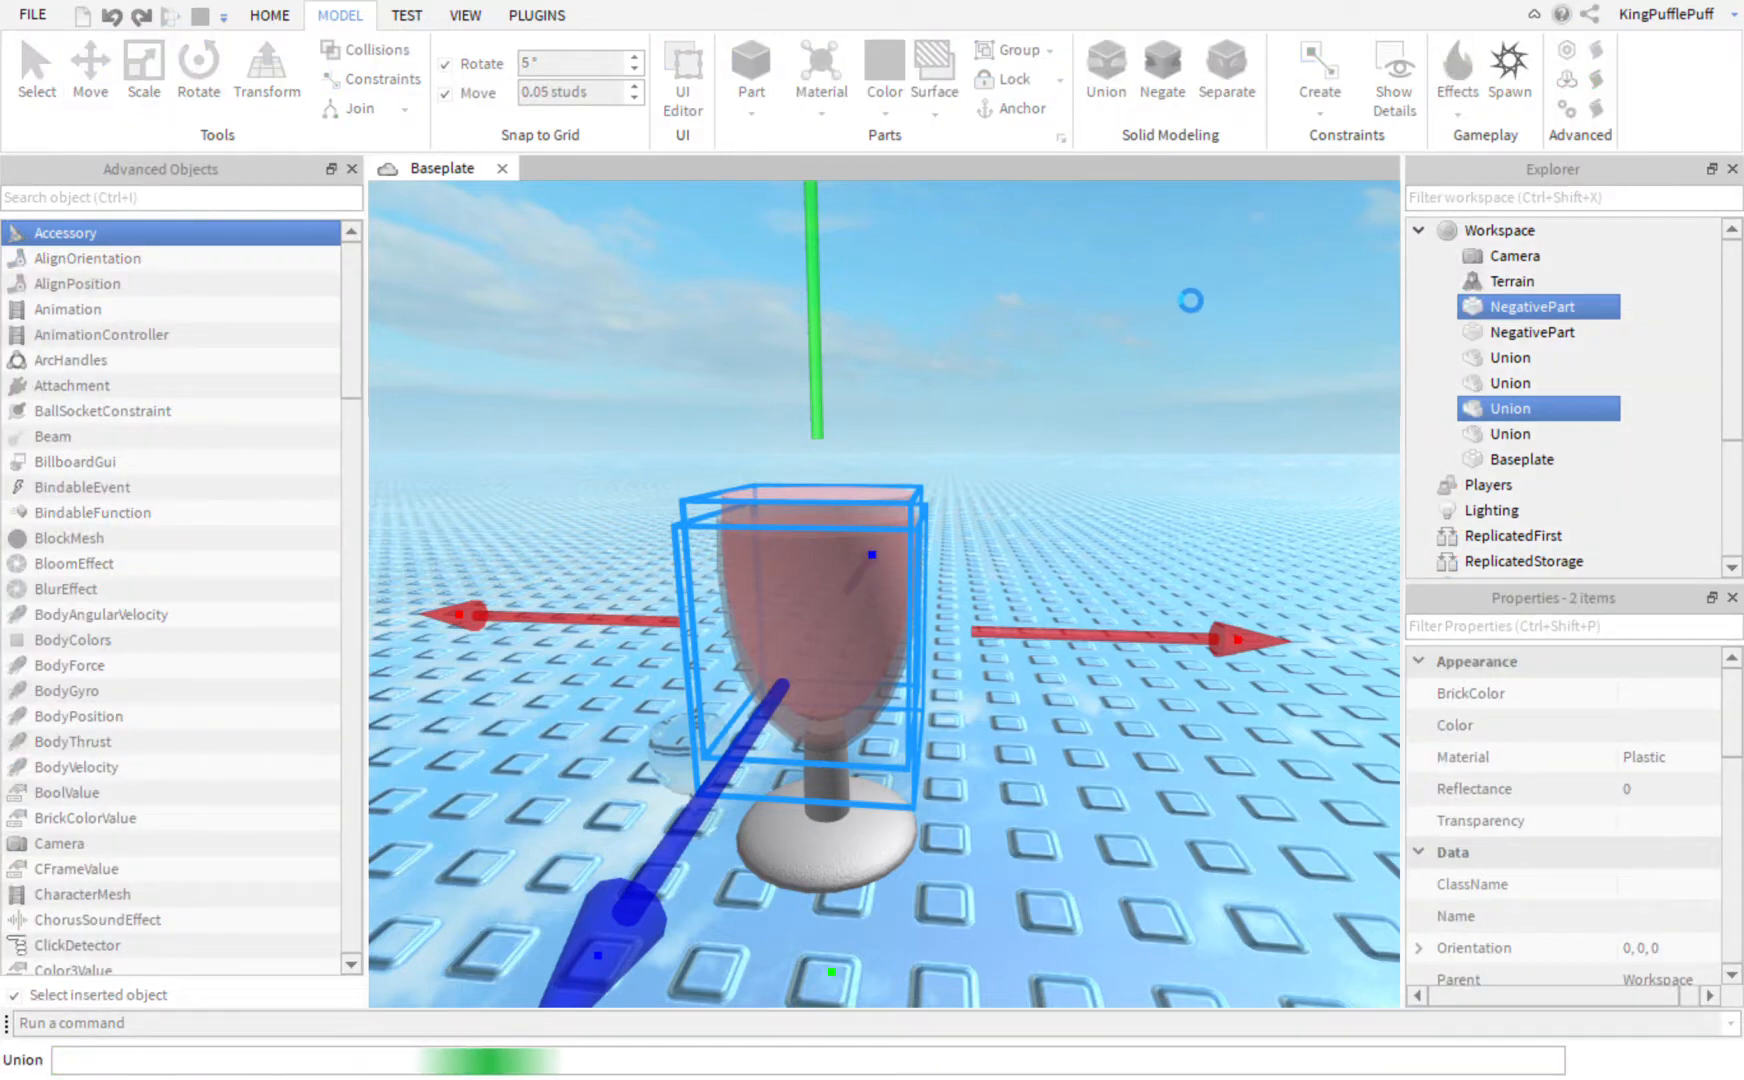
left_click(943, 456)
scroll(950, 465, "up", 3)
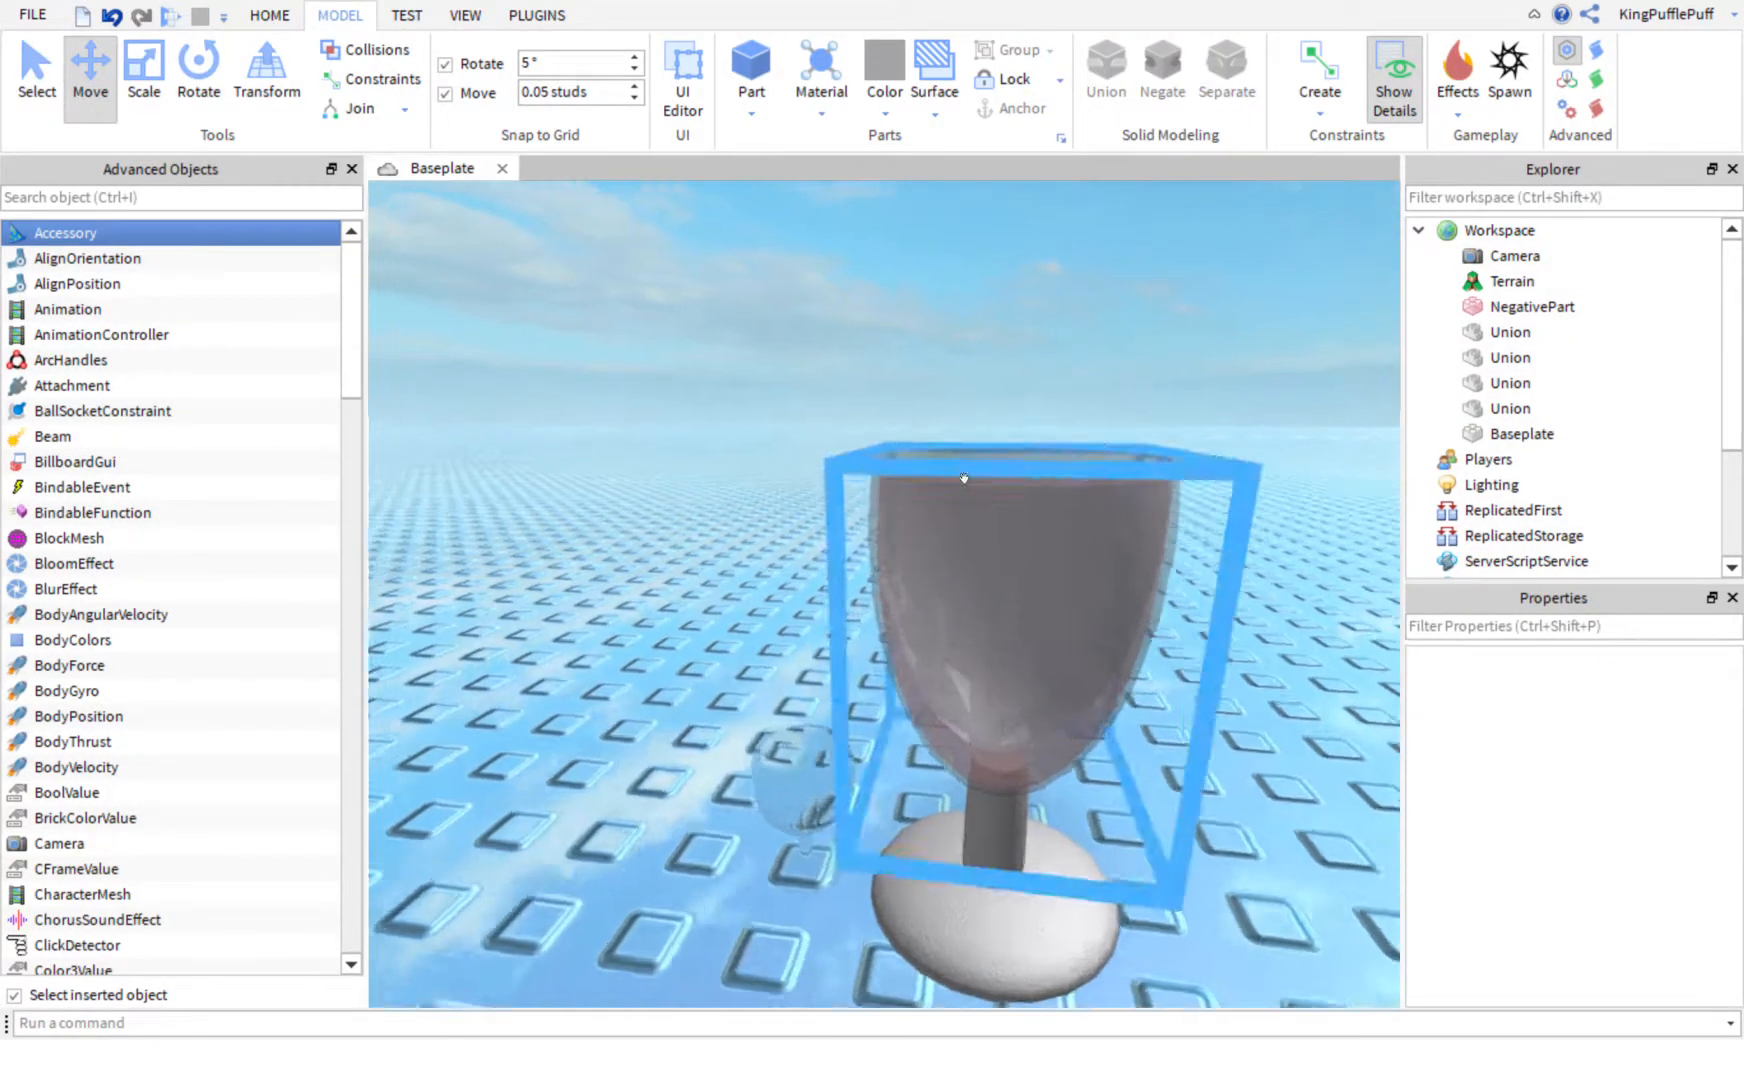
scroll(964, 478, "up", 10)
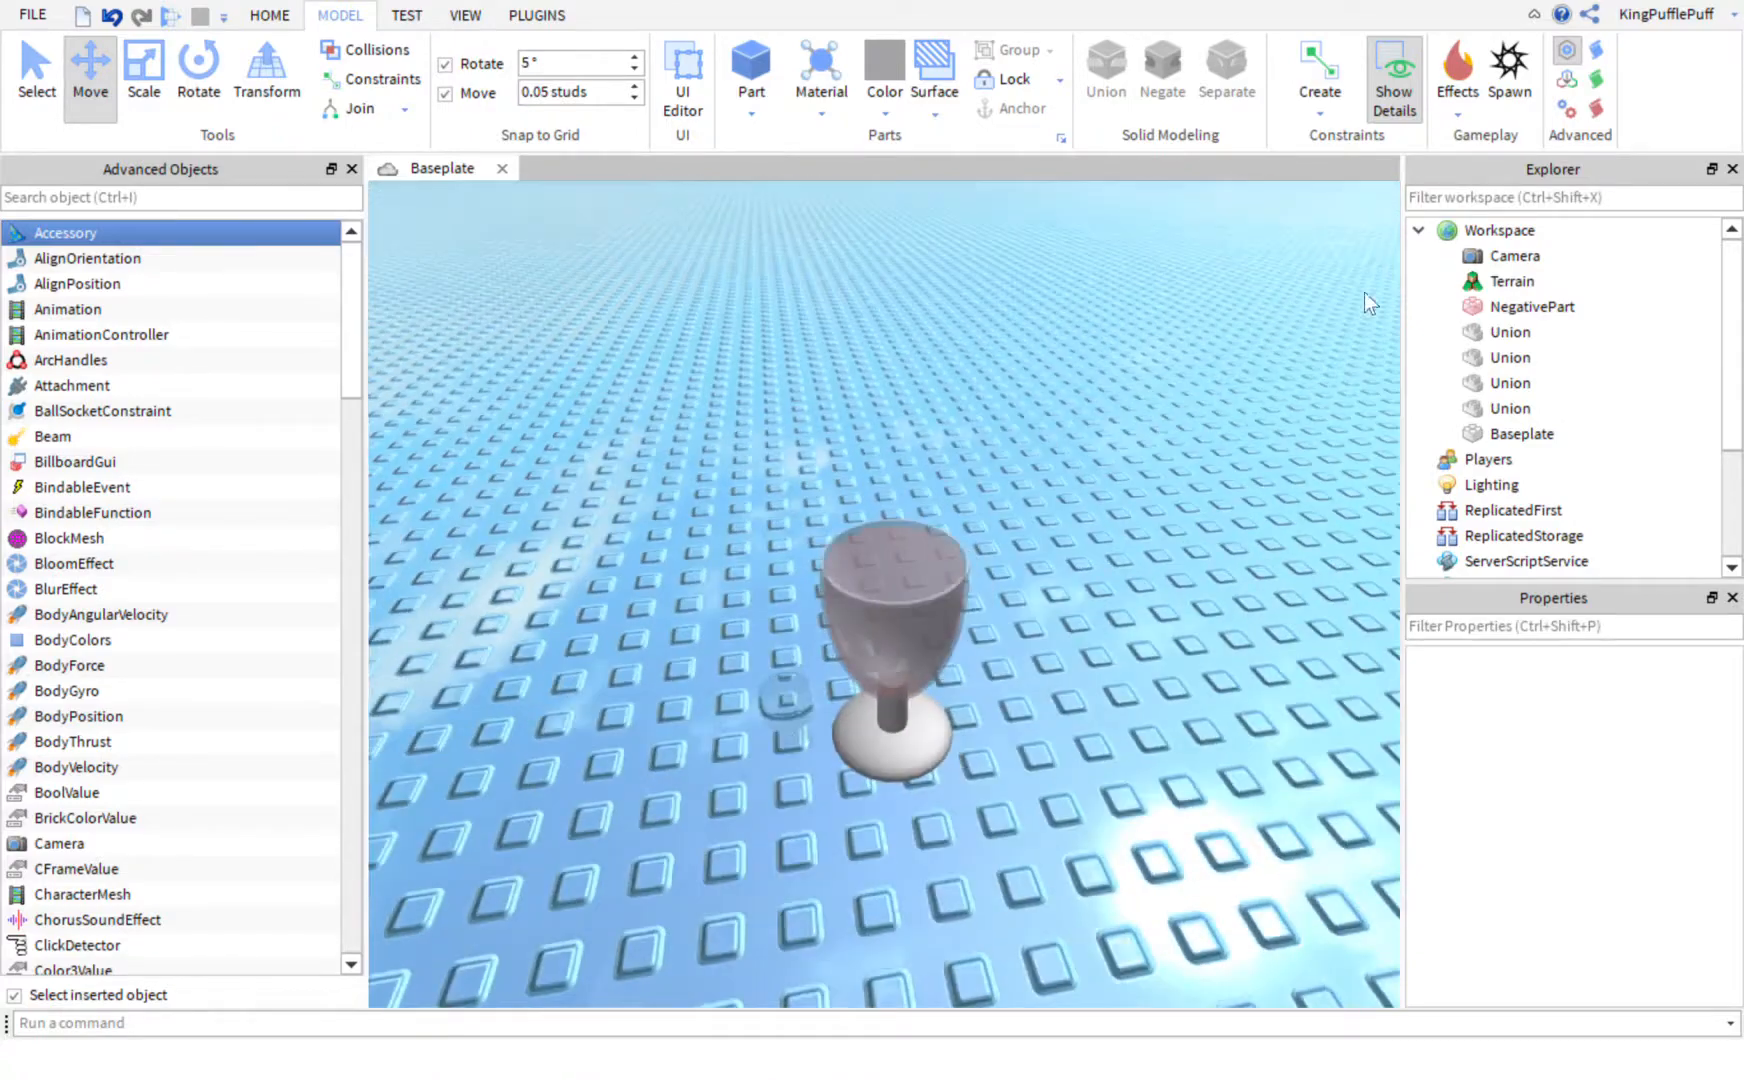
Step: Duplicate the negative part again and union the copy with the hollowed bowl for a second cut
left_click(1527, 310)
right_click_drag(1104, 386, 1105, 388)
key("ctrl+d")
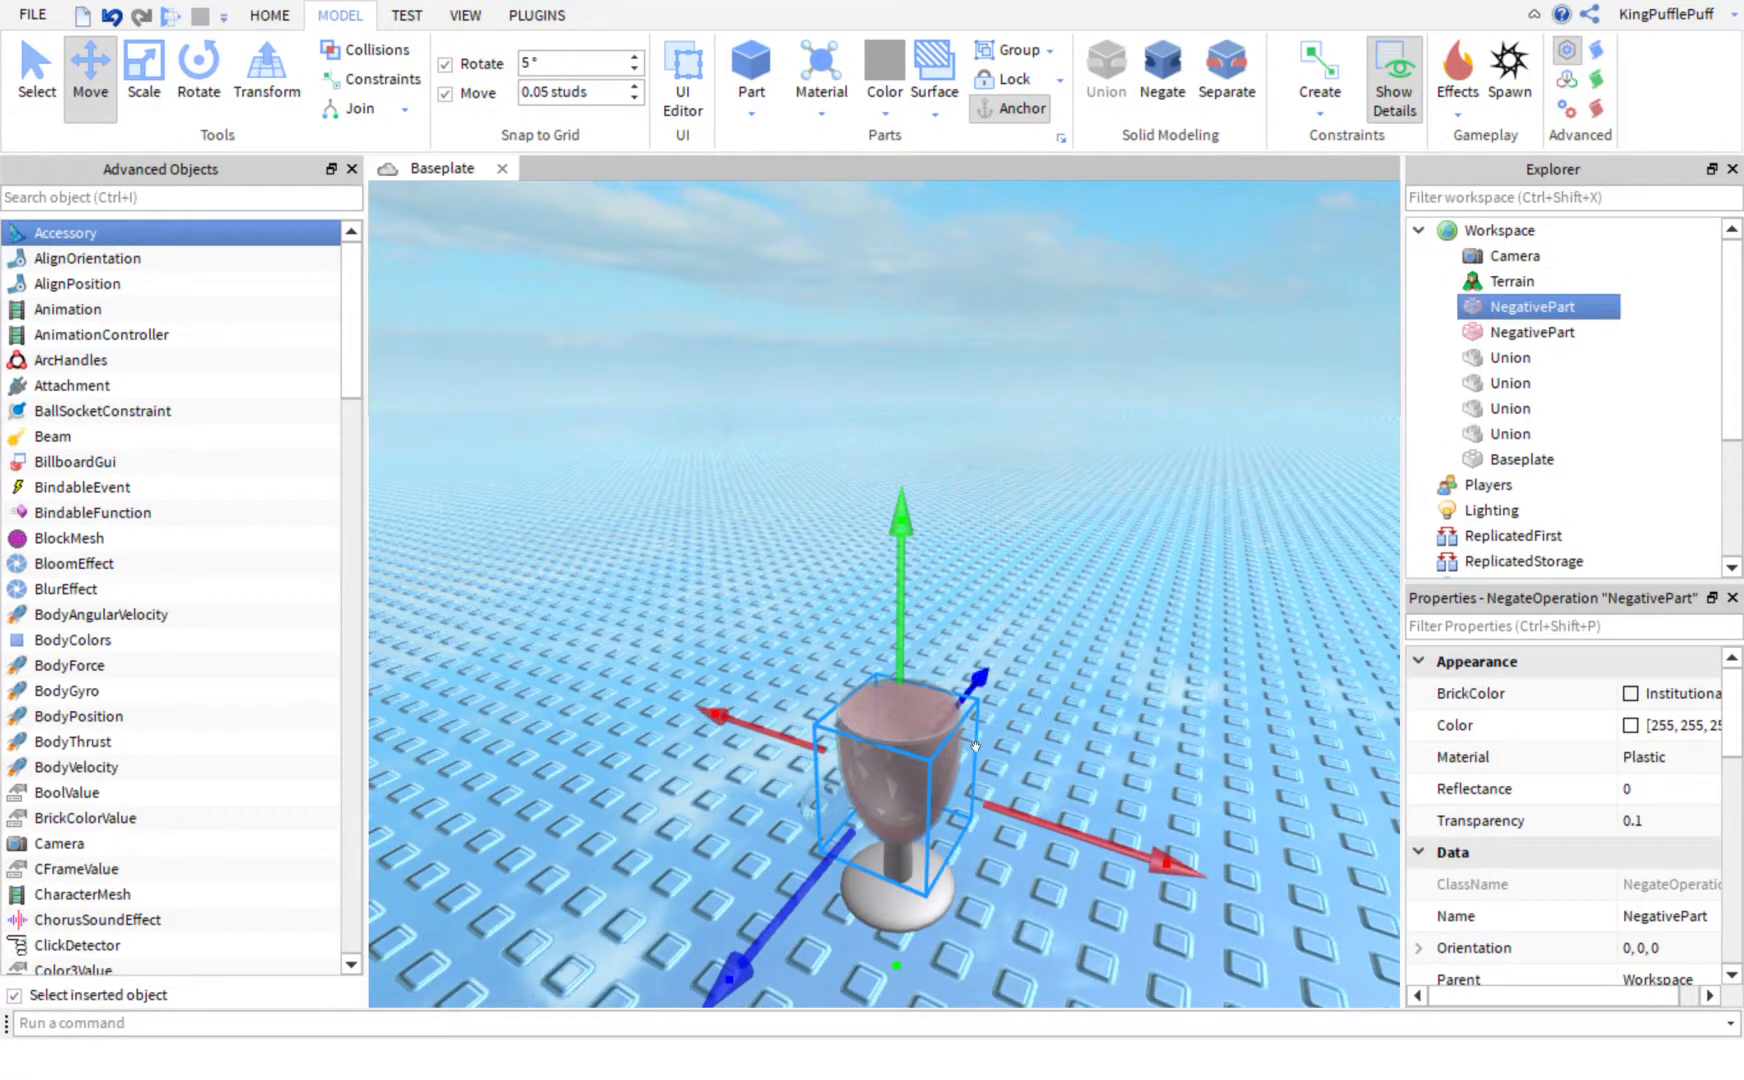
left_click(931, 763, "ctrl")
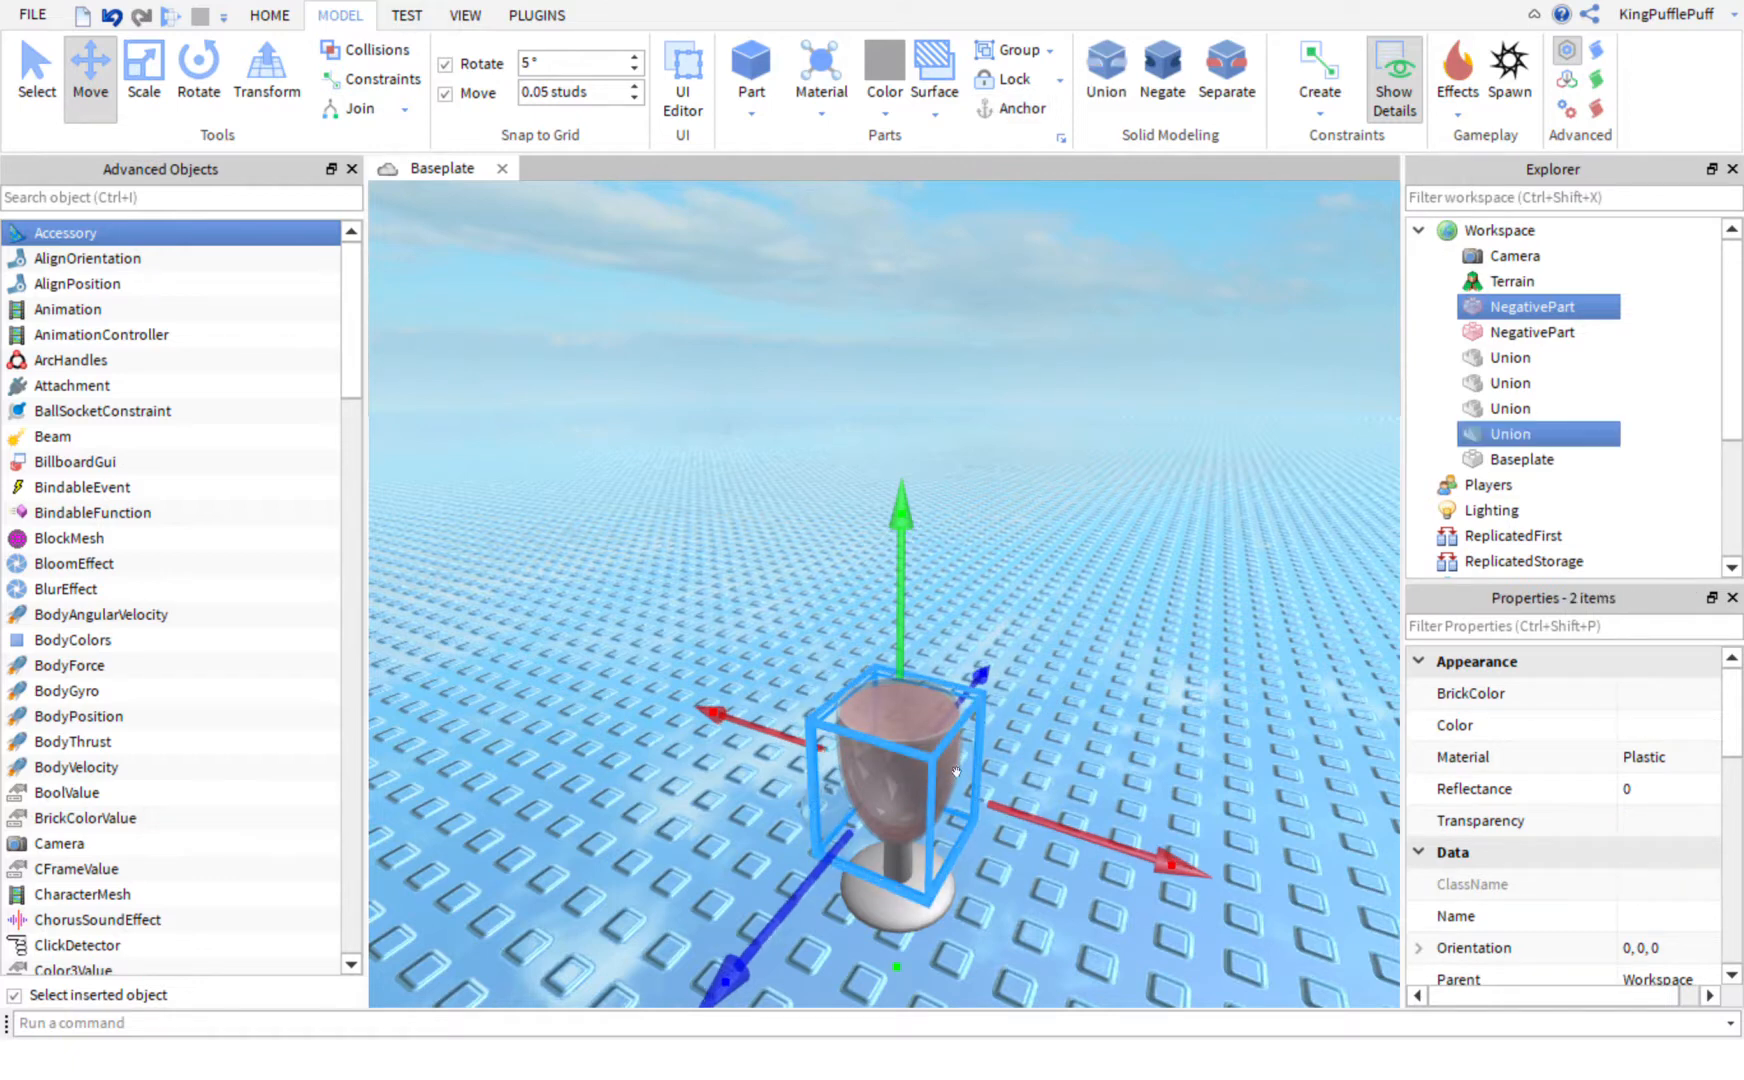
left_click(1112, 102)
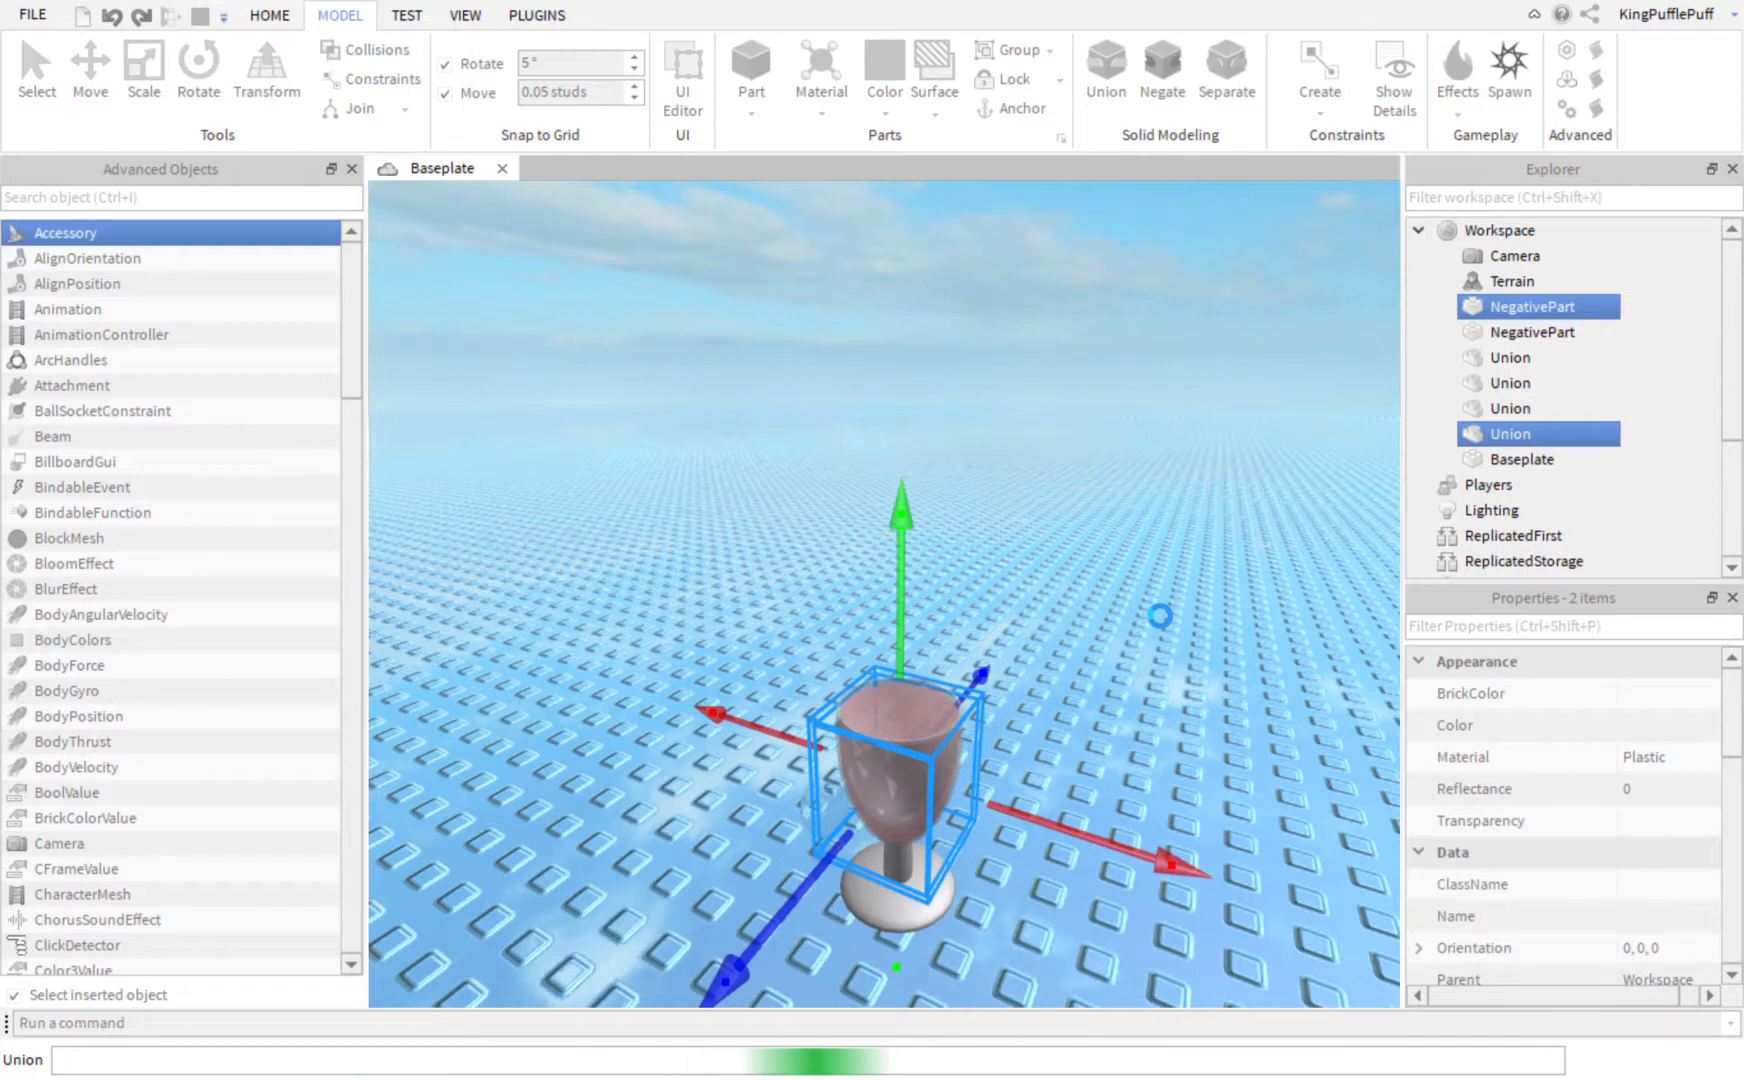
scroll(1119, 655, "up", 3)
right_click_drag(1119, 655, 1119, 655)
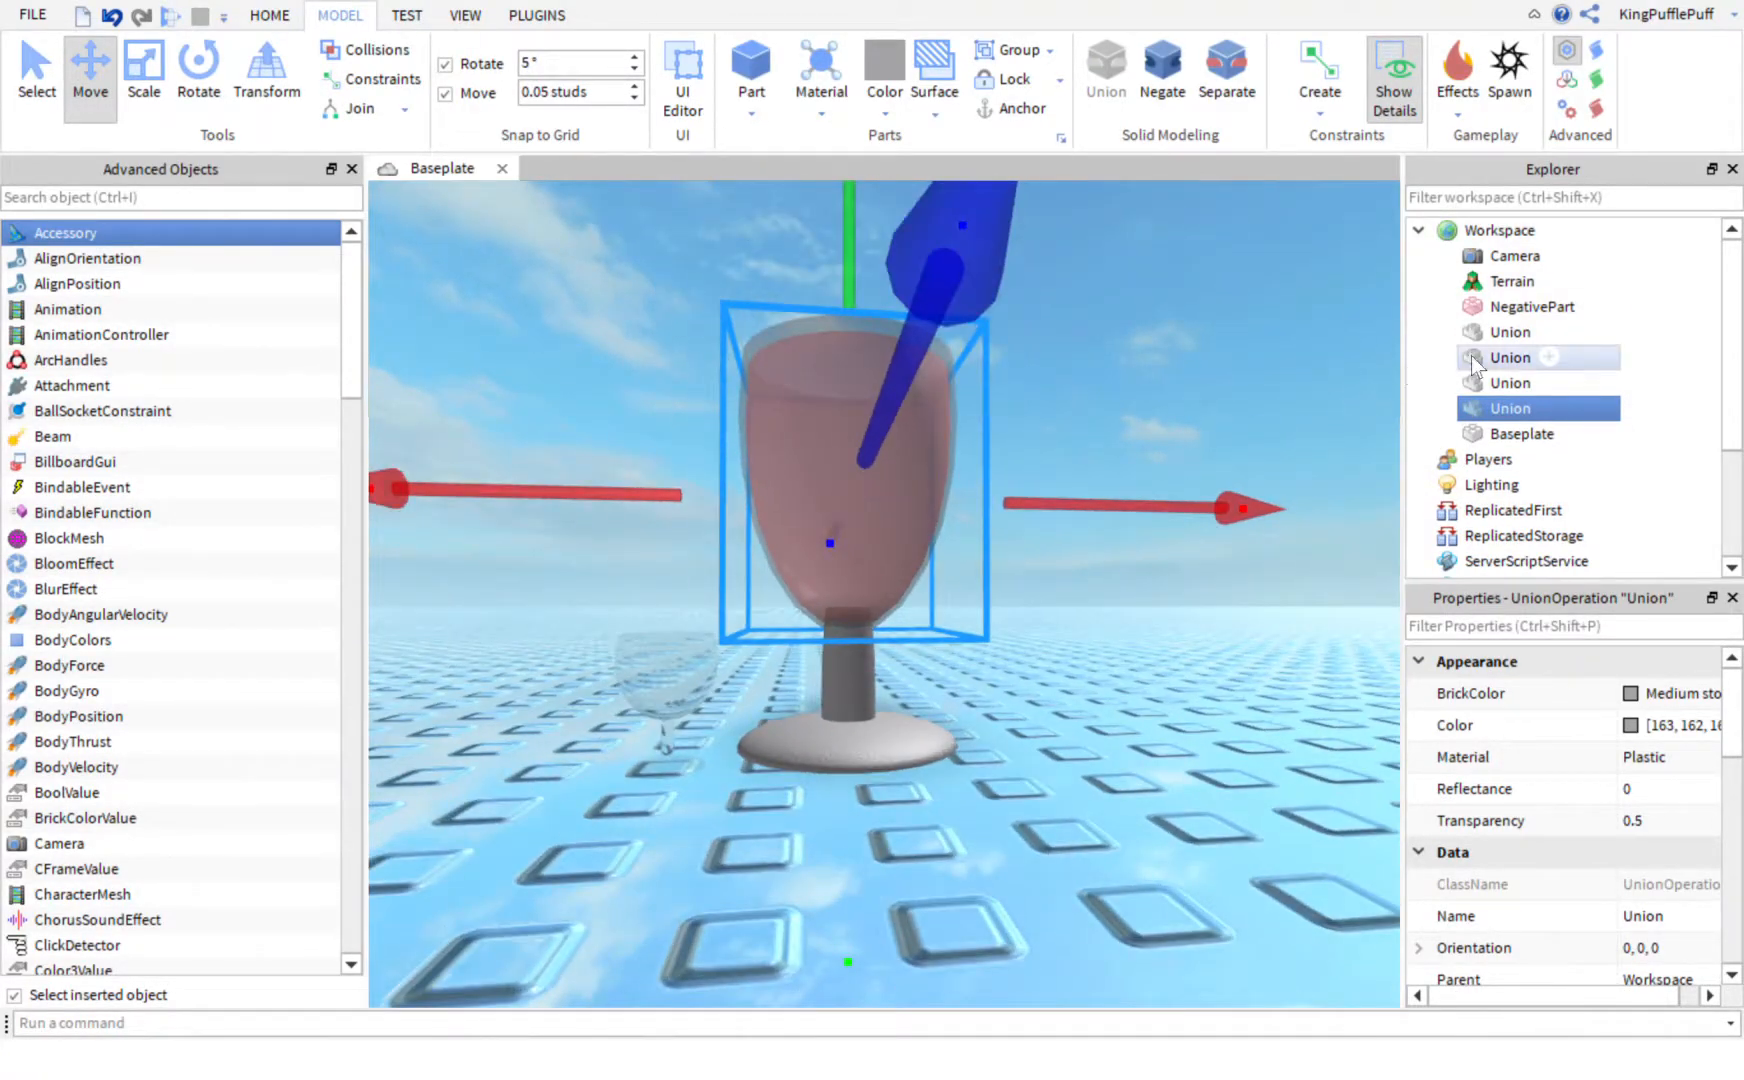
Step: Union the remaining negative part with the stem to trim away the stem portion inside the bowl
left_click(1530, 307)
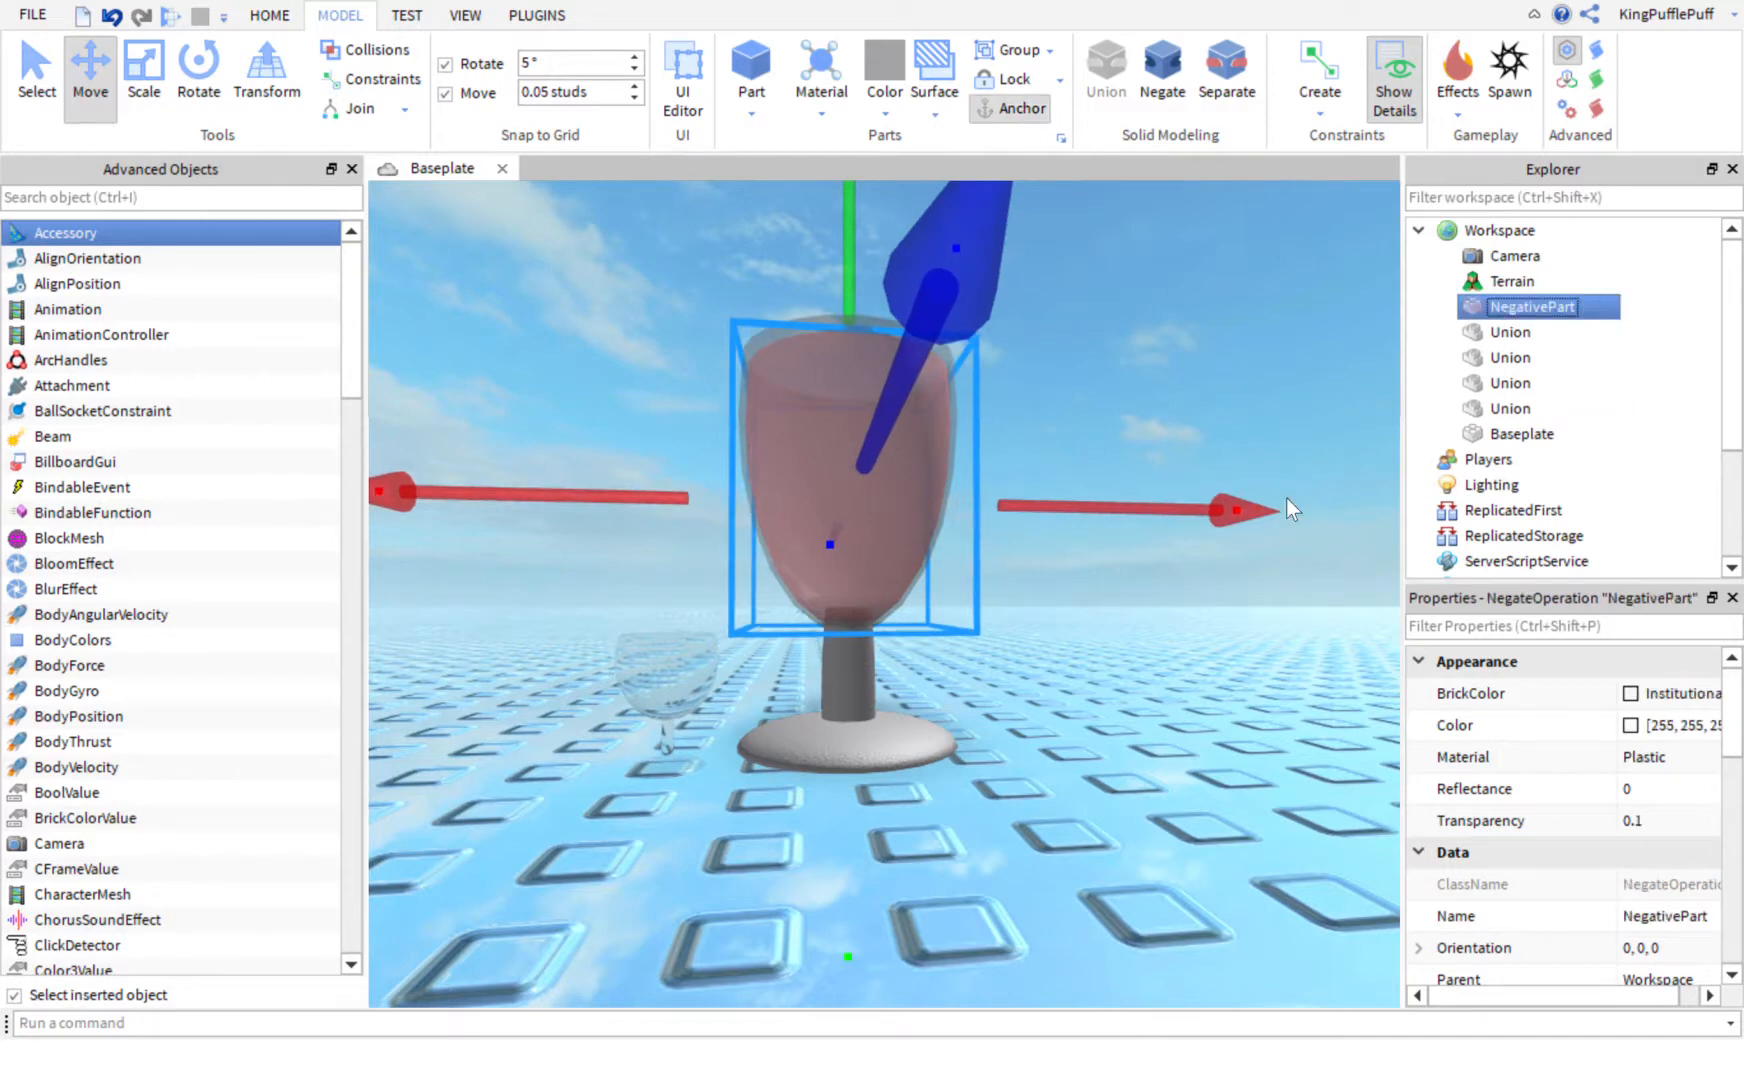
left_click(36, 75)
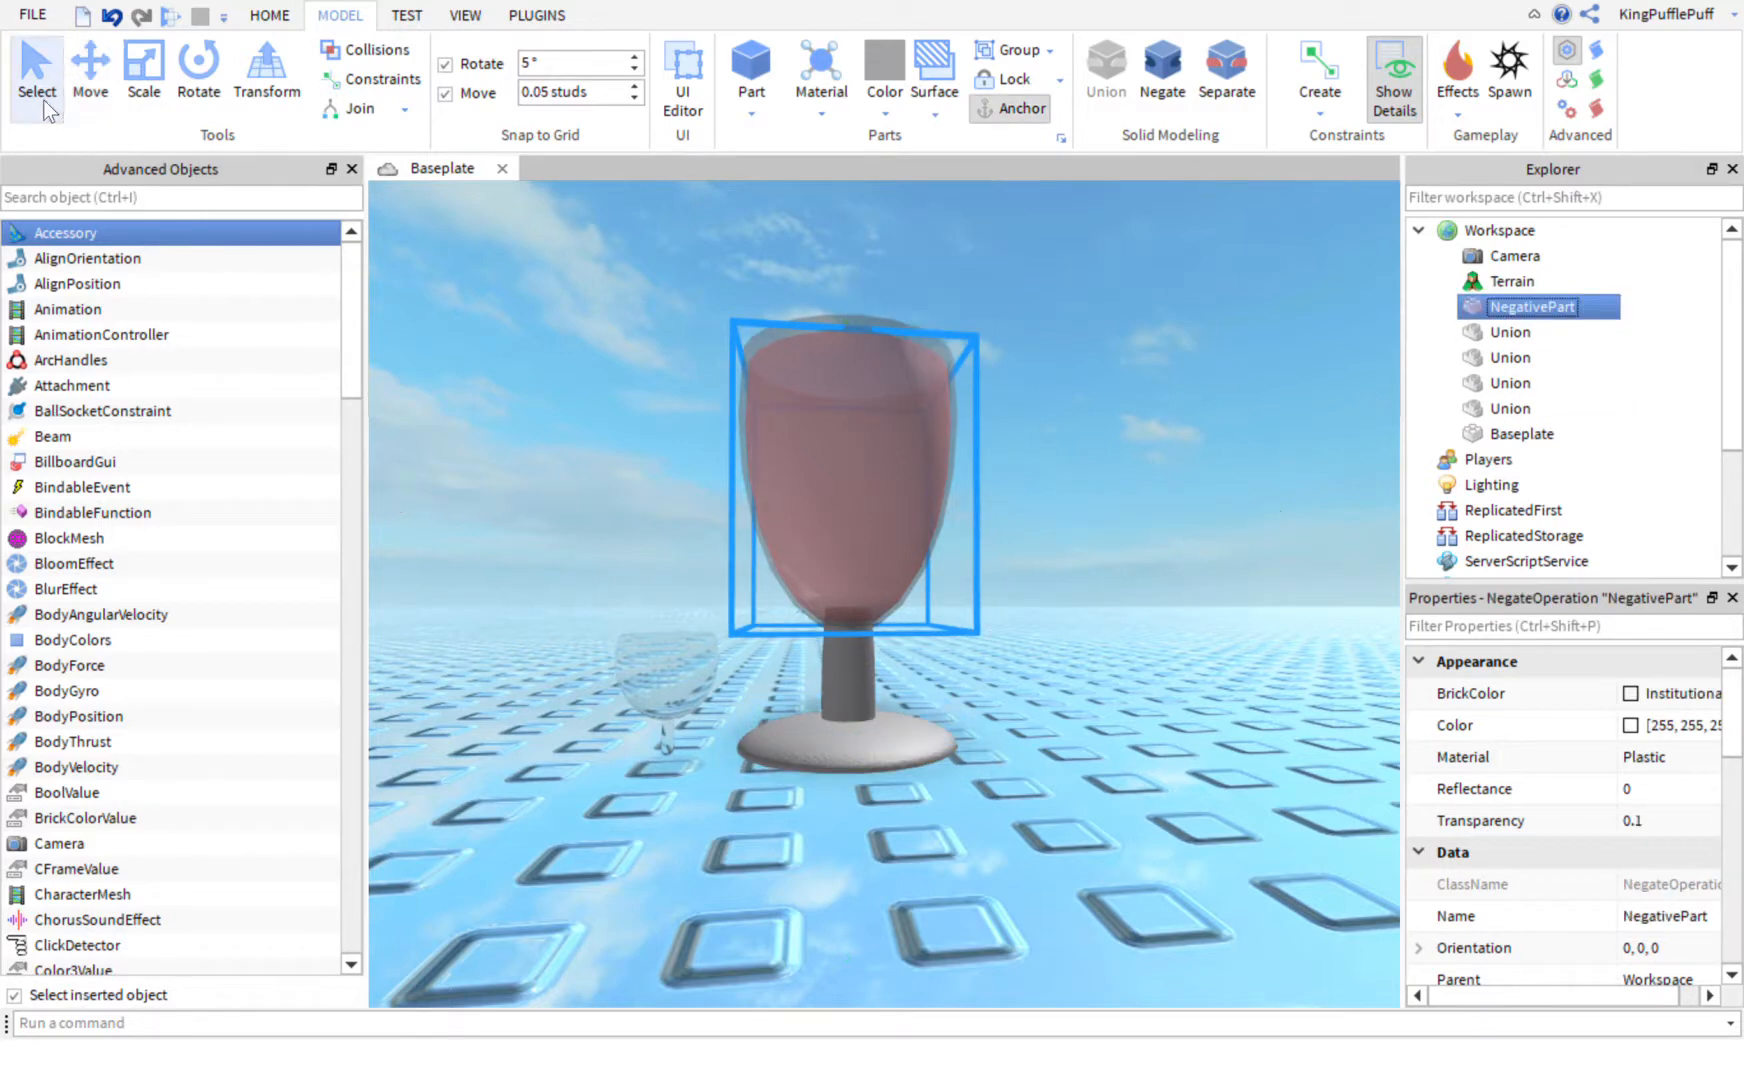
left_click(878, 700, "shift")
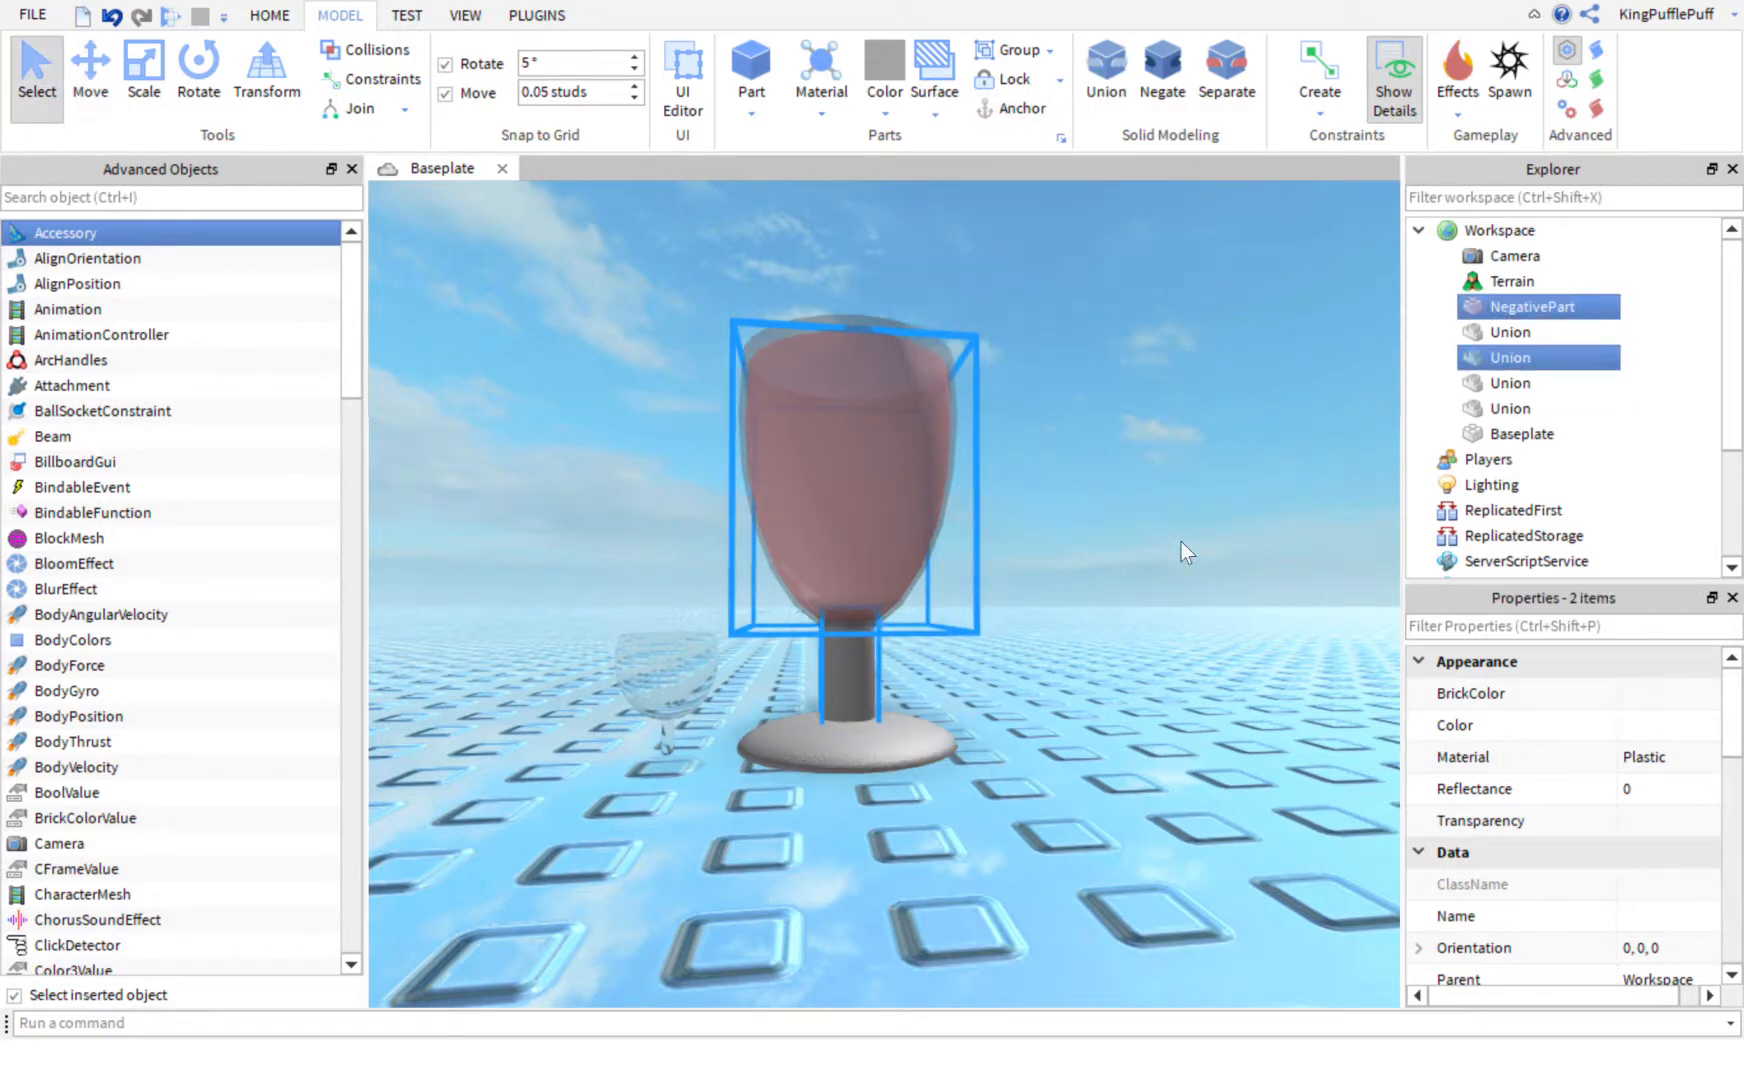
left_click(1095, 80)
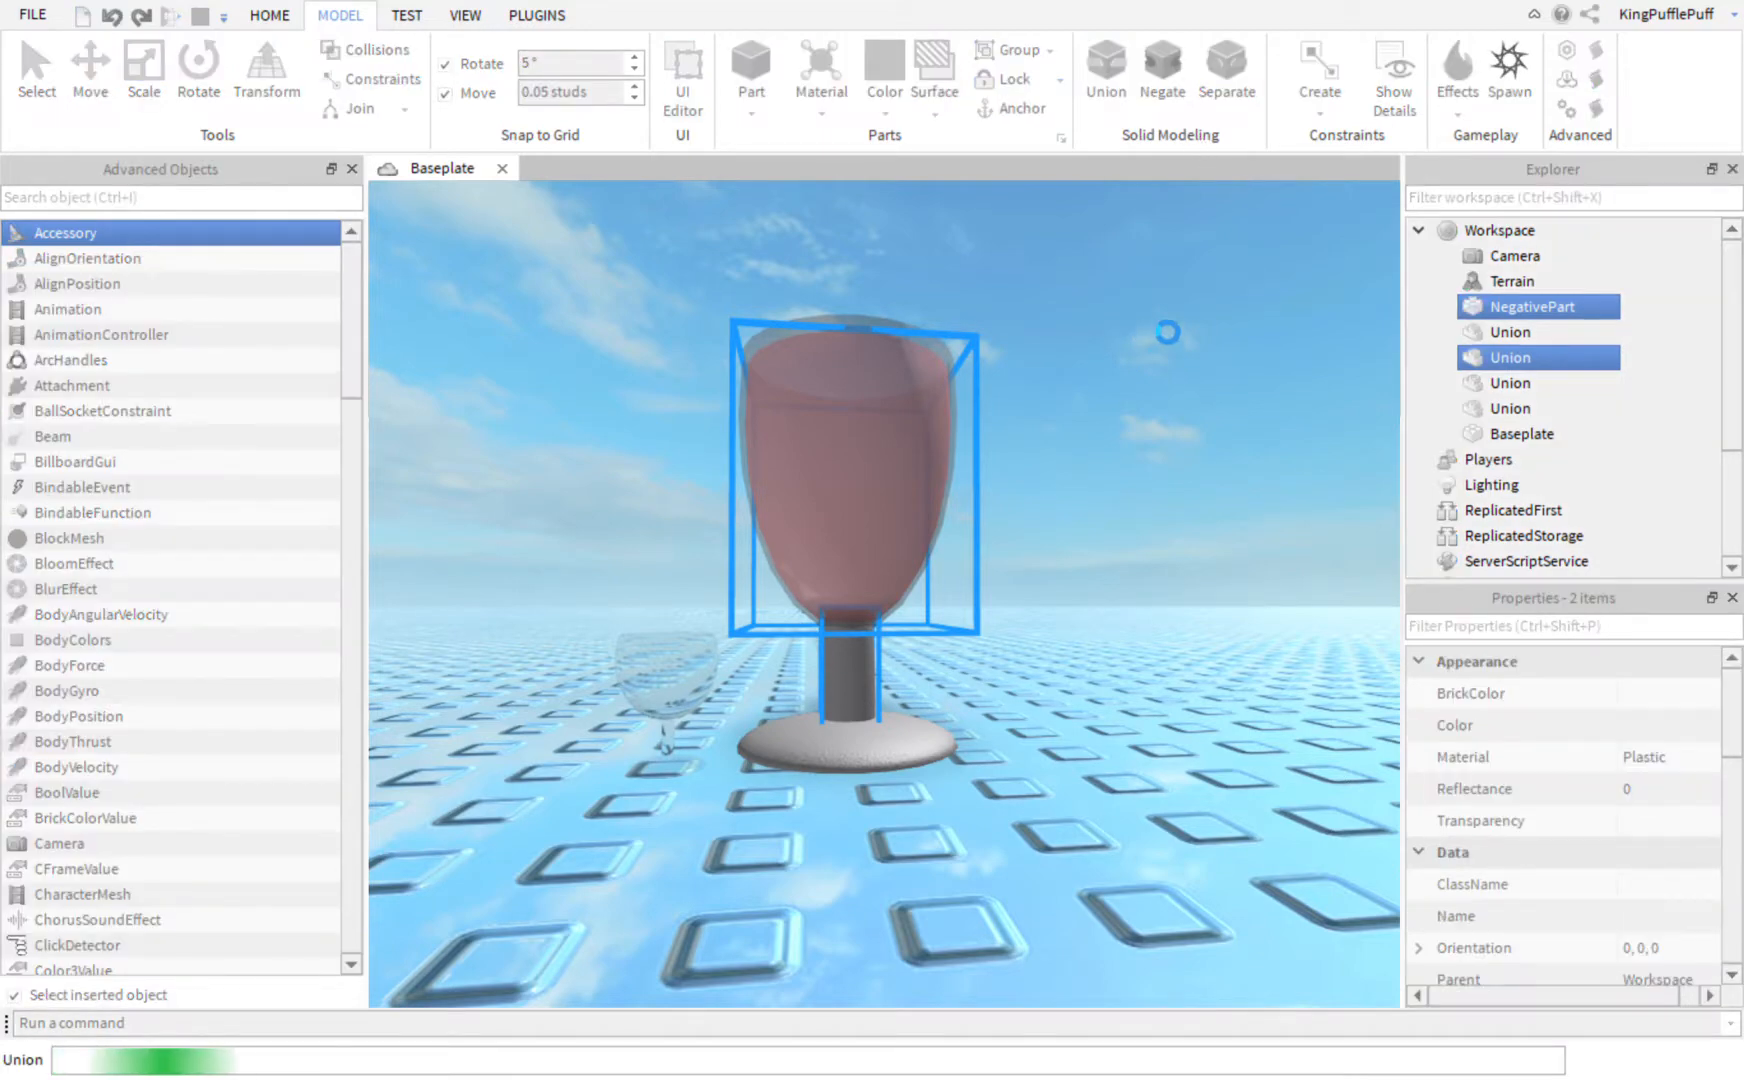
left_click(1124, 411)
right_click_drag(1124, 411, 1095, 352)
scroll(1124, 416, "up", 5)
scroll(1149, 430, "down", 6)
Step: Give the base, stem and bowl the Glass material and set their transparency to 0.8
left_click_drag(1095, 352, 858, 774)
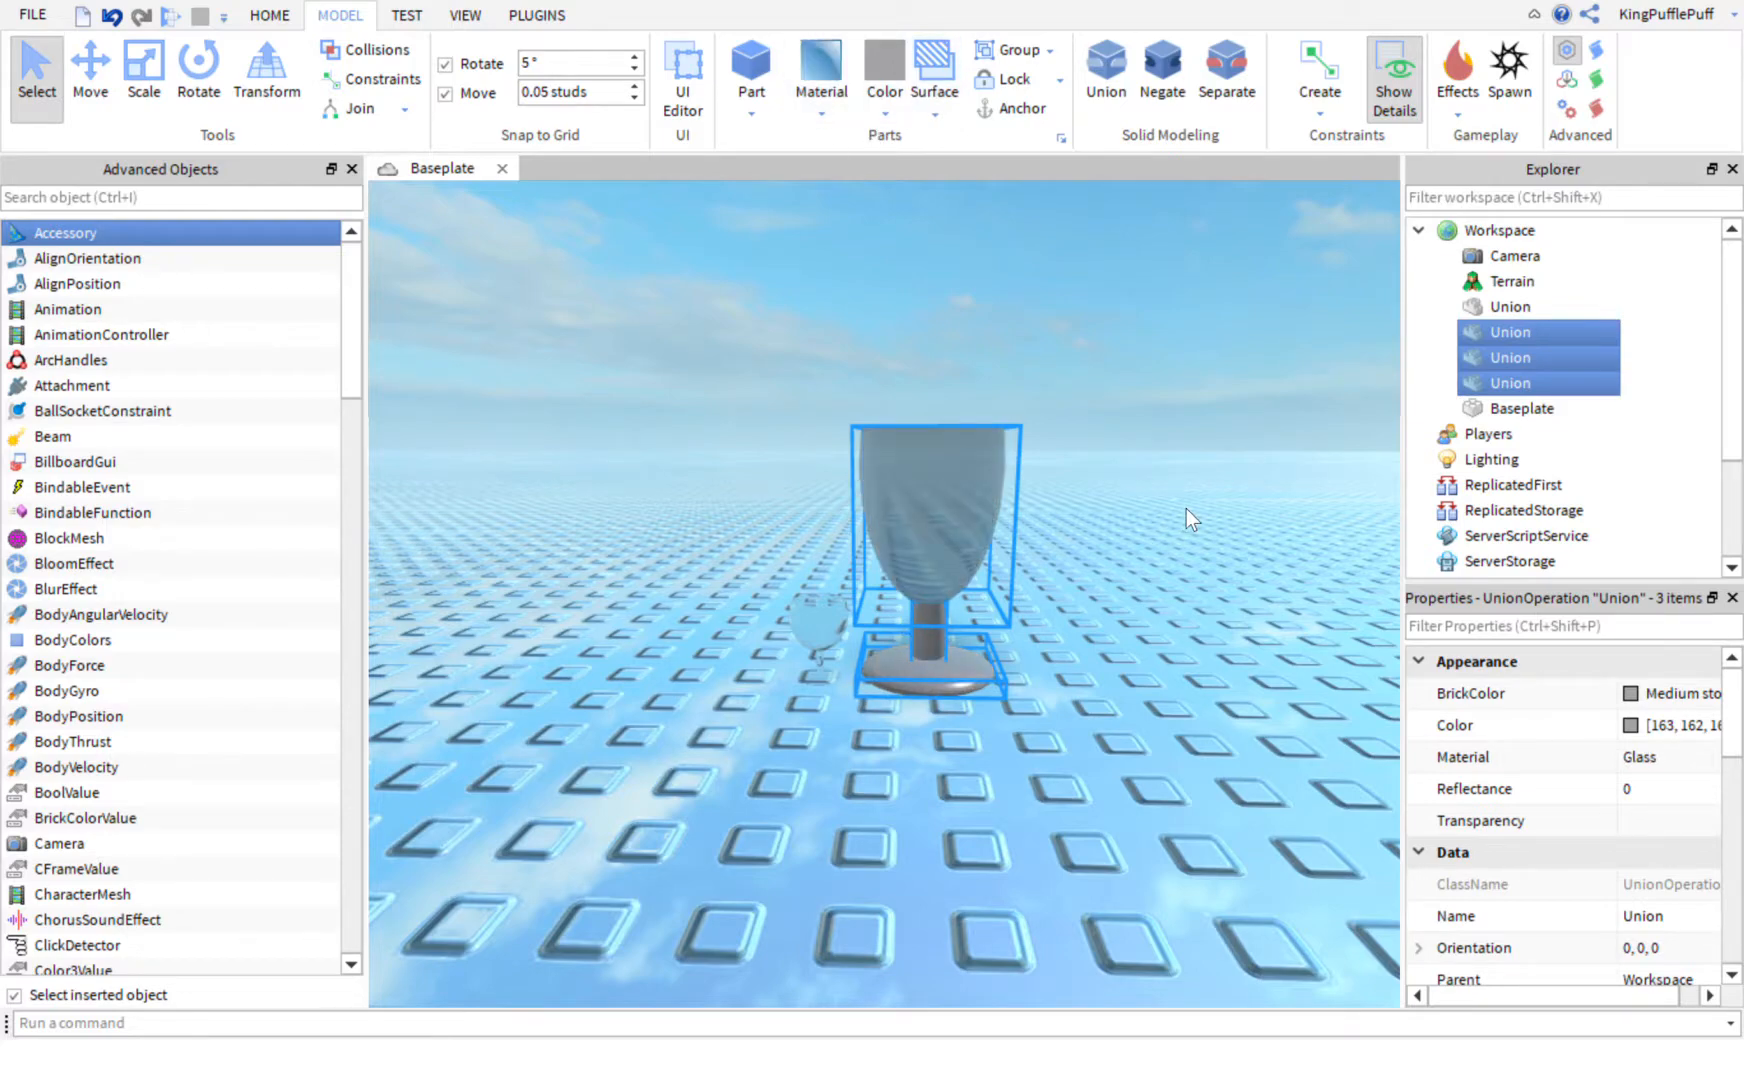
scroll(1185, 508, "up", 5)
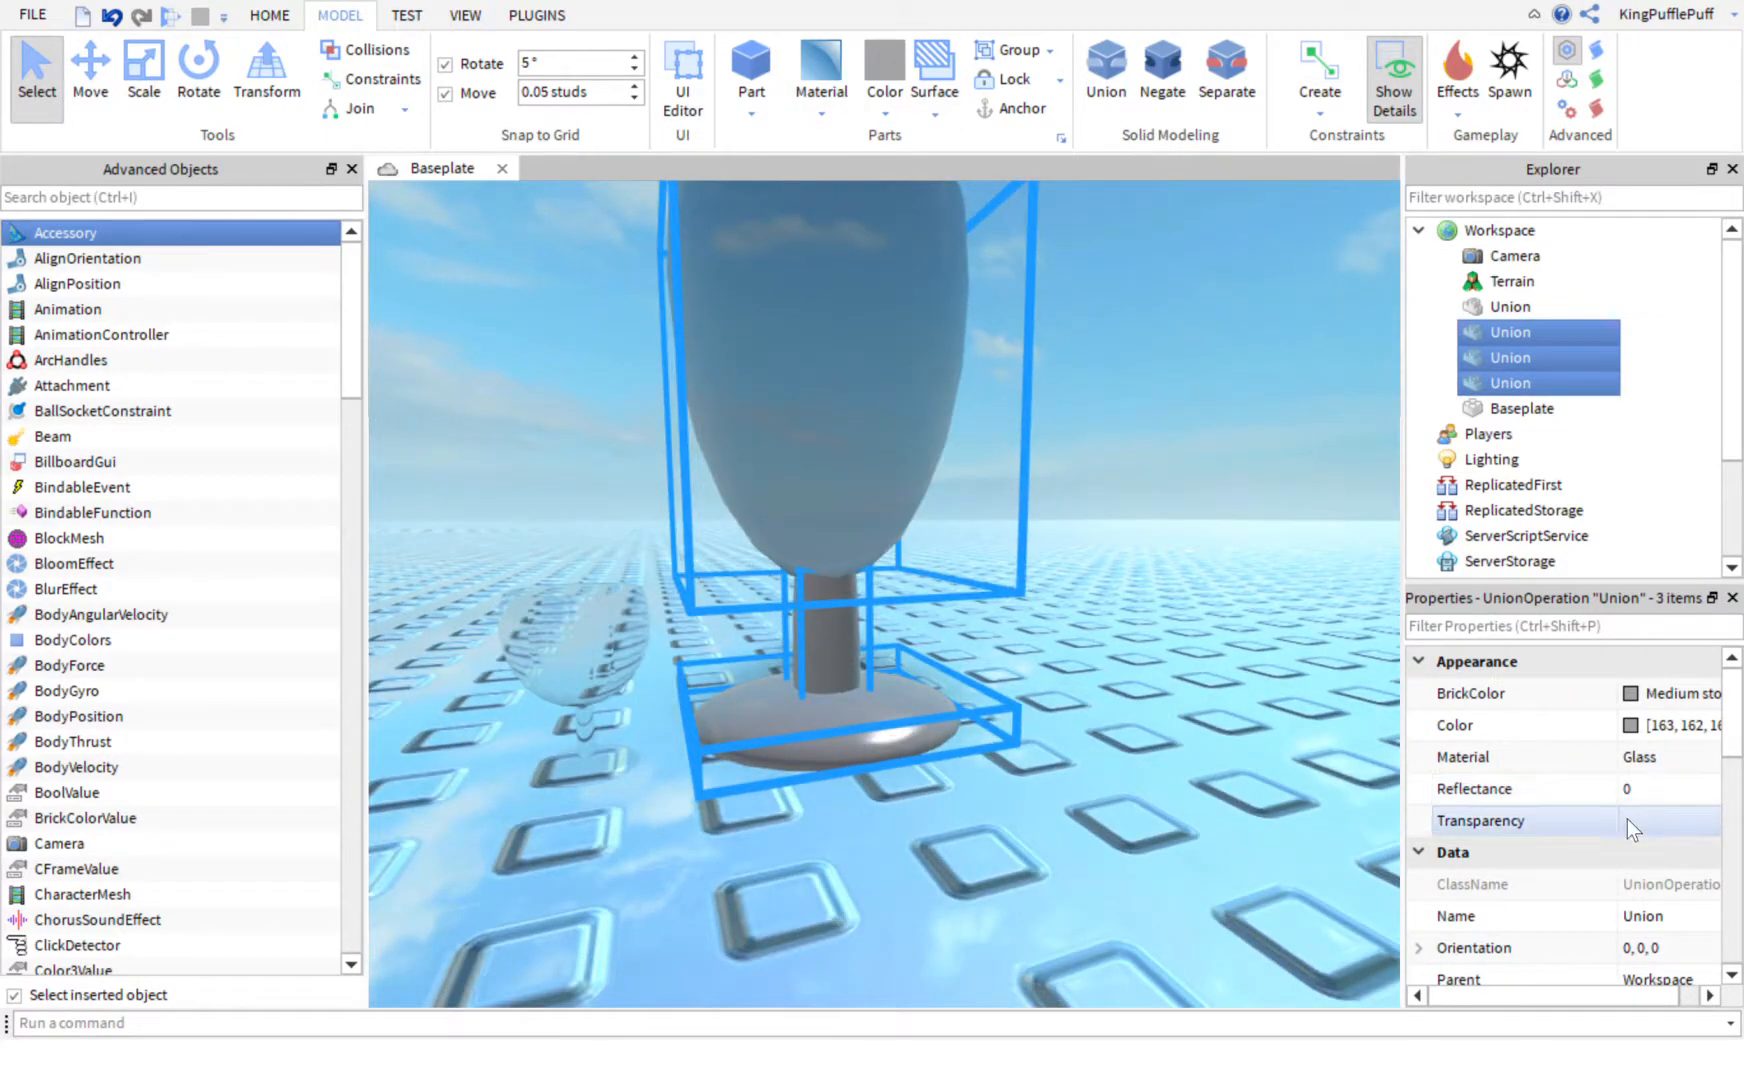
type(".8")
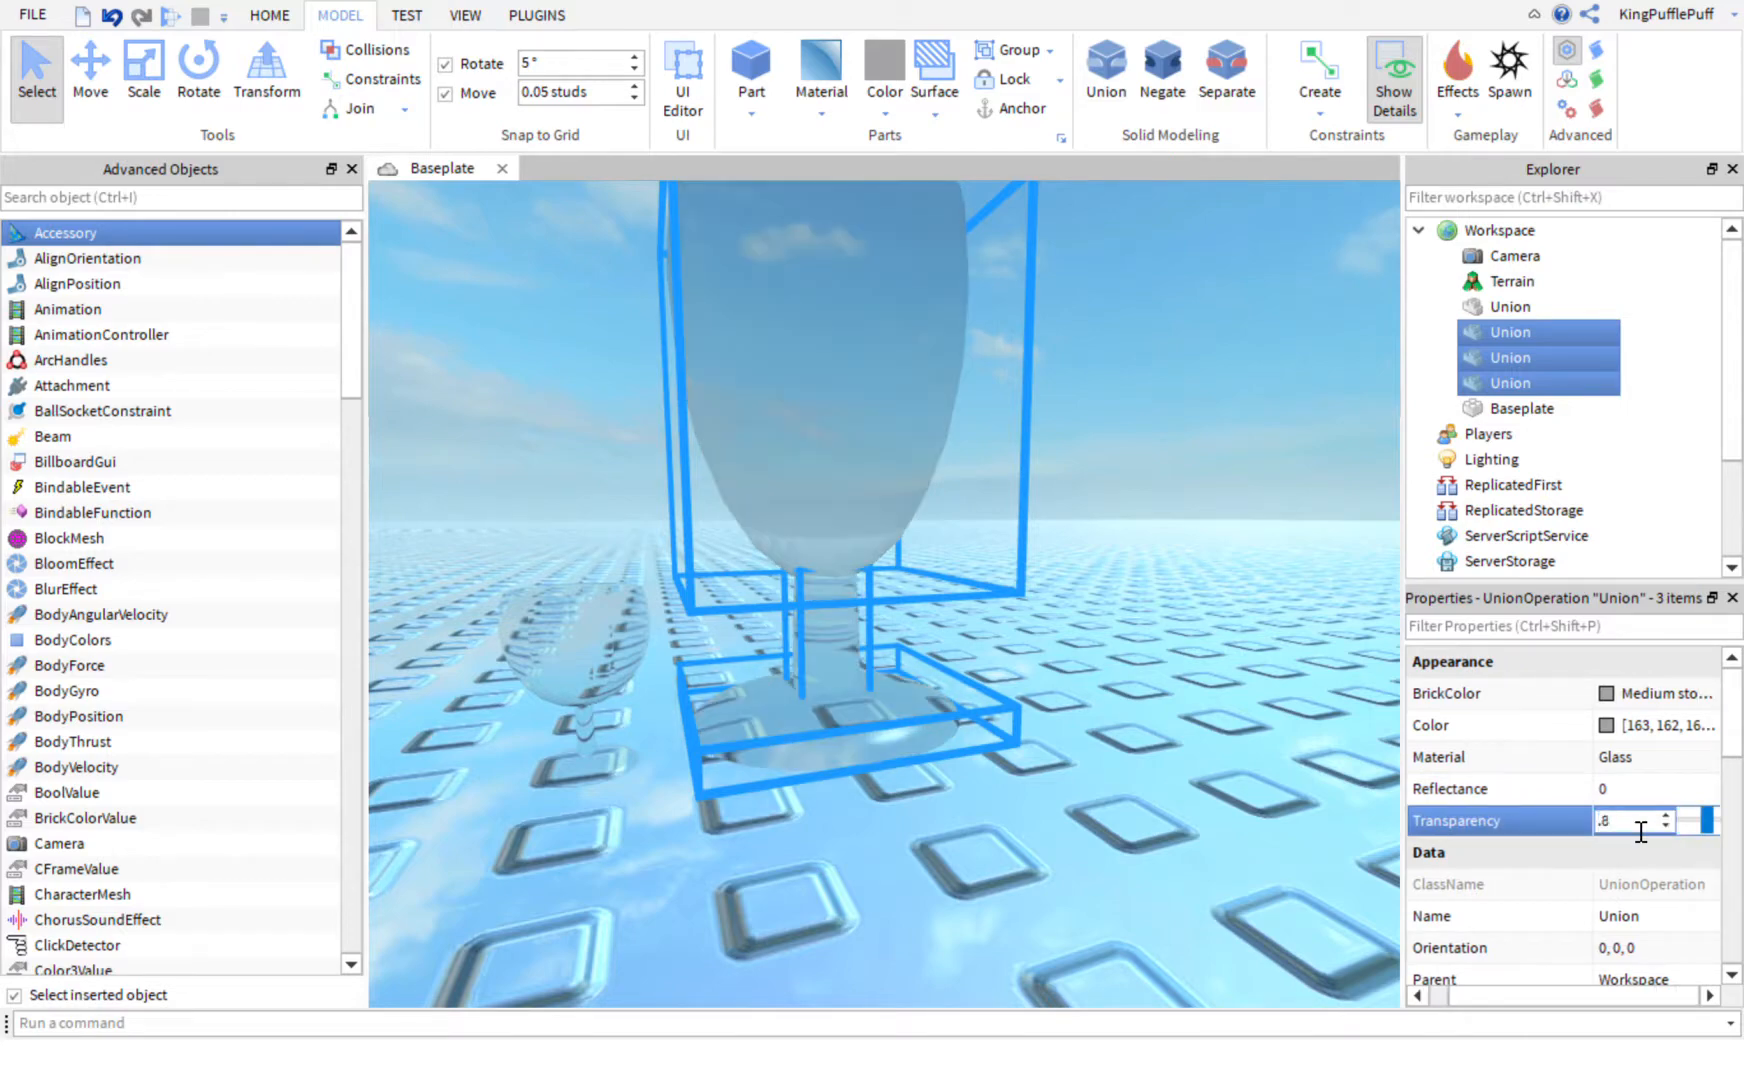
key("Return")
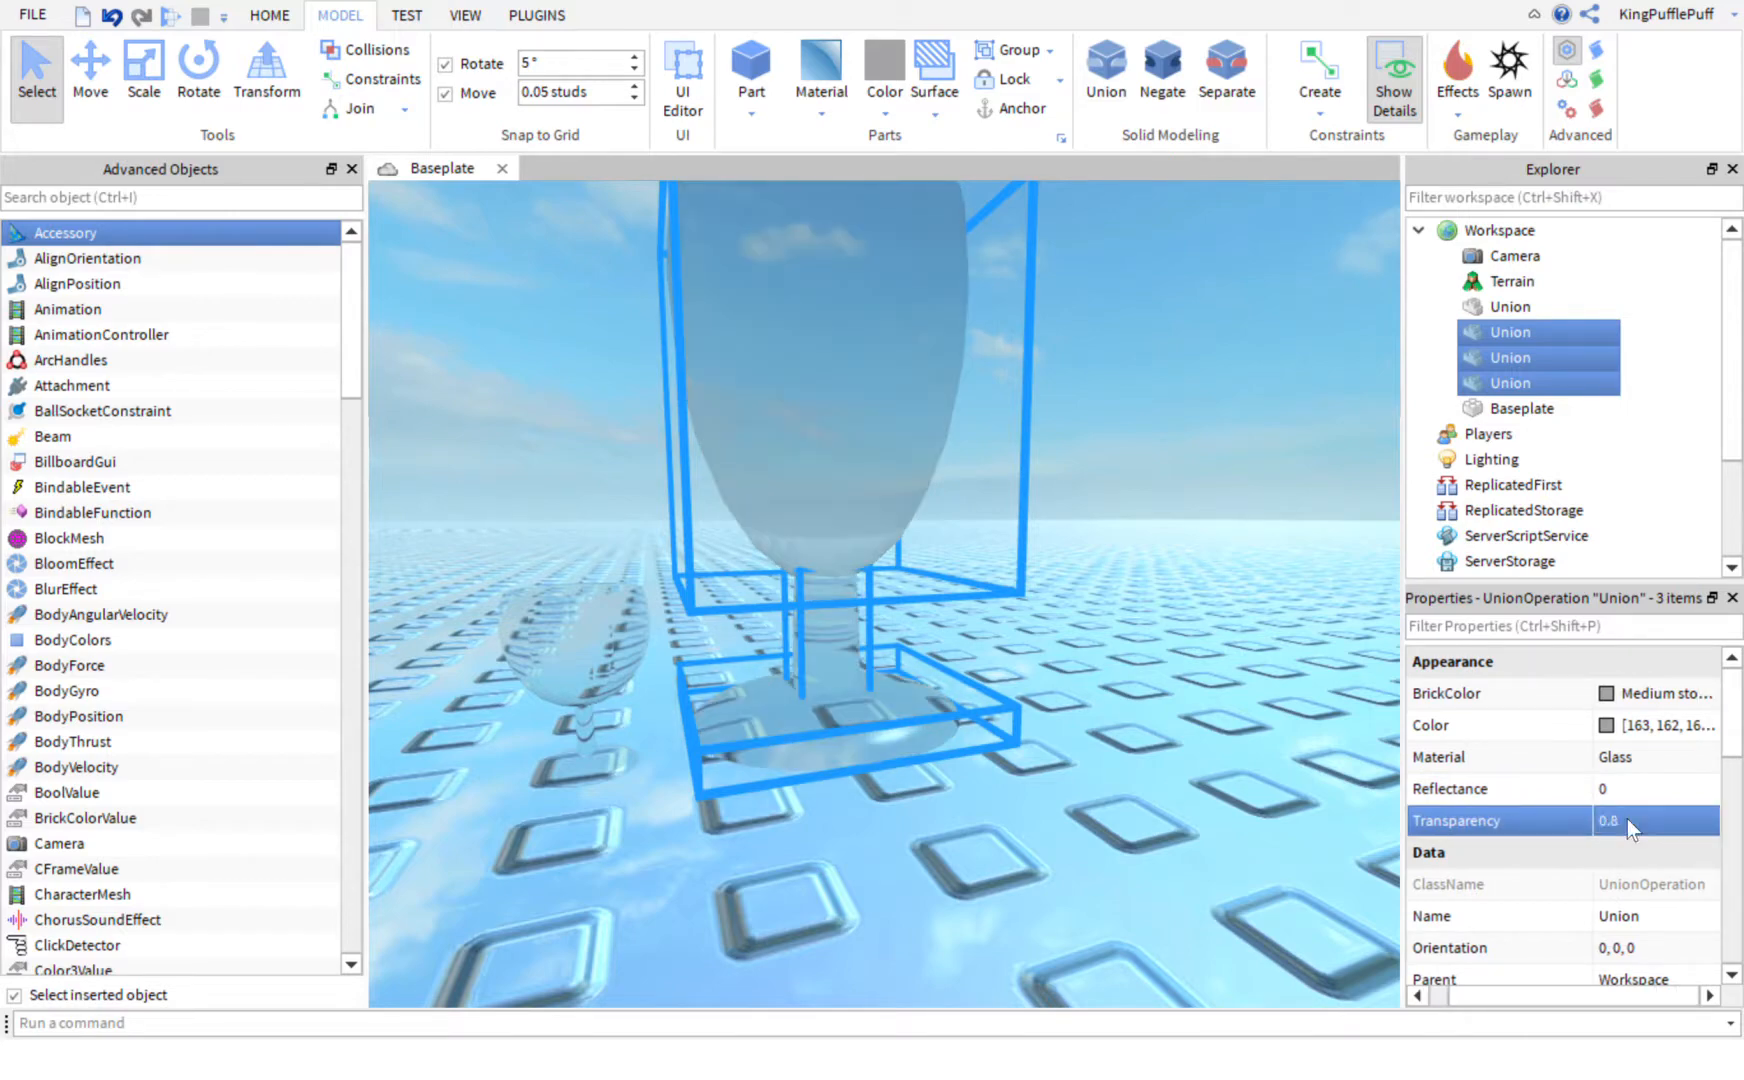
Step: Union the transparent base, stem and bowl into a single wine glass
left_click(1086, 424)
scroll(1086, 424, "down", 3)
scroll(1086, 424, "down", 3)
left_click_drag(1131, 428, 894, 835)
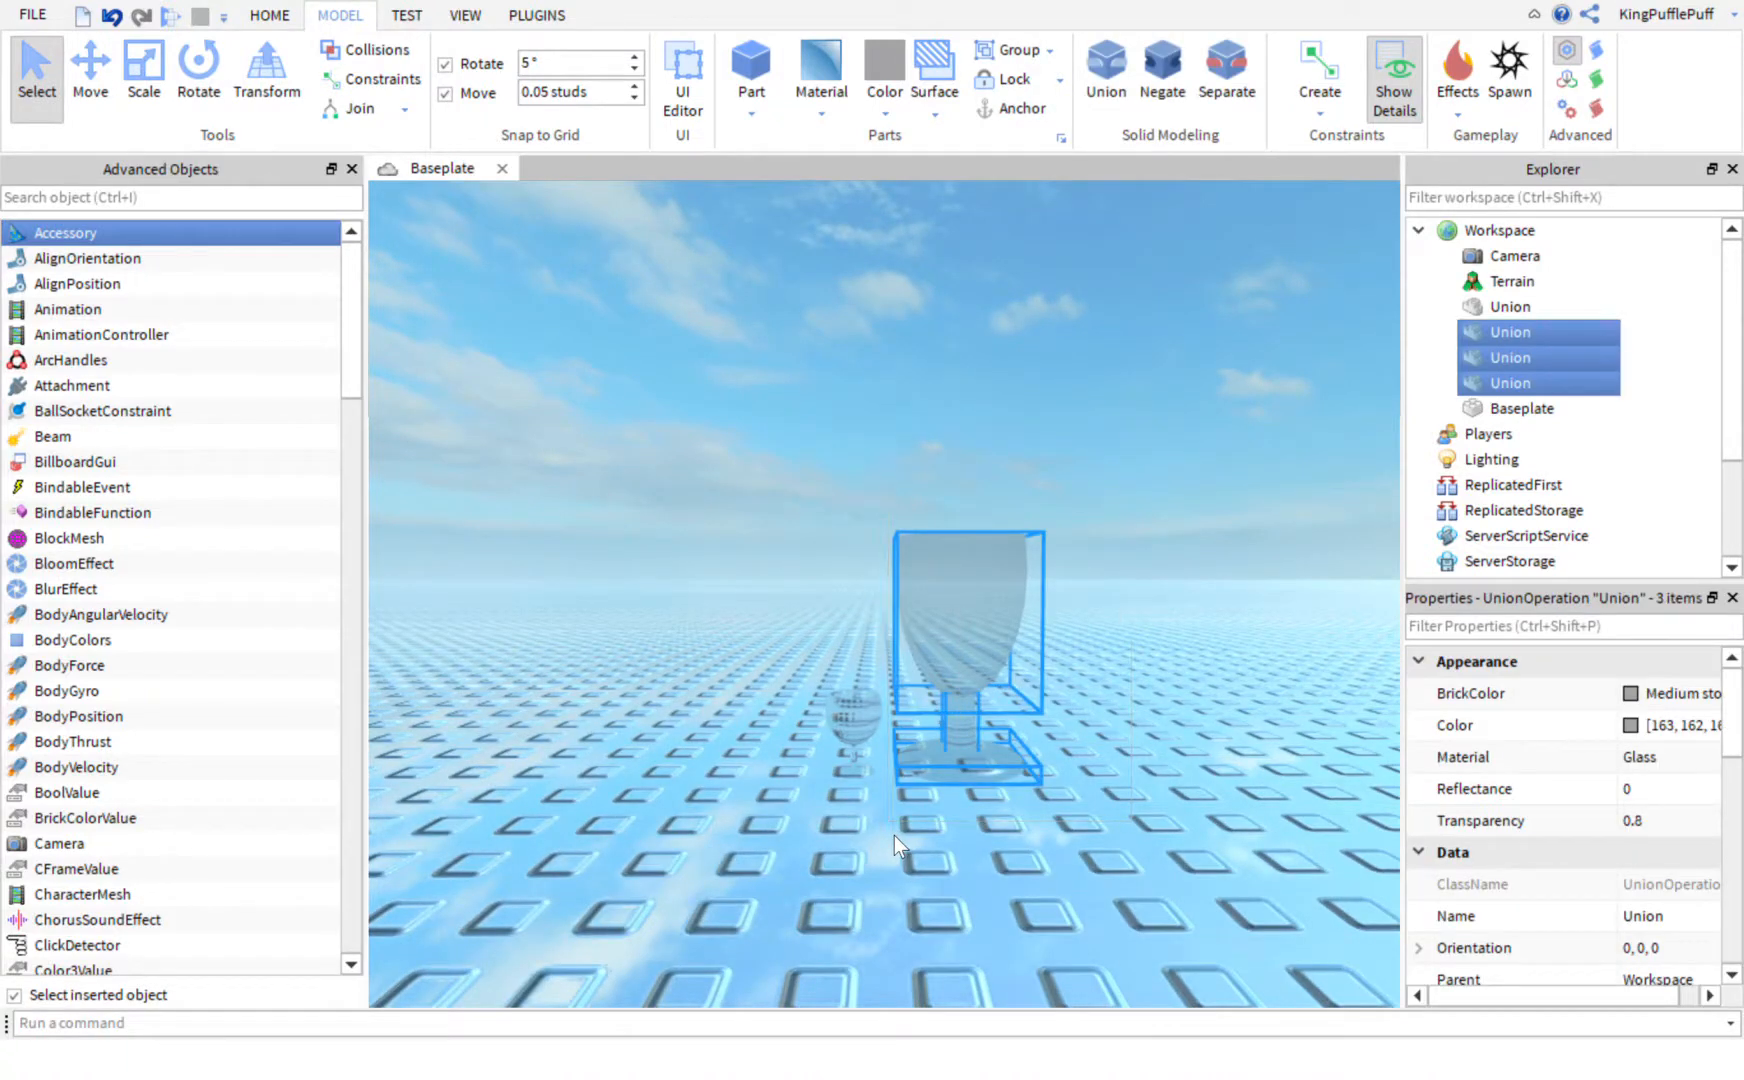
left_click(1095, 79)
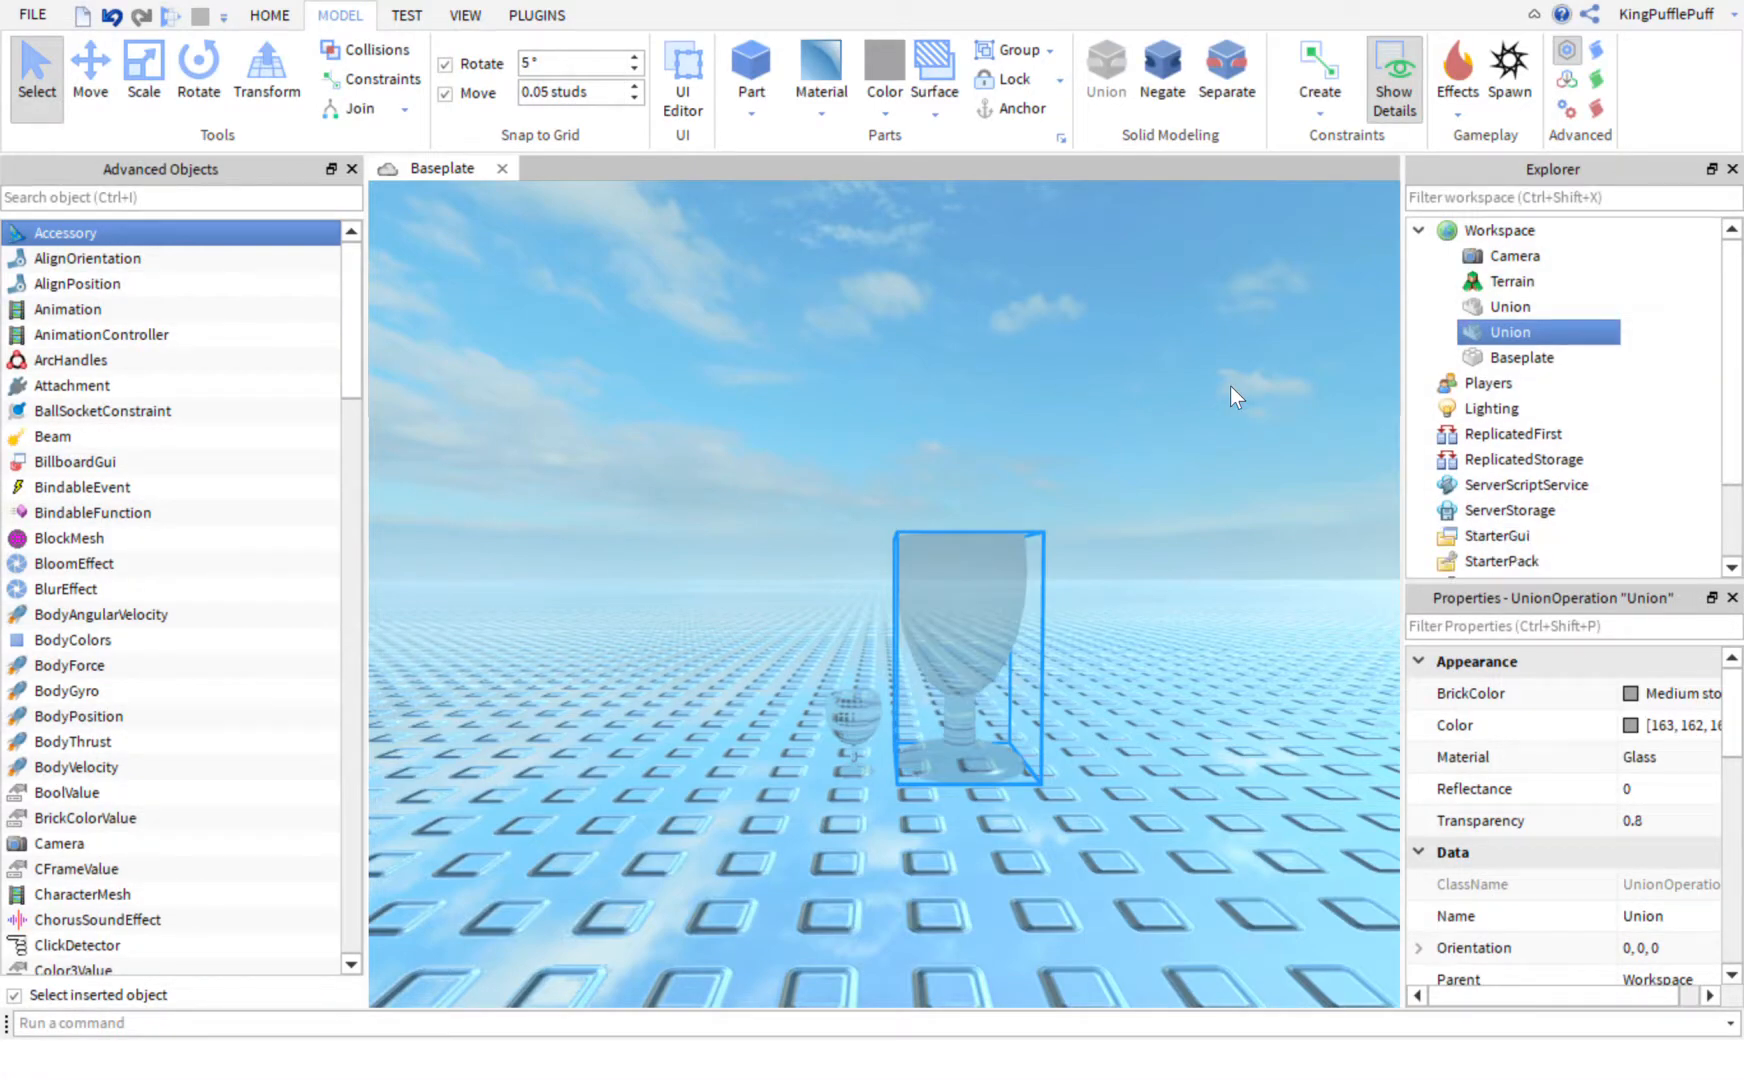
left_click(1210, 608)
scroll(1210, 608, "up", 5)
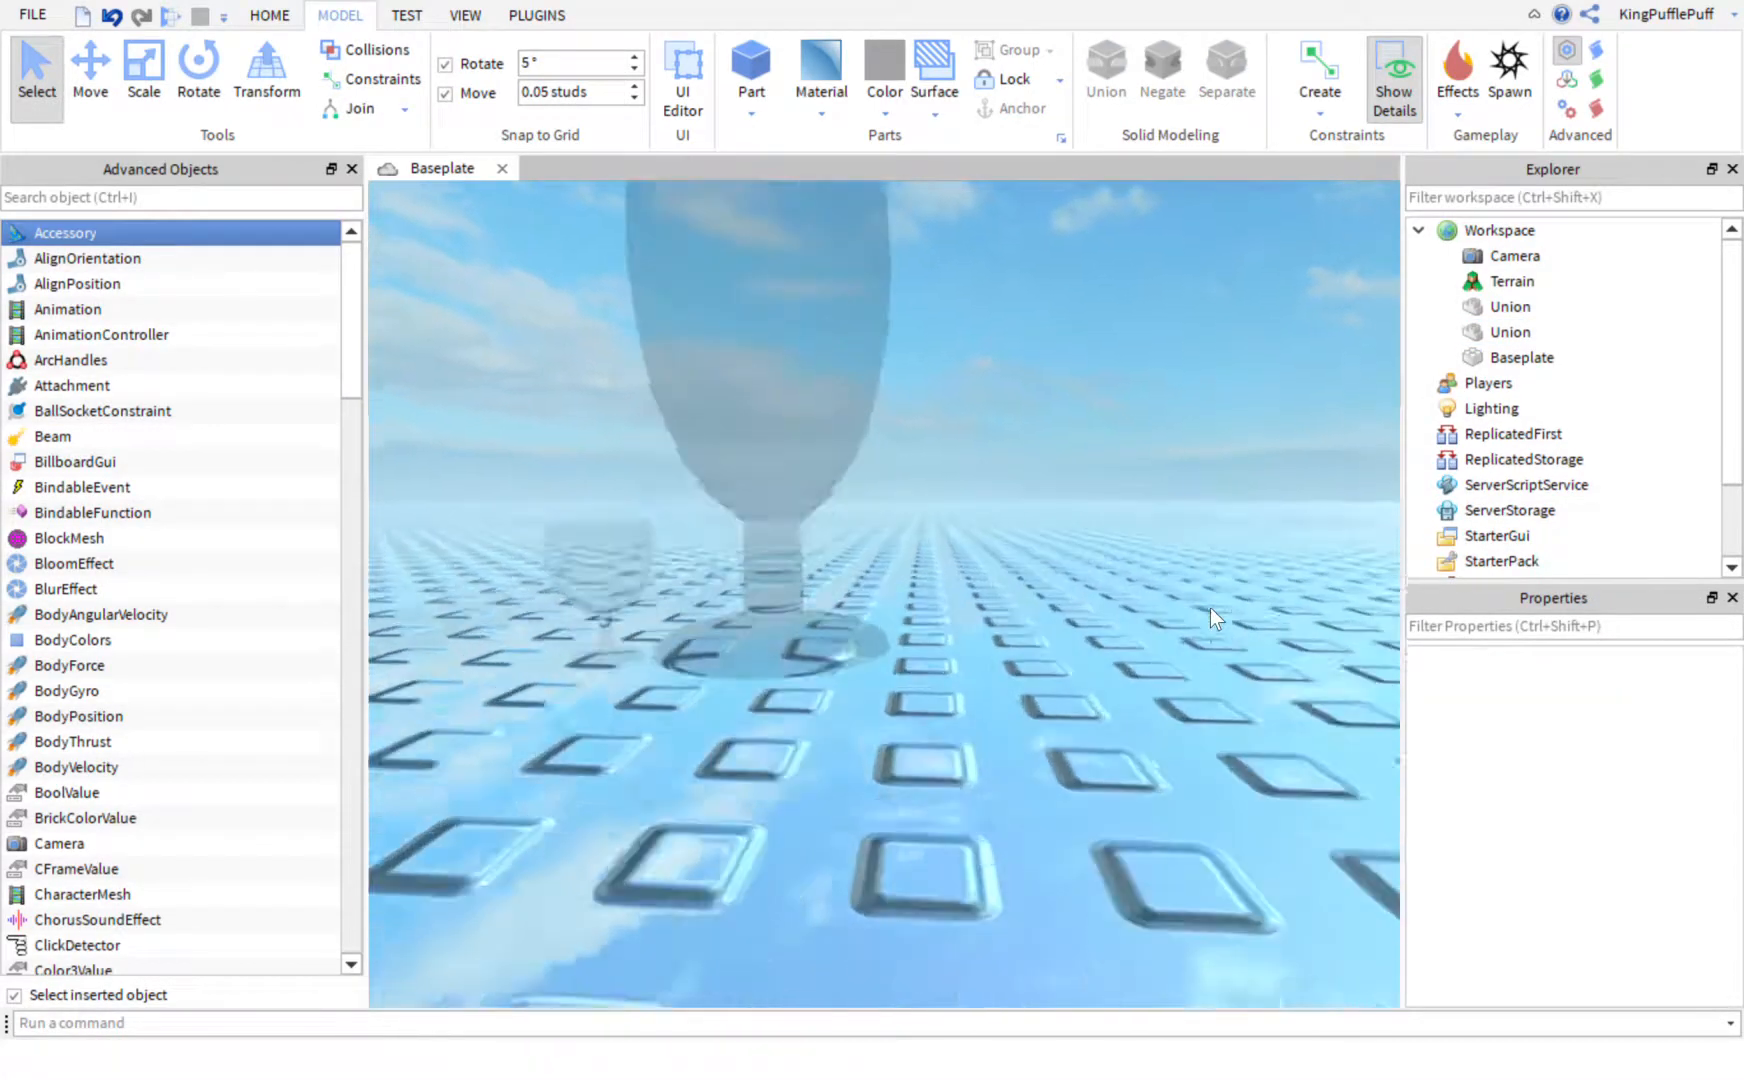
scroll(1210, 608, "down", 6)
right_click_drag(1211, 606, 1210, 608)
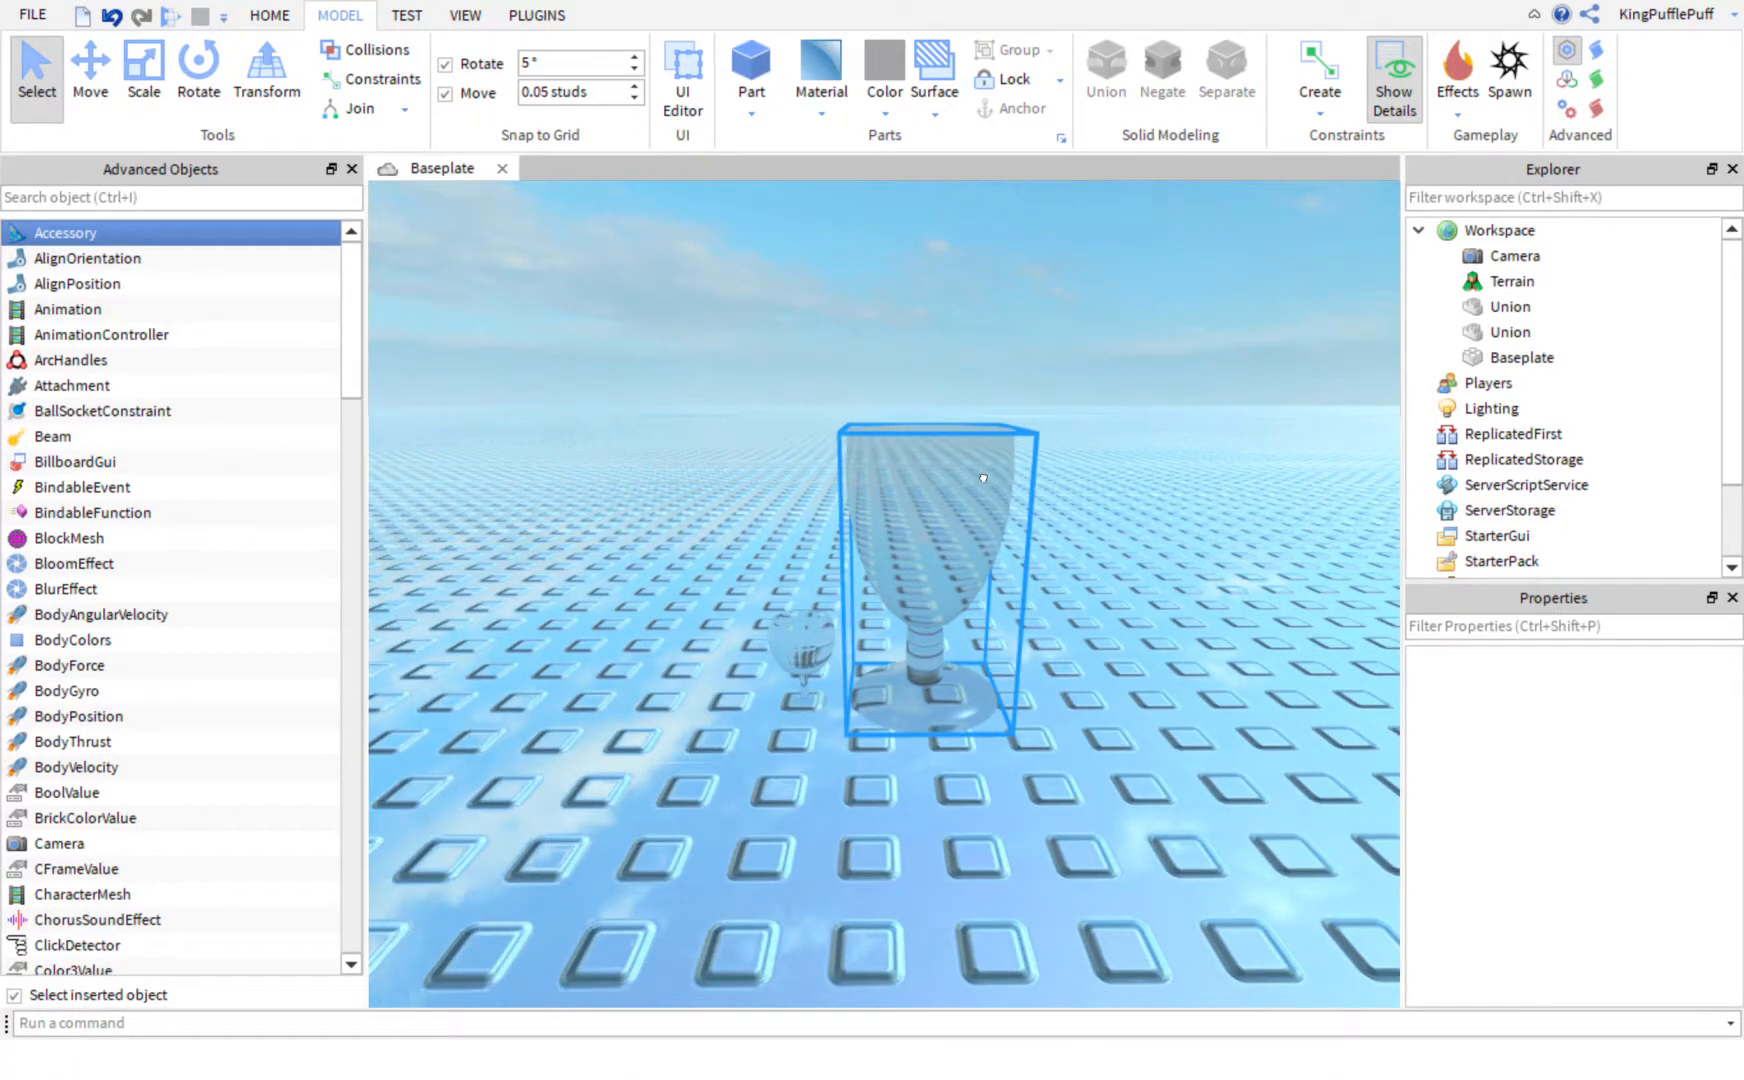
Step: Scale the finished wine glass down to about the size of the small glass beside it
left_click(983, 478)
left_click(140, 96)
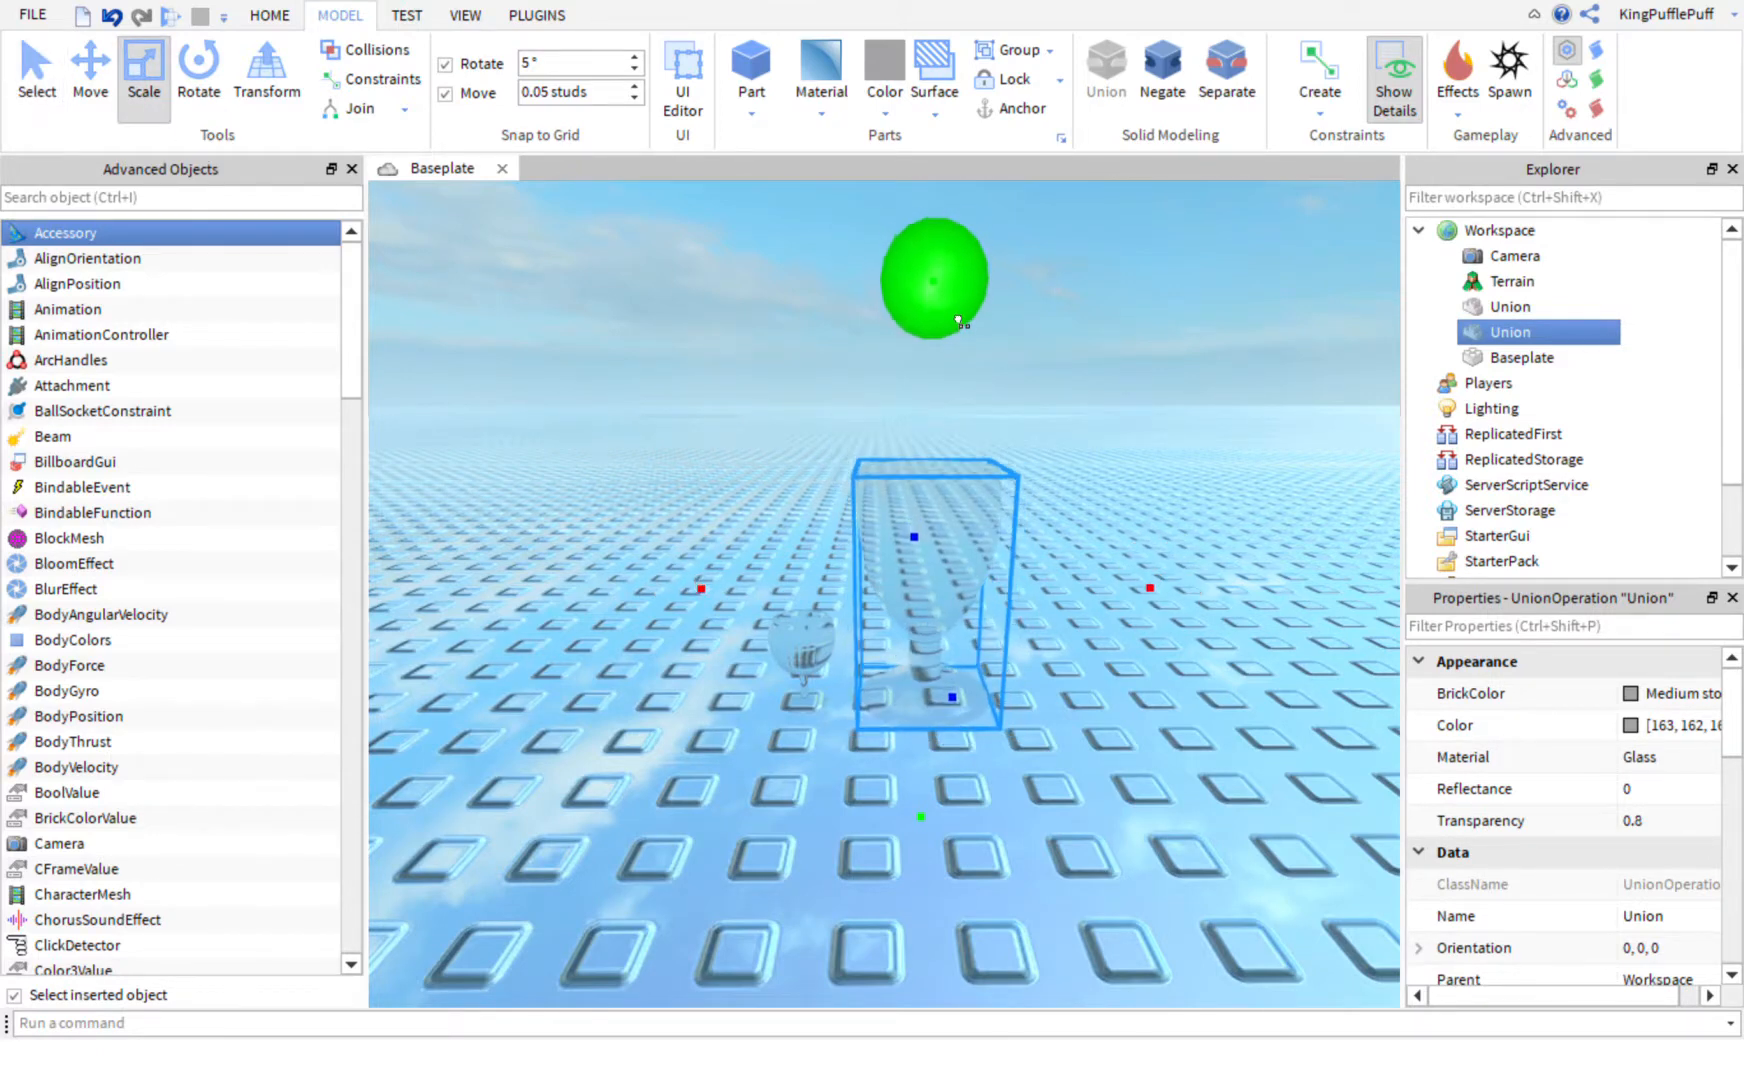
left_click_drag(959, 317, 955, 364)
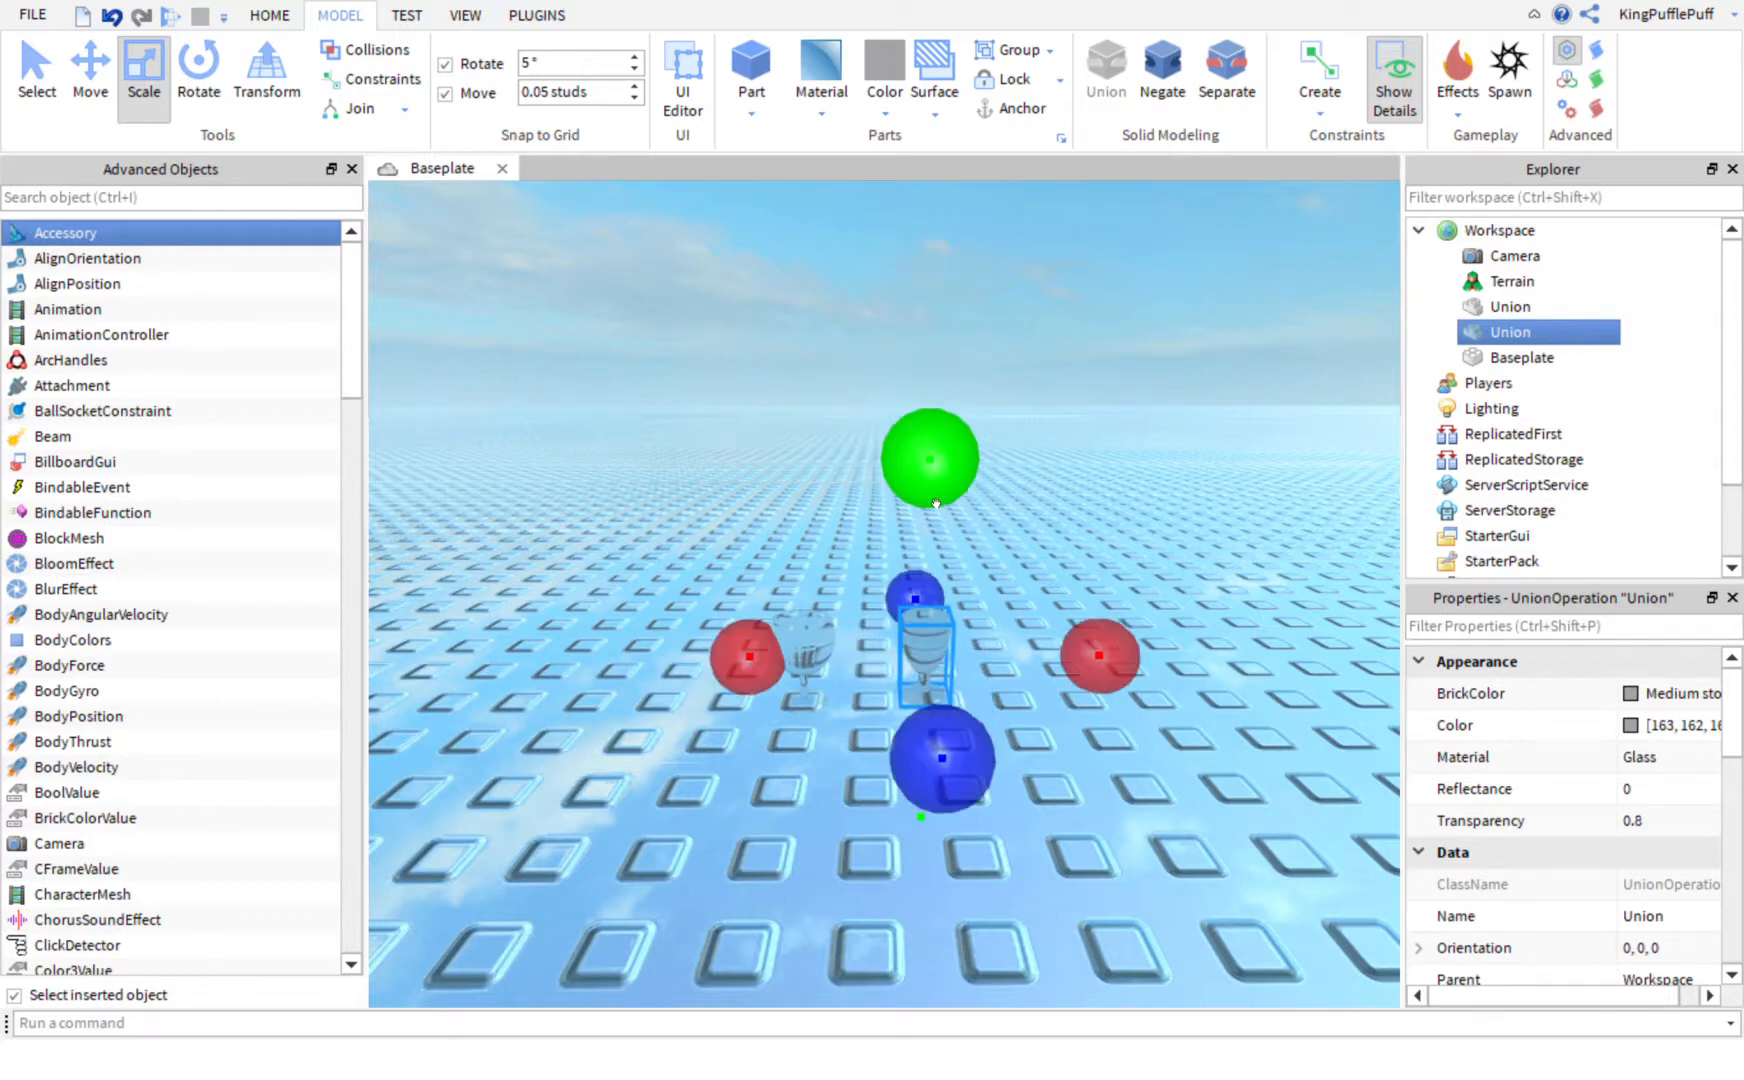
left_click(1037, 531)
scroll(1055, 529, "up", 5)
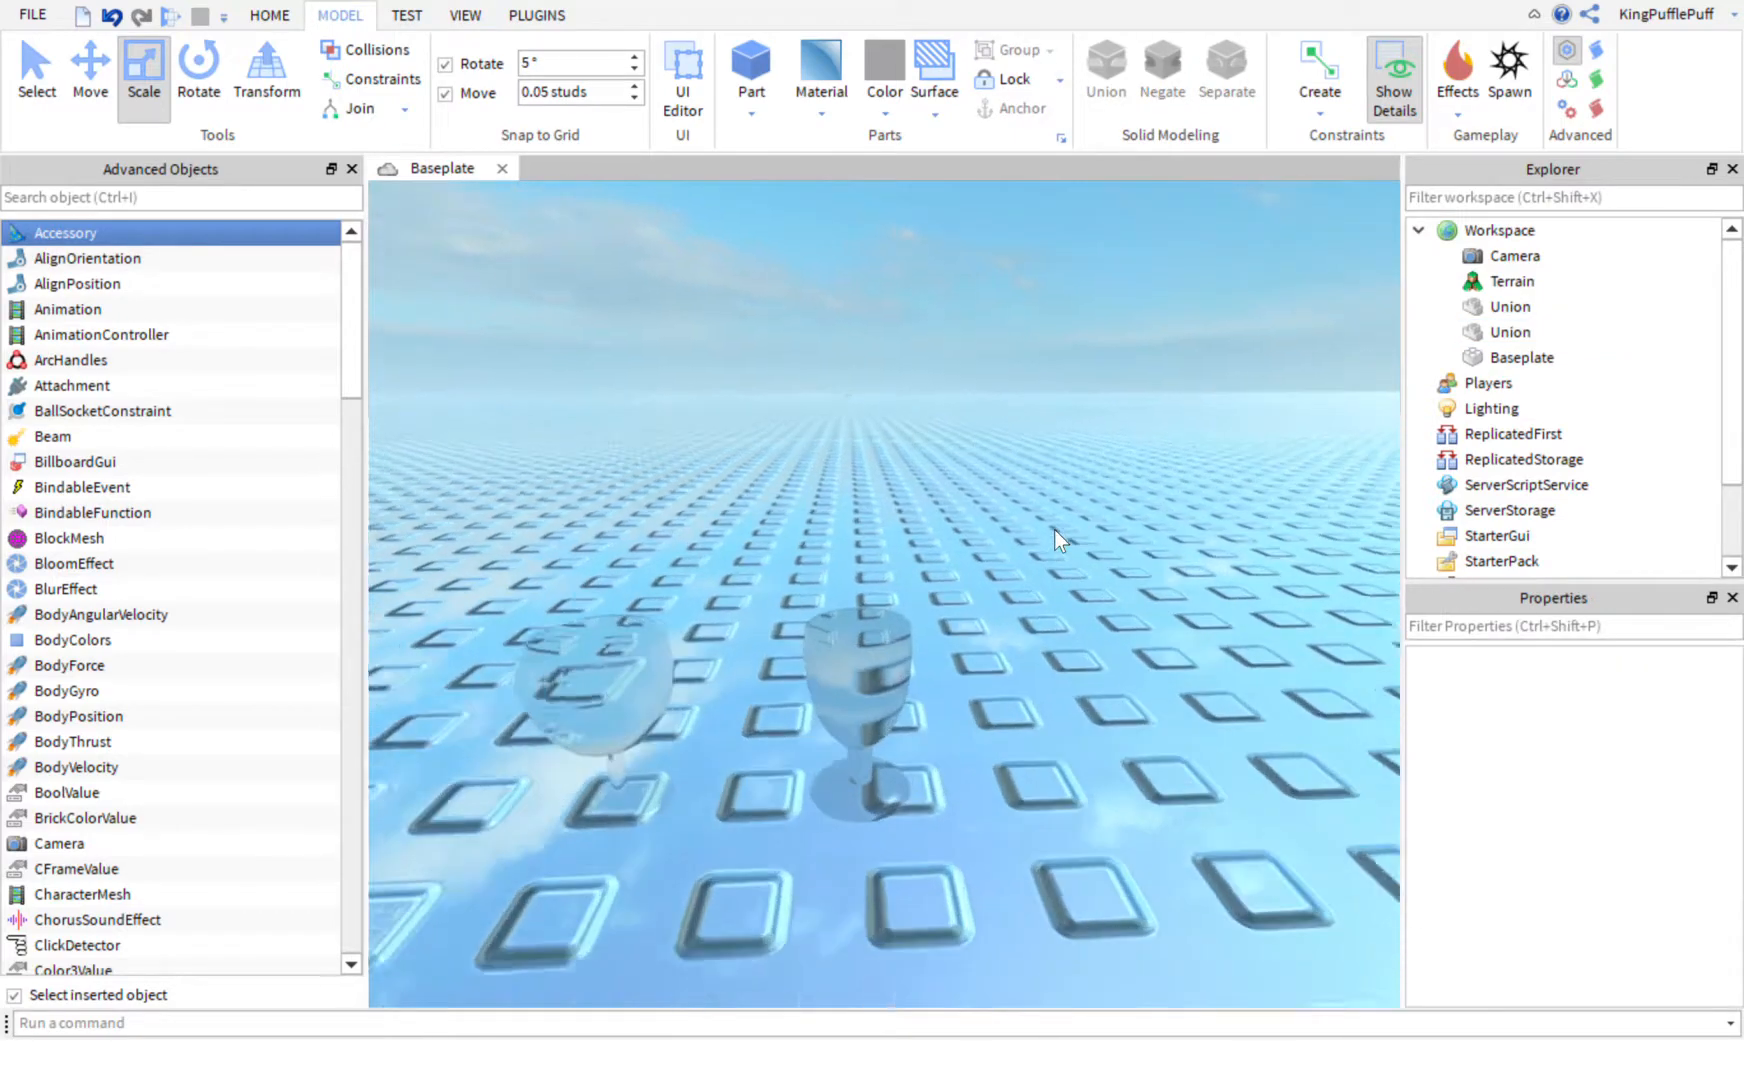
Step: Reposition the scaled wine glass on the baseplate closer to the other small glass
right_click_drag(1055, 529, 1055, 529)
left_click_drag(914, 686, 826, 699)
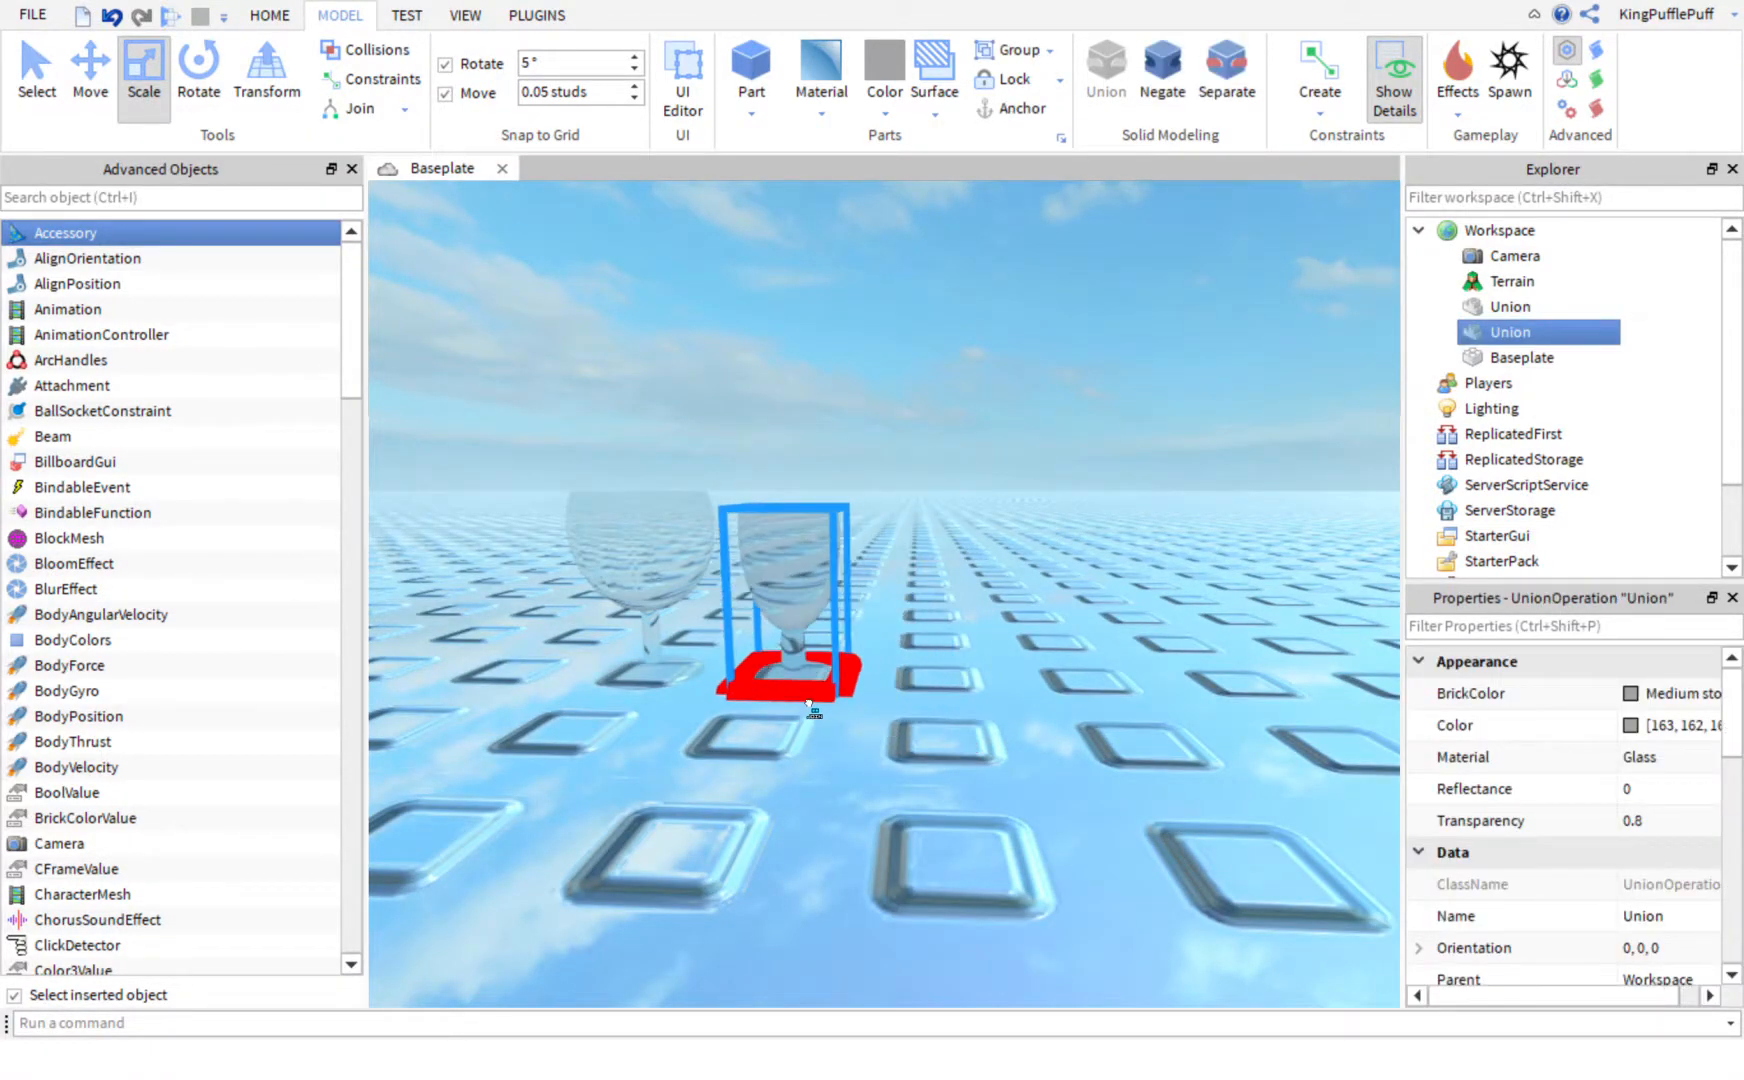
left_click_drag(810, 698, 812, 698)
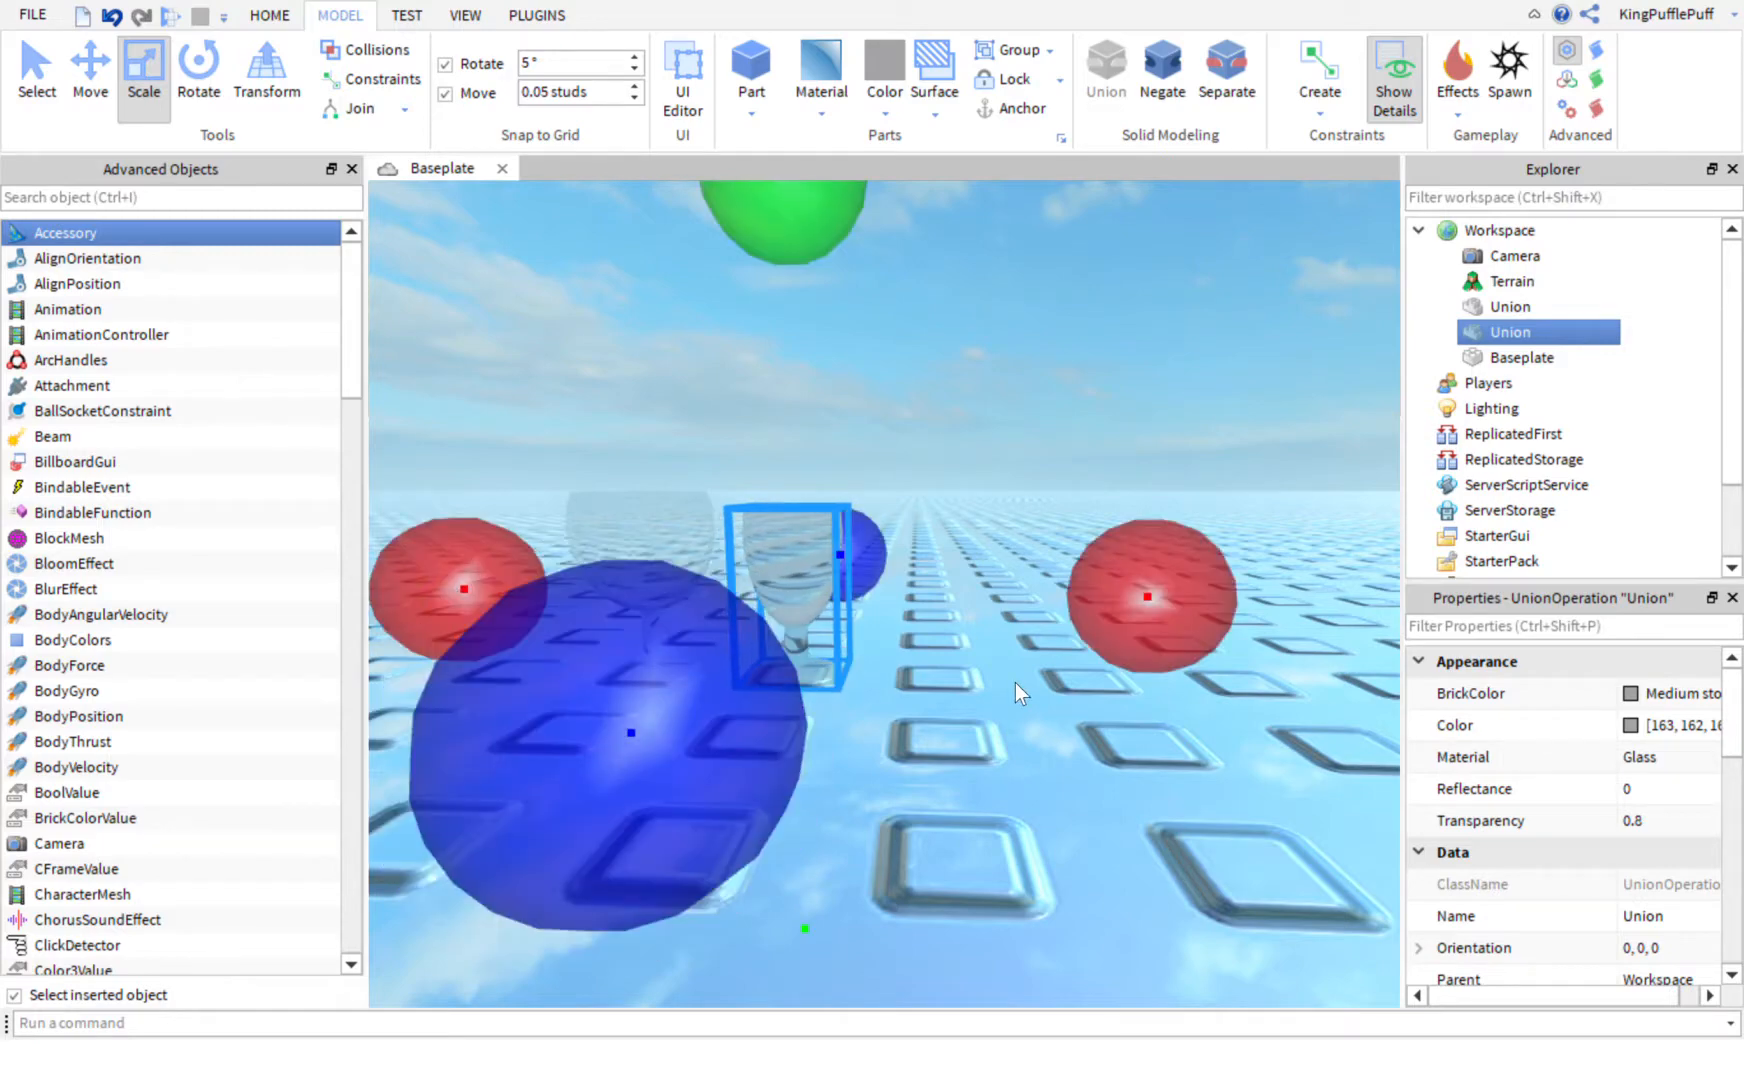